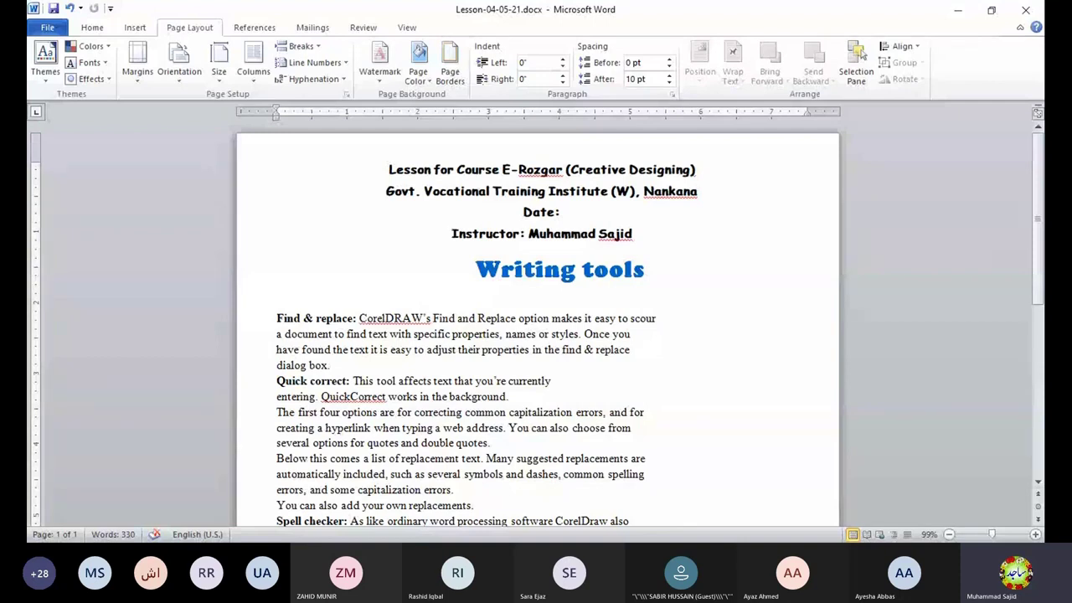
Review the Find & replace, Quick correct and Spell checker sections of the Writing tools lesson, highlighting each heading
scroll(322, 279, down, 1)
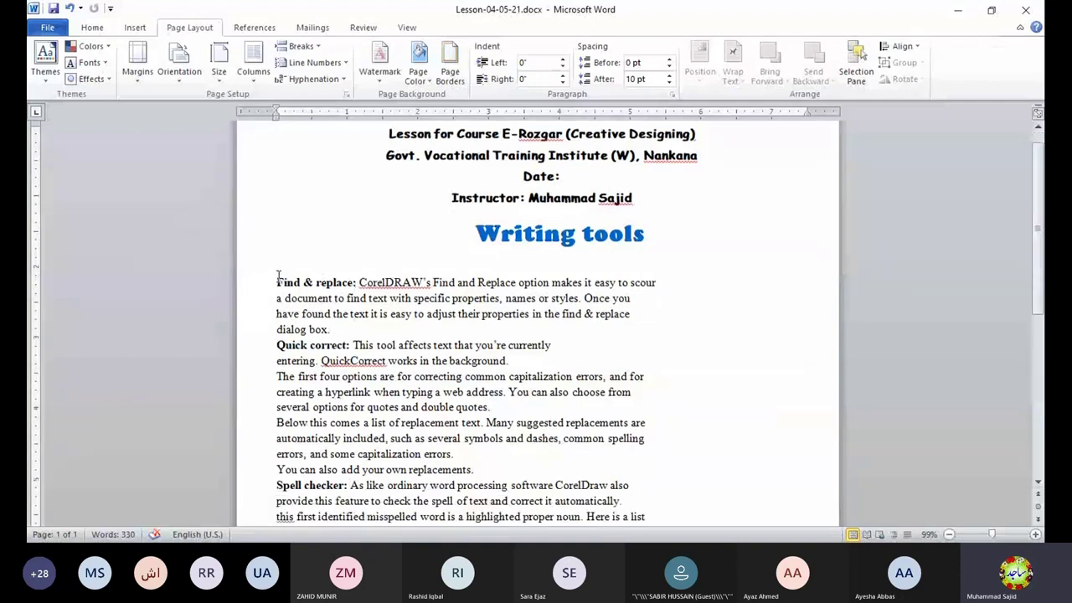
drag(278, 283, 354, 283)
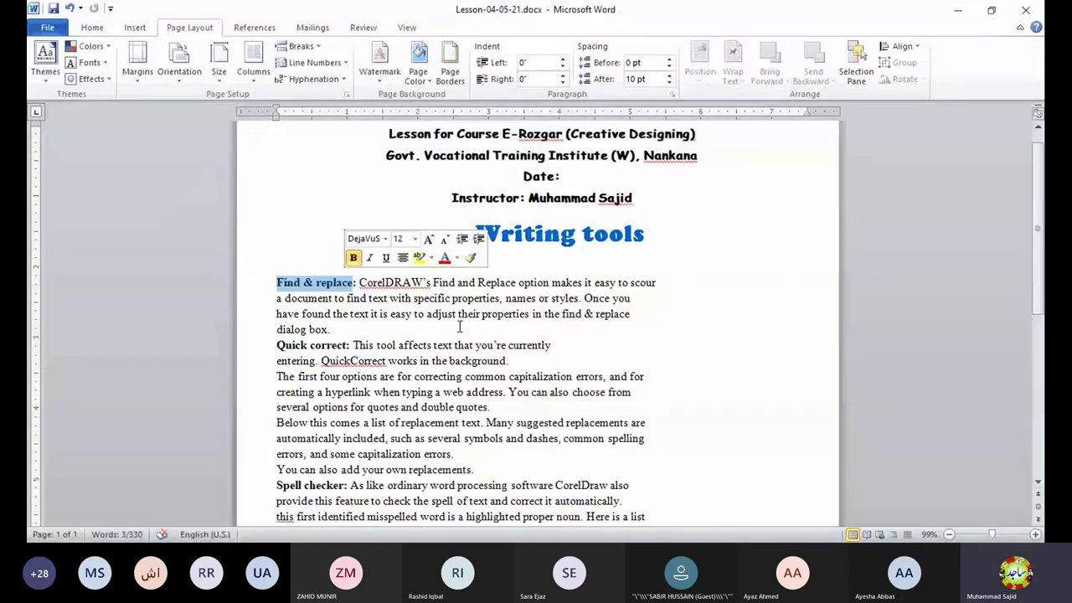
scroll(287, 284, down, 2)
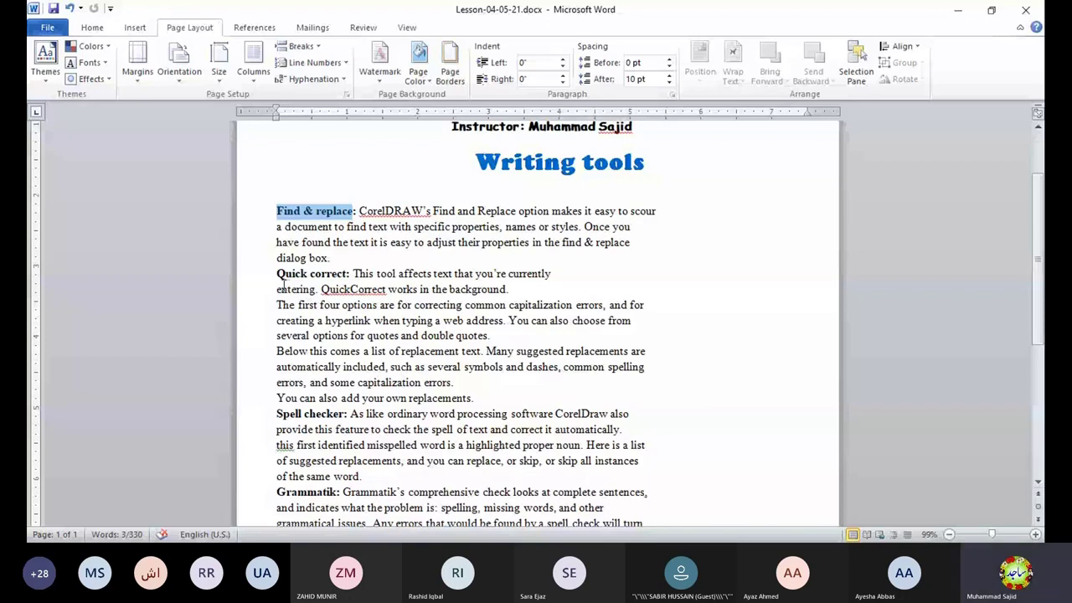
scroll(282, 285, down, 1)
click(279, 238)
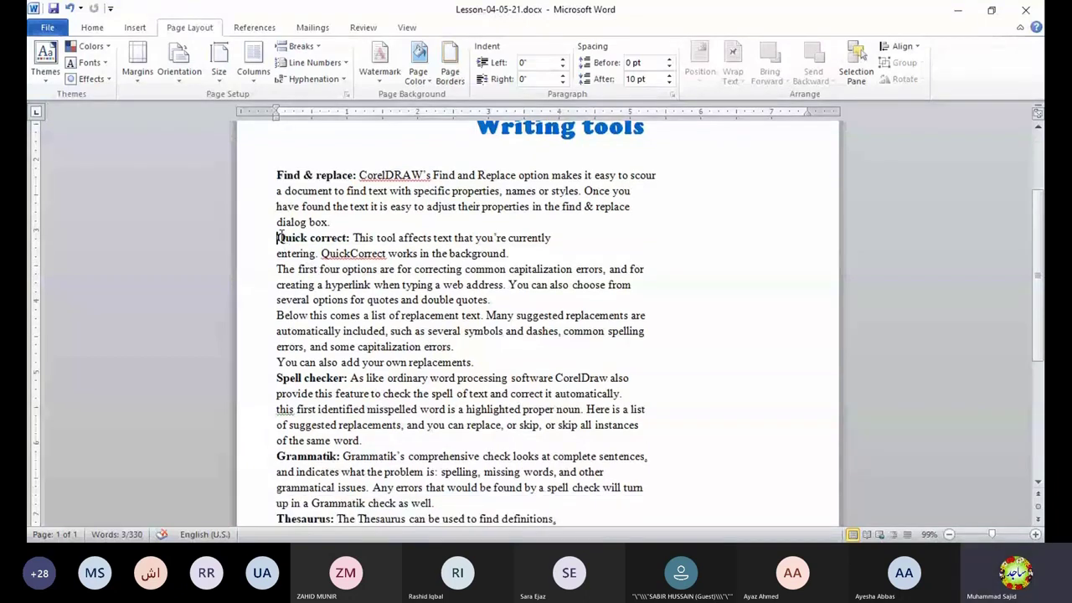
drag(279, 238, 346, 239)
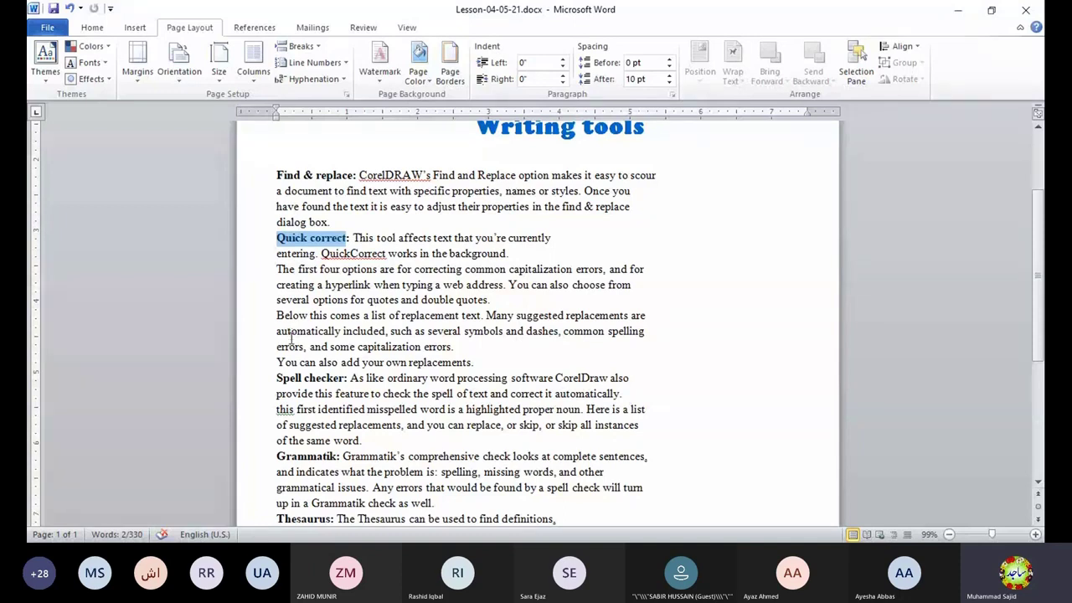
scroll(289, 335, down, 1)
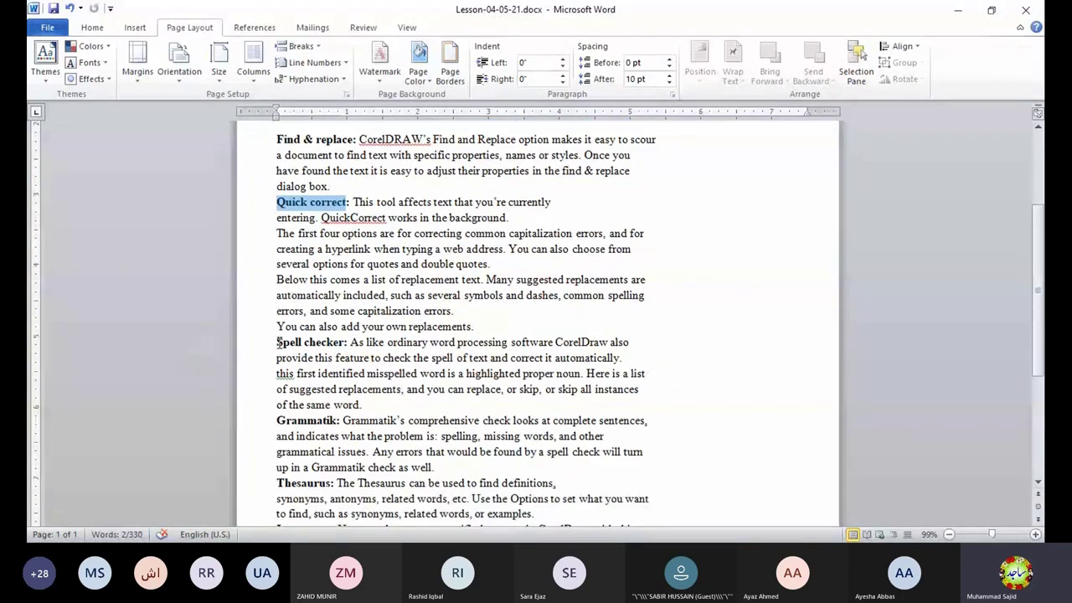
drag(482, 326, 276, 342)
scroll(509, 383, down, 2)
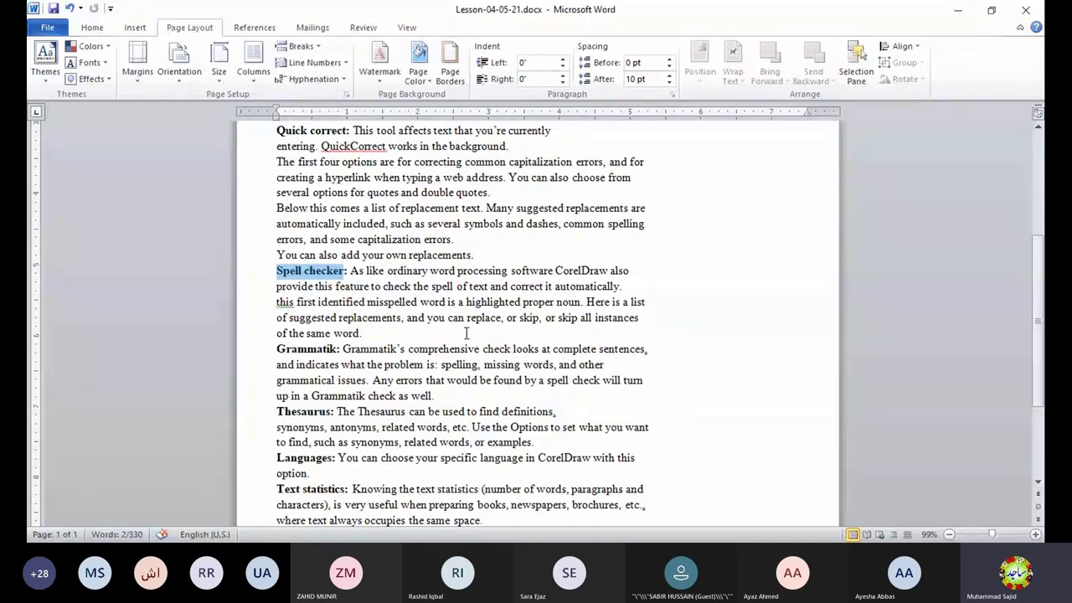
Review the lesson's Grammatik, Thesaurus, Languages, Text statistics and Documents info sections, highlighting each heading, and skim the whole page again
scroll(460, 333, down, 2)
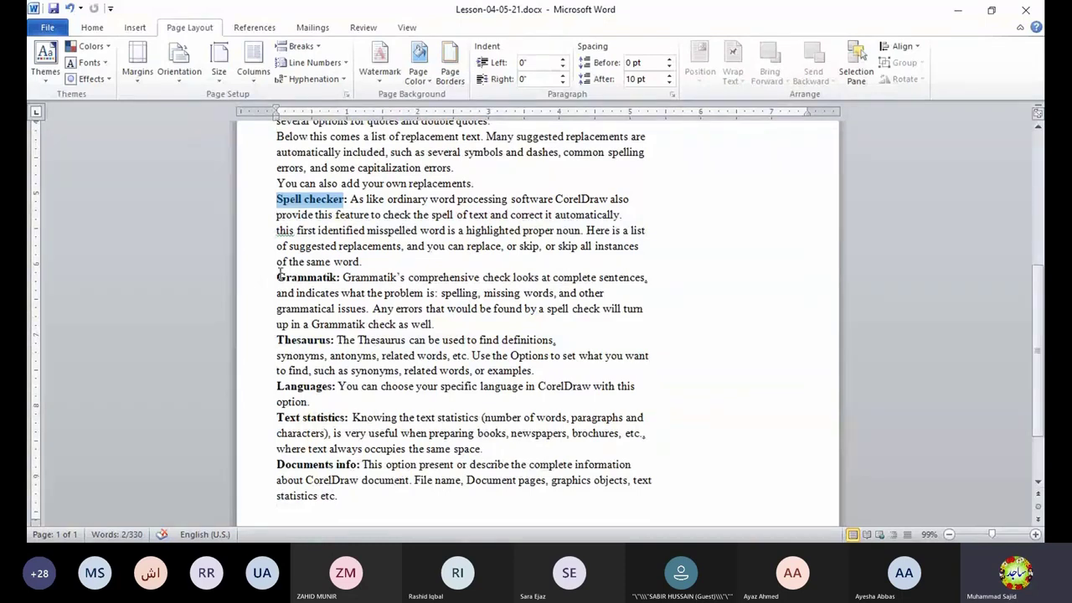
drag(278, 277, 336, 277)
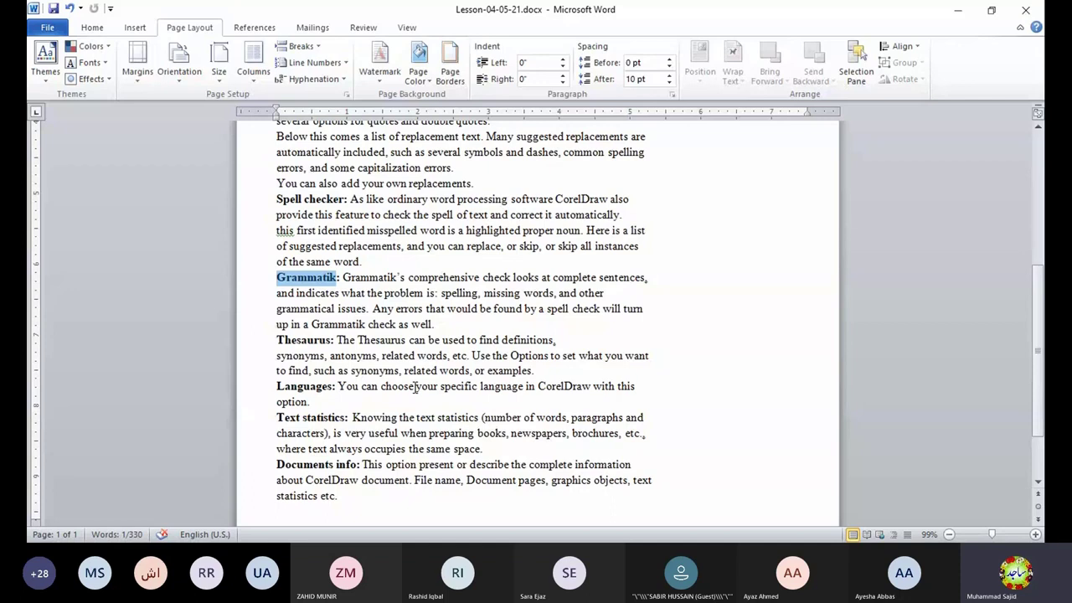
scroll(414, 386, down, 1)
drag(276, 304, 334, 304)
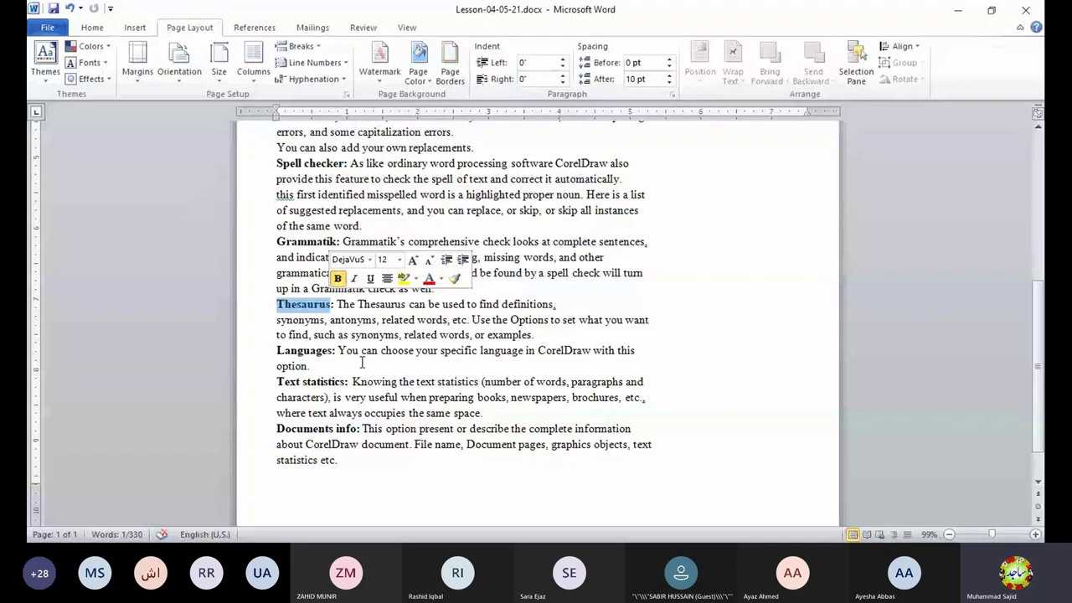
drag(277, 350, 333, 355)
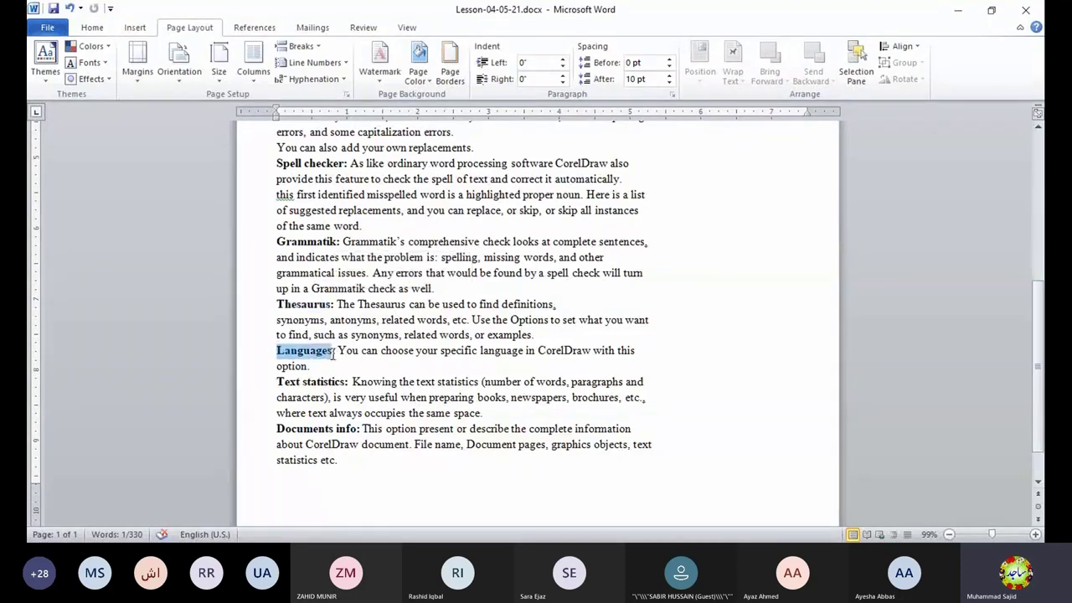
scroll(391, 361, down, 1)
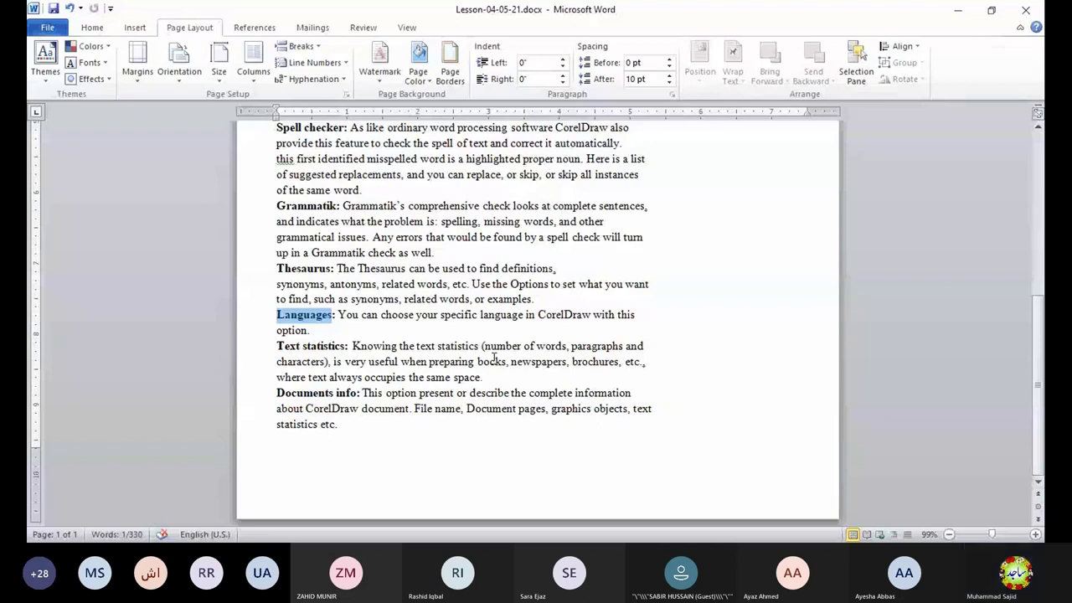
drag(277, 346, 346, 350)
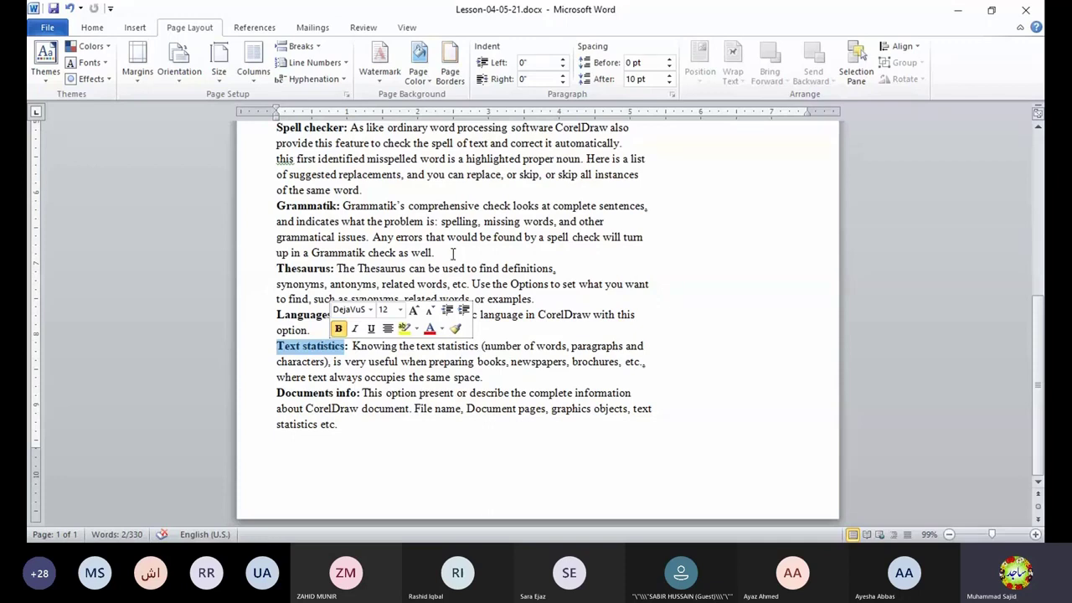
drag(276, 392, 358, 395)
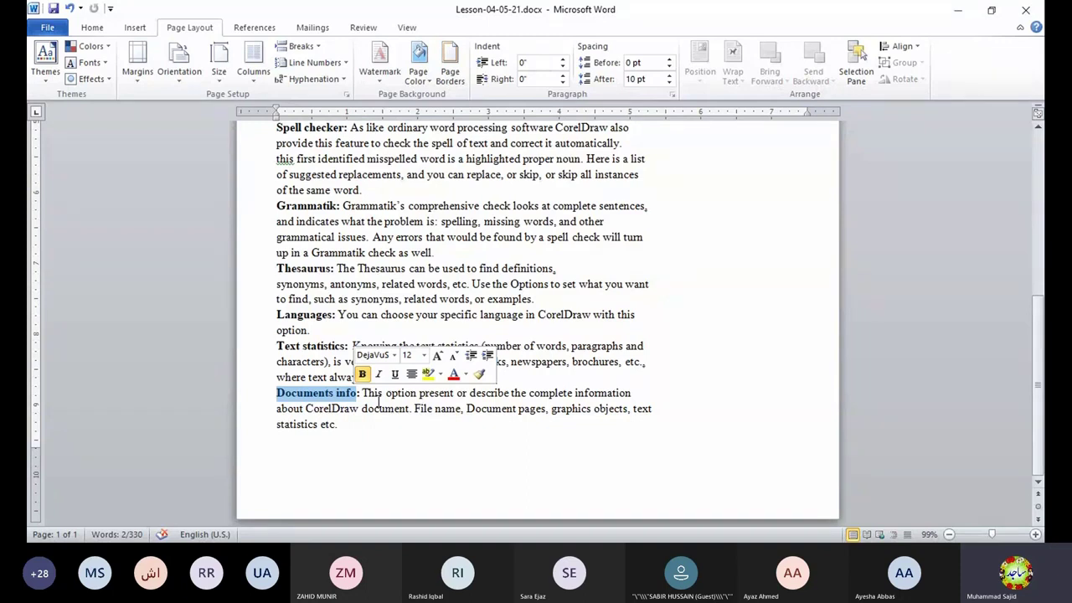
scroll(409, 389, up, 1)
scroll(409, 389, up, 8)
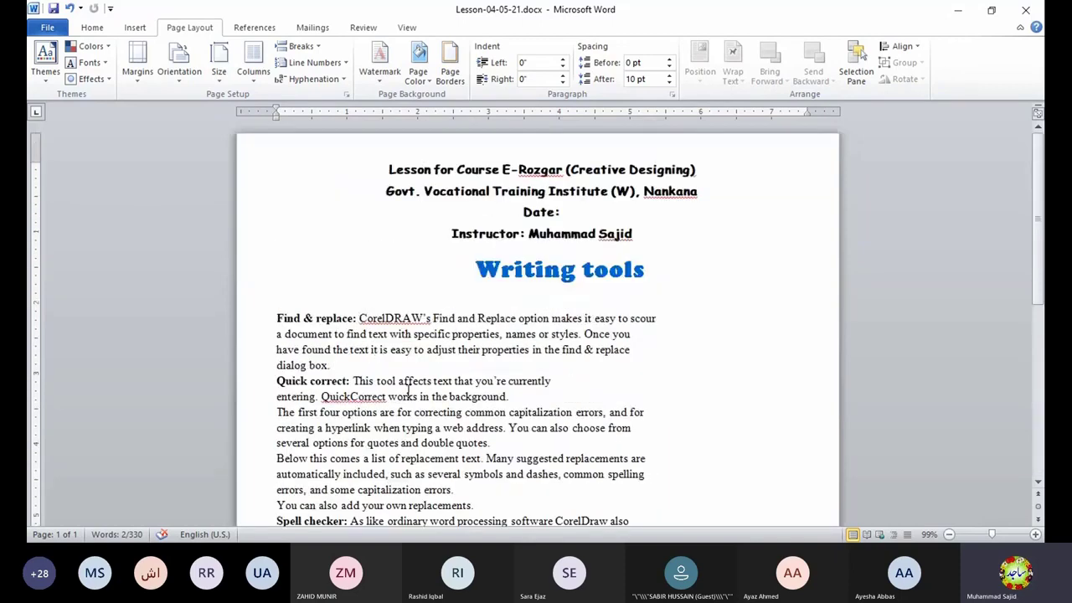
scroll(410, 389, down, 9)
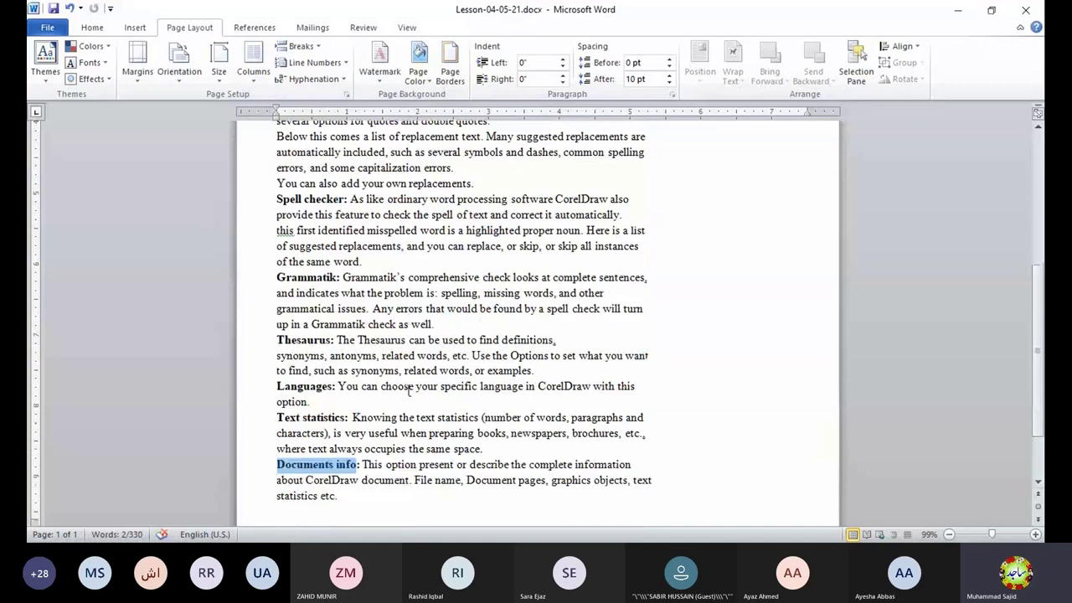
scroll(409, 389, down, 1)
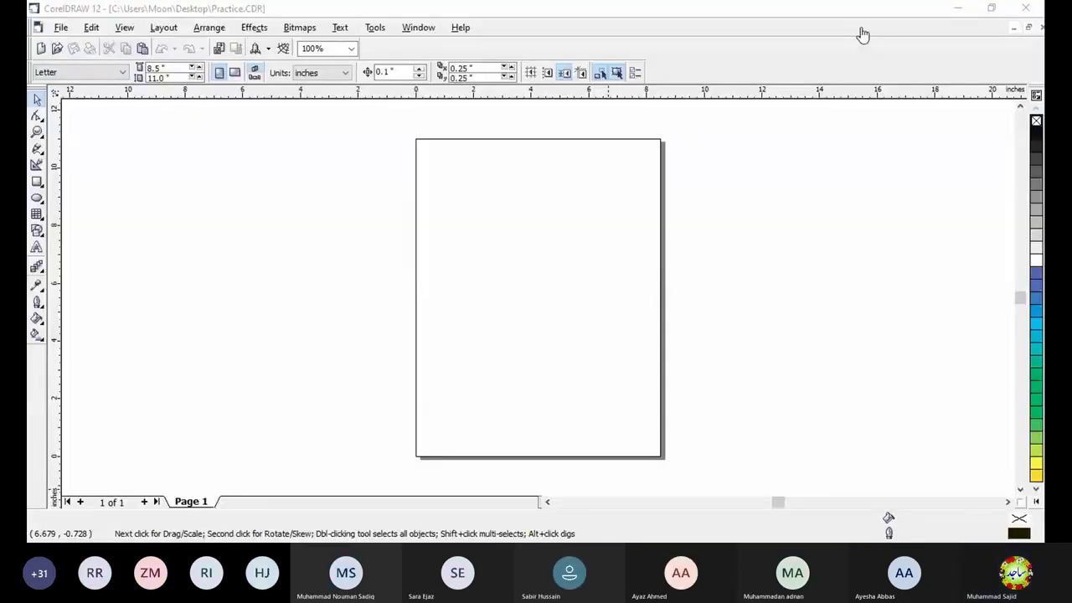
In CorelDRAW, create a paragraph text frame about 13.2 by 10.6 inches and paste the copied Lorem Ipsum passage into it
click(863, 35)
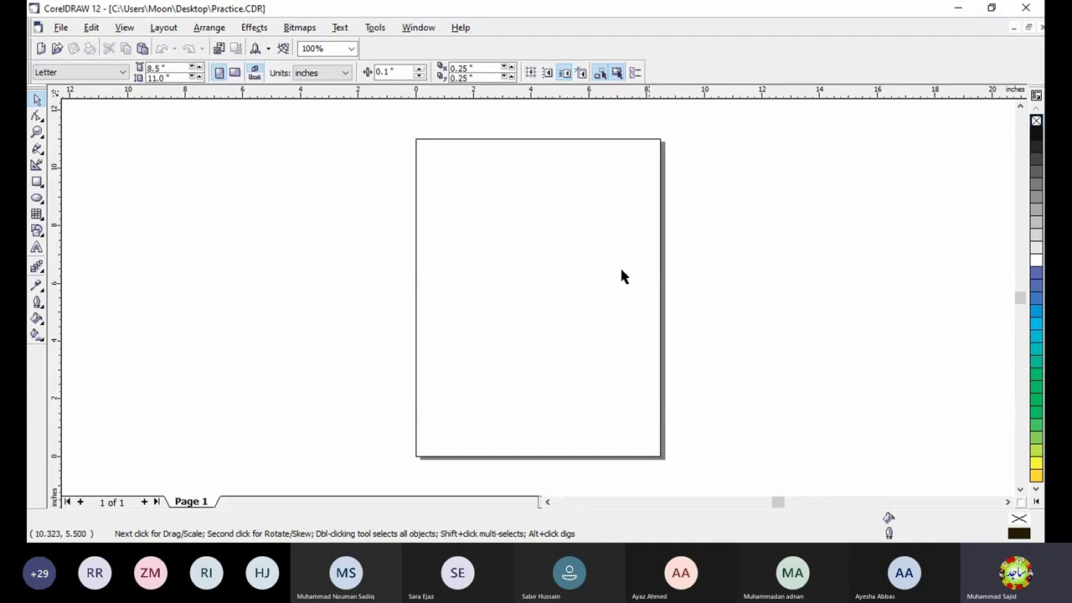
click(37, 250)
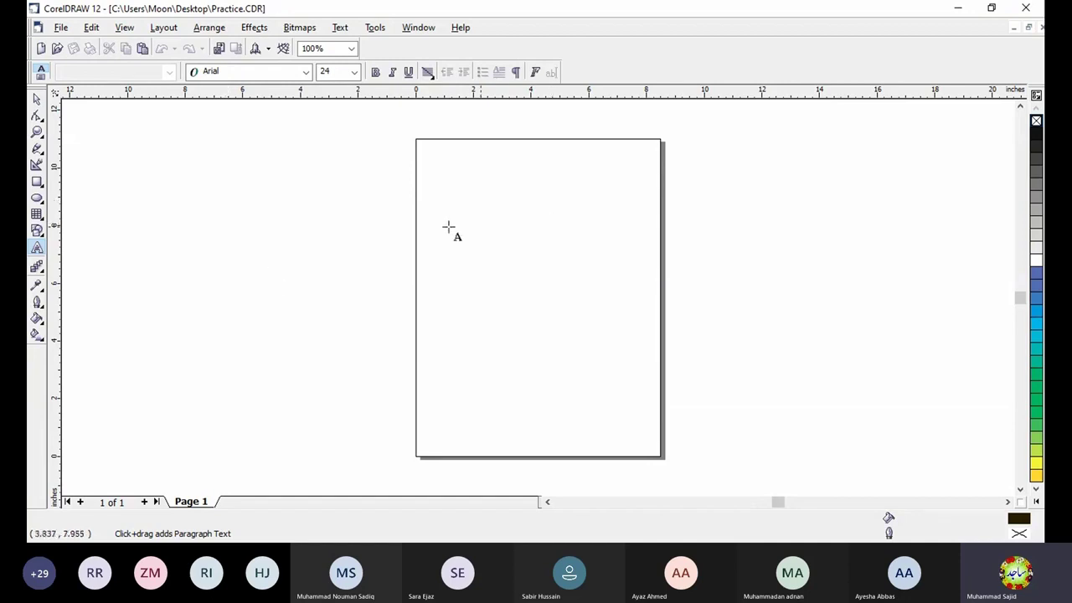
drag(236, 165, 615, 468)
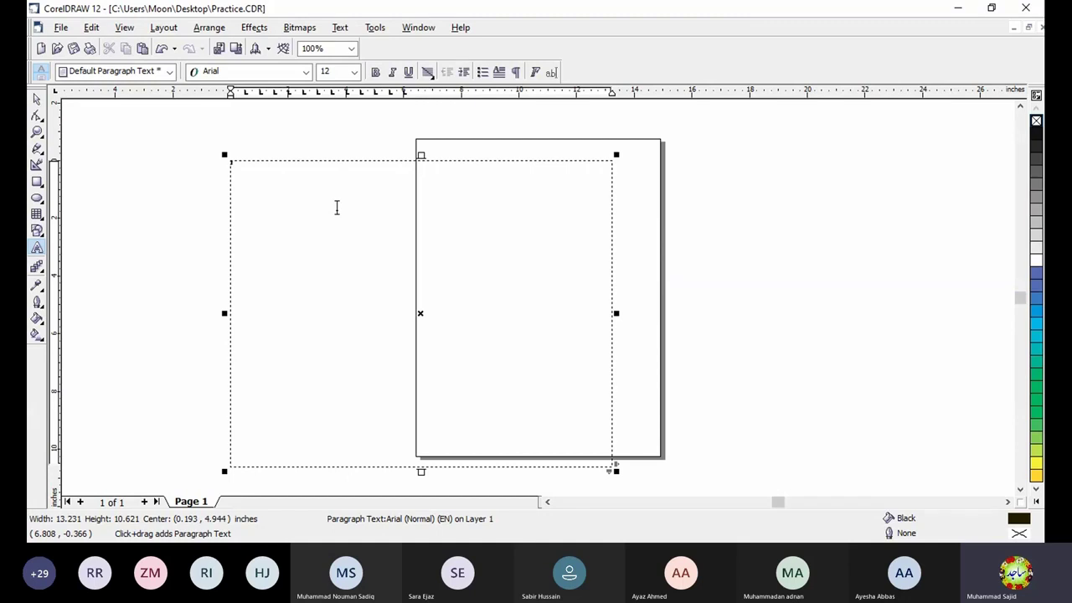
click(336, 208)
key(ctrl+v)
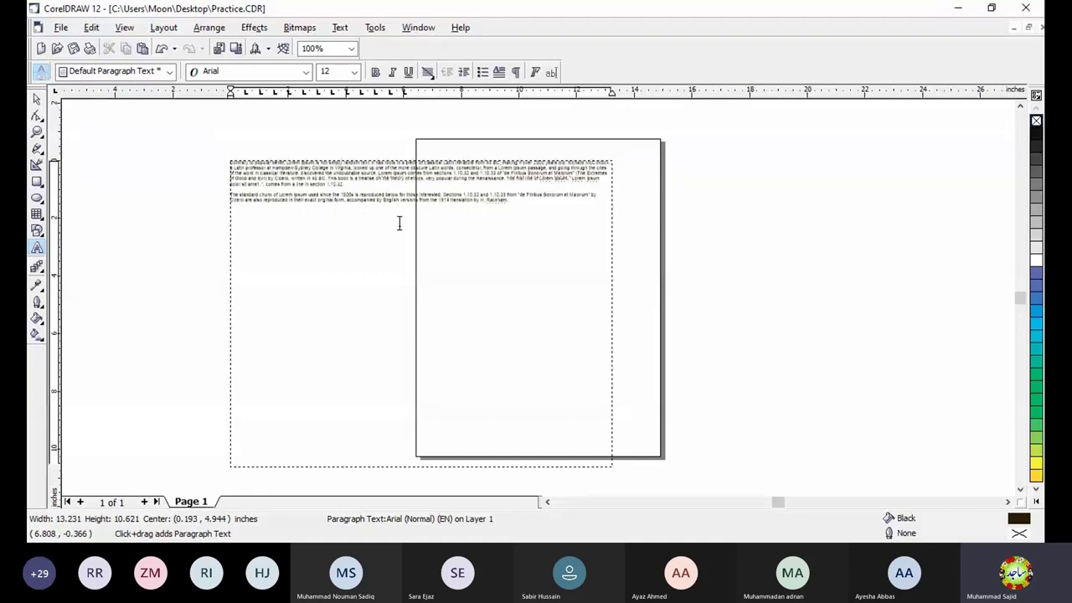
click(492, 210)
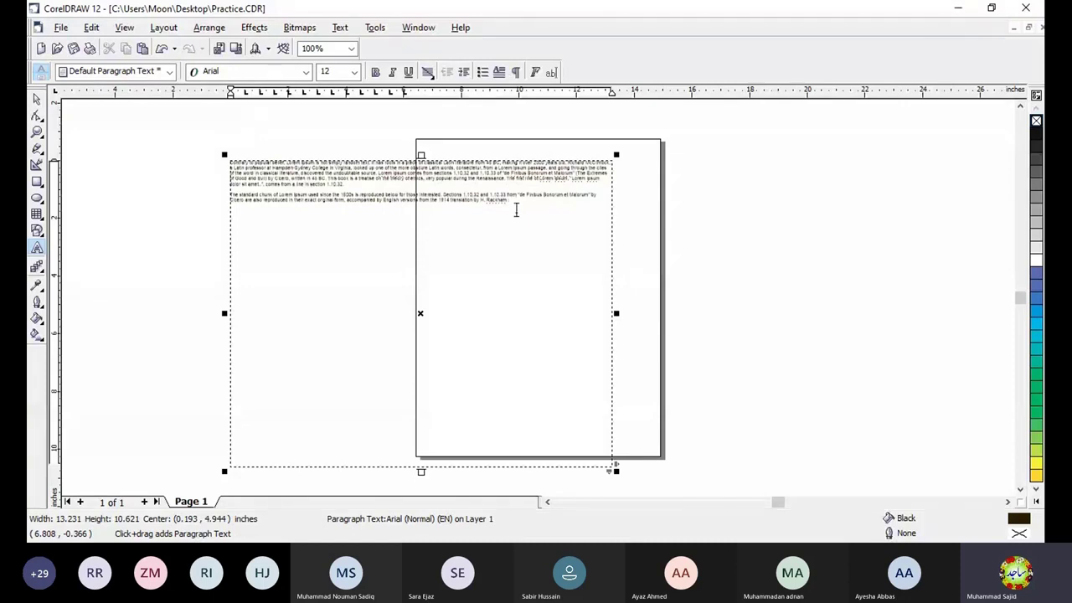
Set the font size of all the pasted paragraph text to 36
click(516, 208)
key(ctrl+a)
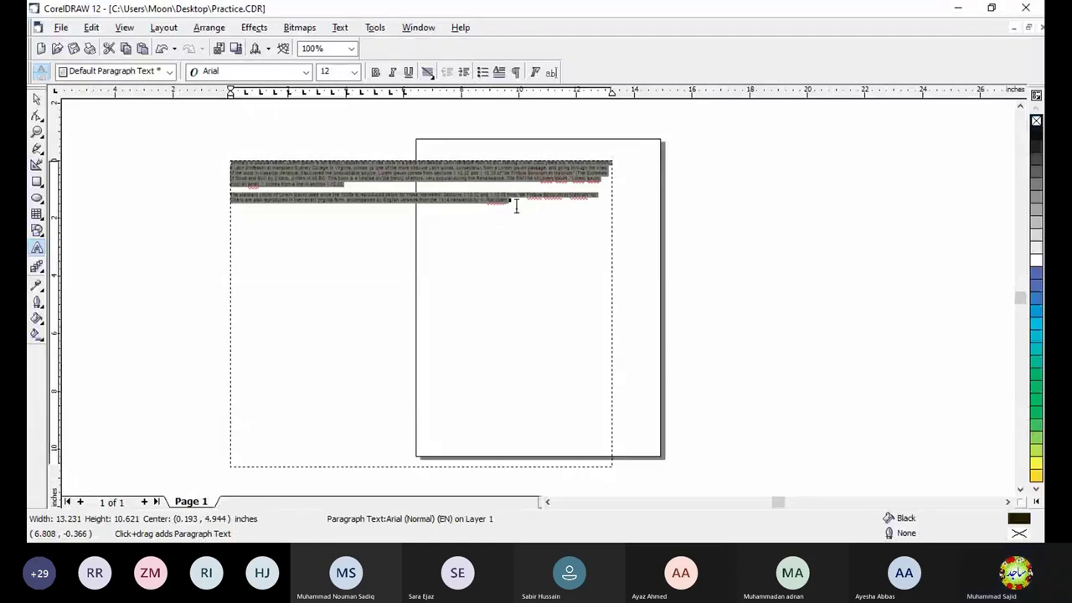
click(354, 72)
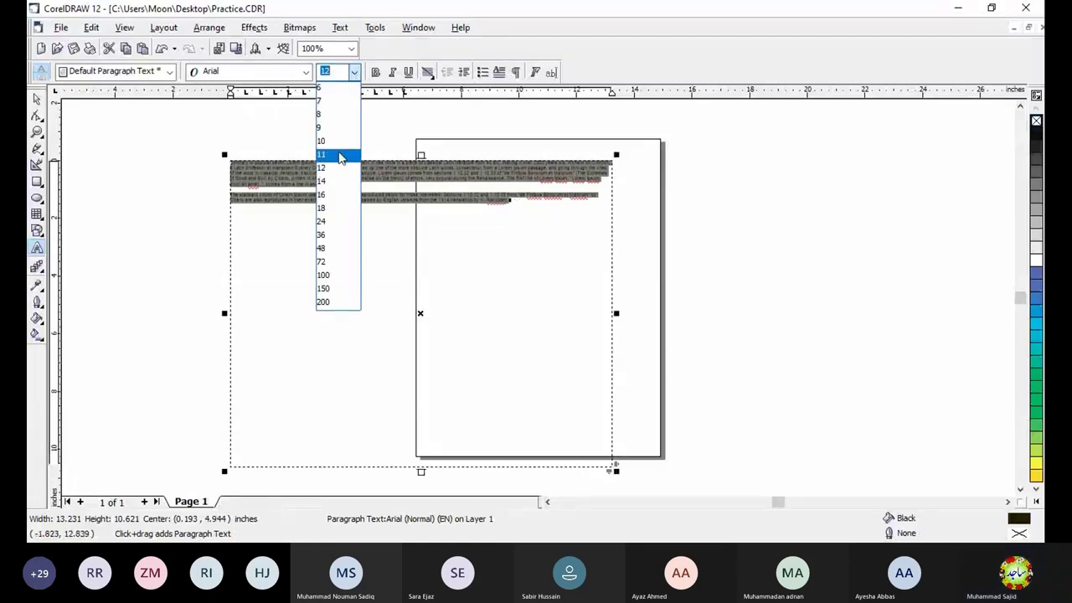
click(334, 237)
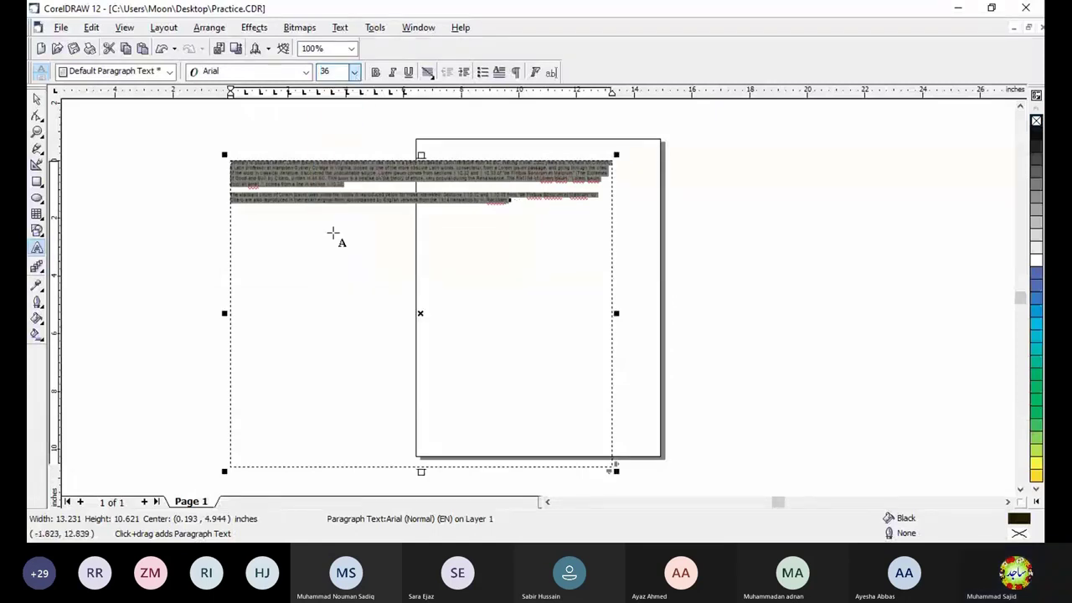
Try font size 24 on the selected paragraph text and return it to 36
click(355, 72)
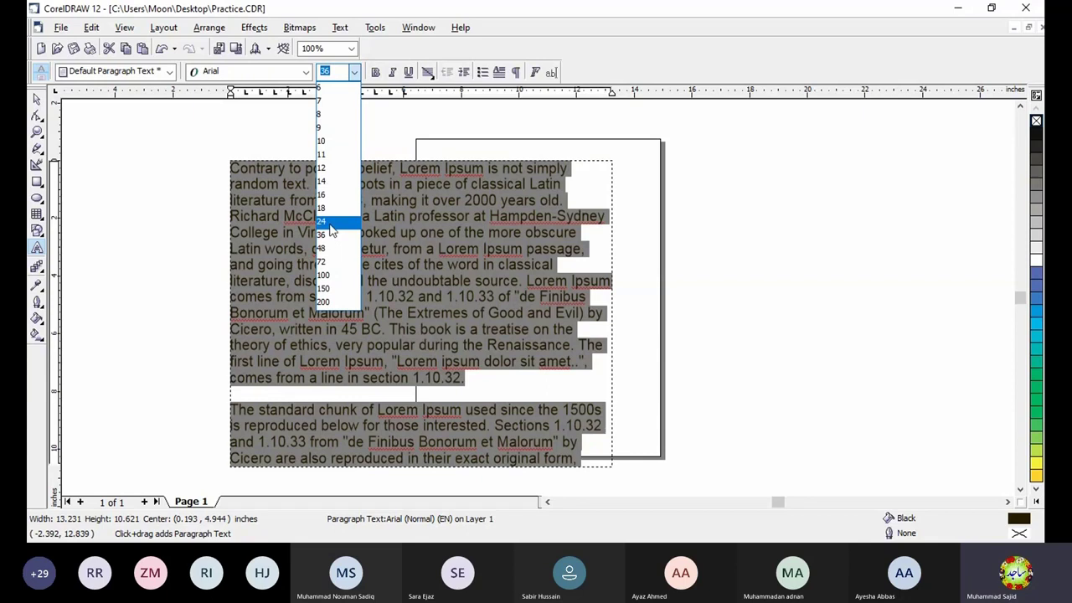
click(332, 233)
click(354, 72)
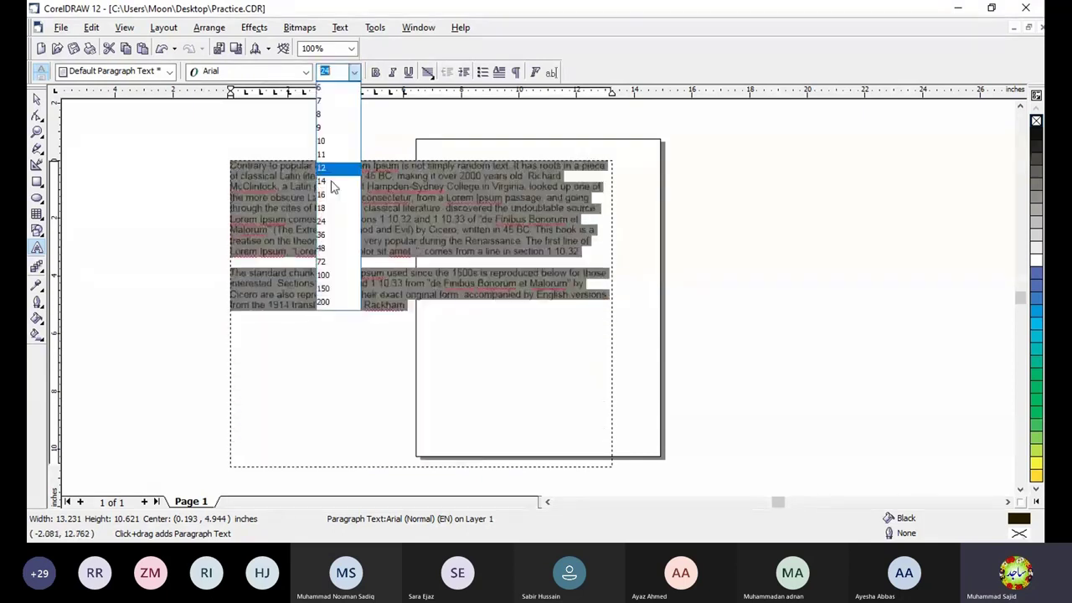
click(332, 237)
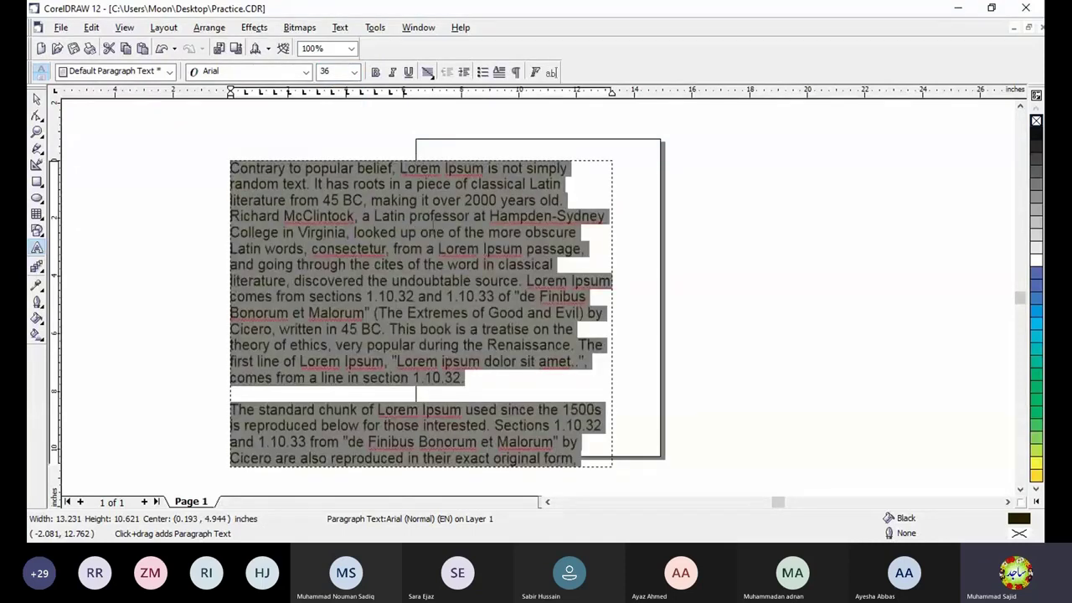
Enlarge the paragraph text frame to about 15.7 by 11.9 inches so that the whole passage fits
click(421, 155)
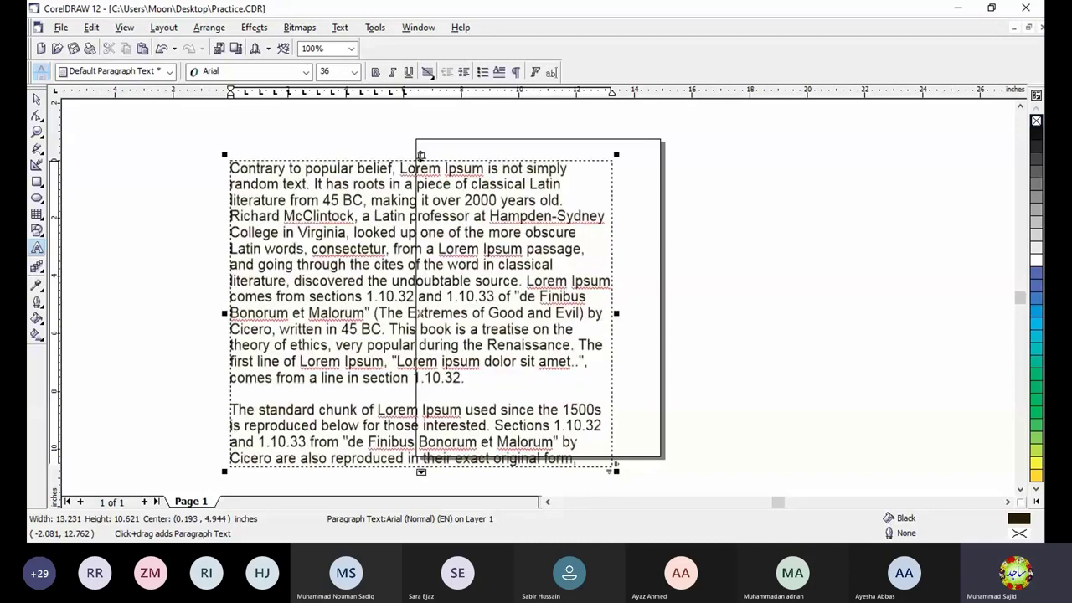
drag(421, 155, 420, 118)
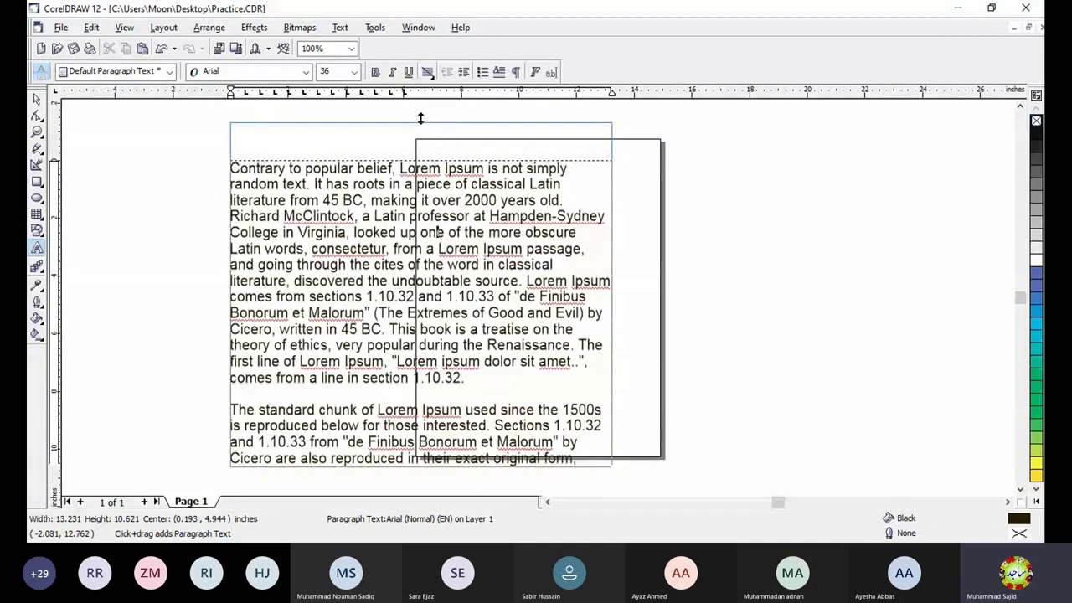
drag(421, 118, 420, 118)
drag(617, 293, 658, 293)
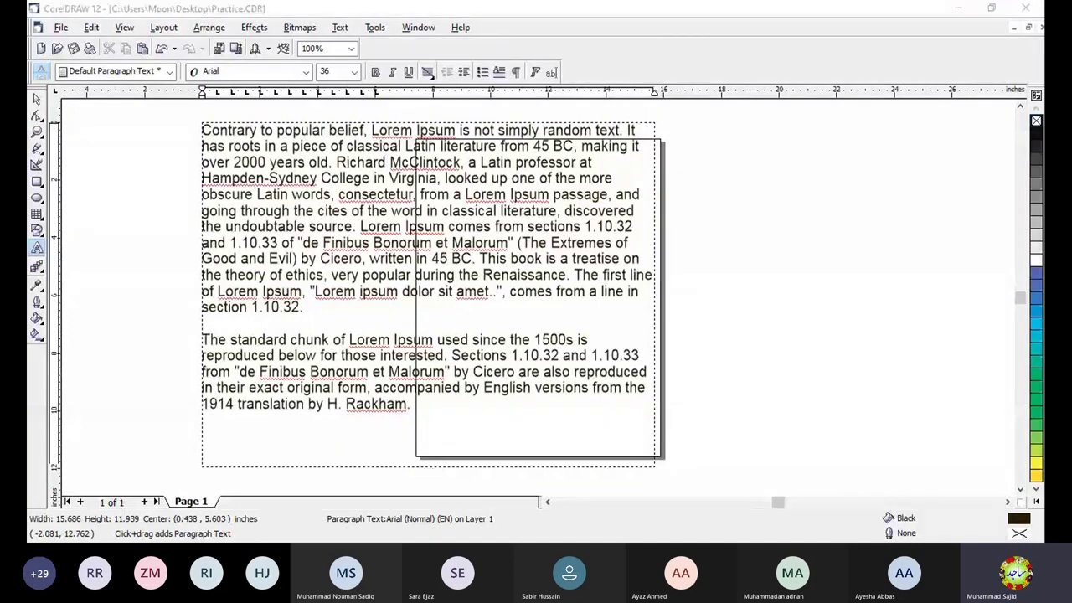
Search the pasted paragraph text for the word "College" with Find Text and continue the search from the beginning of the text
click(529, 178)
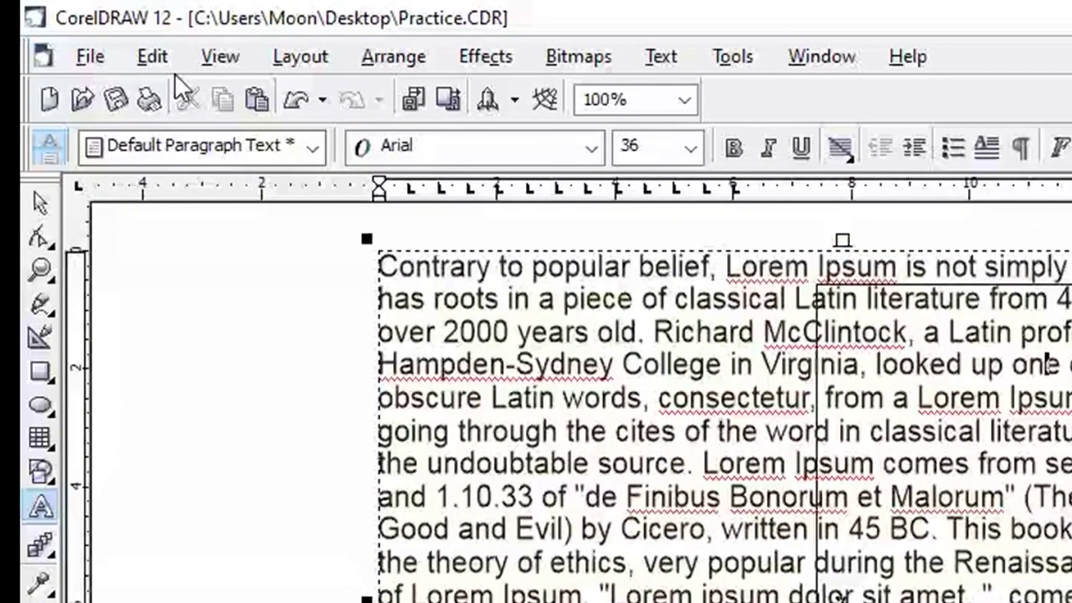
click(91, 27)
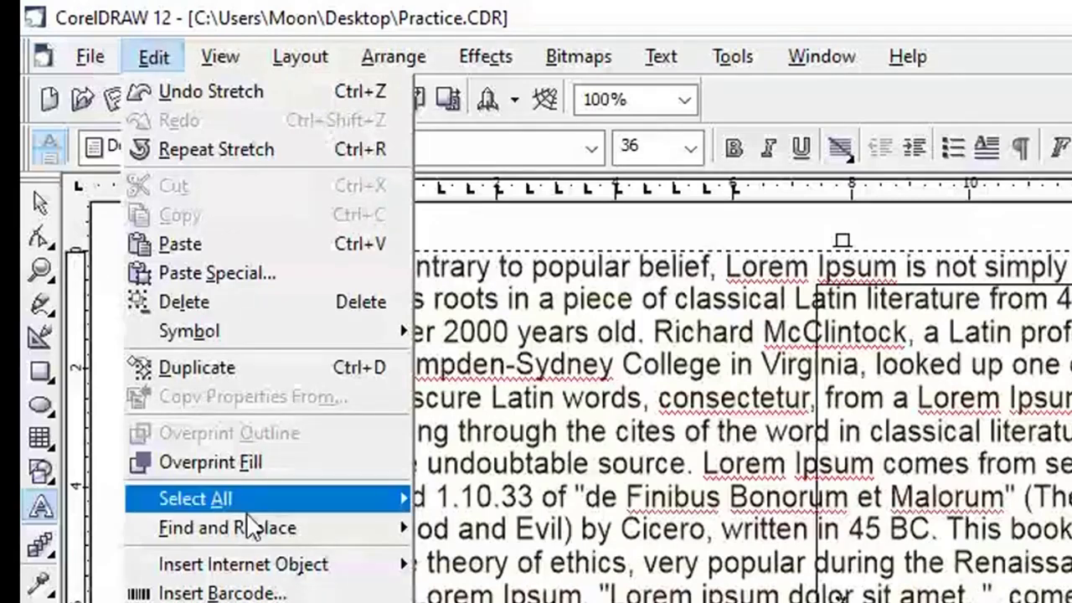
mouse_move(251, 526)
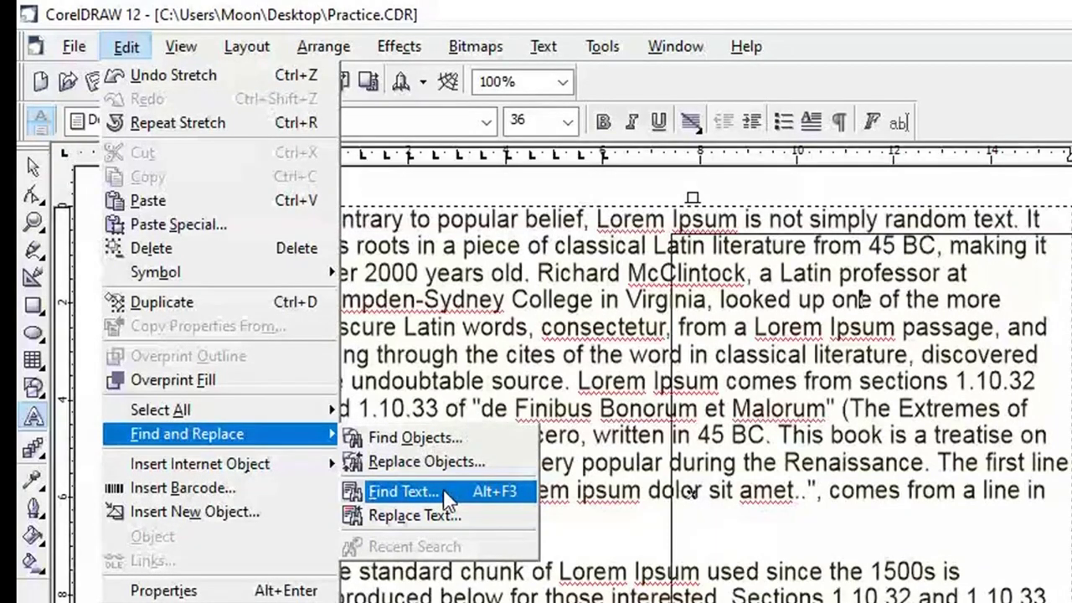
click(447, 500)
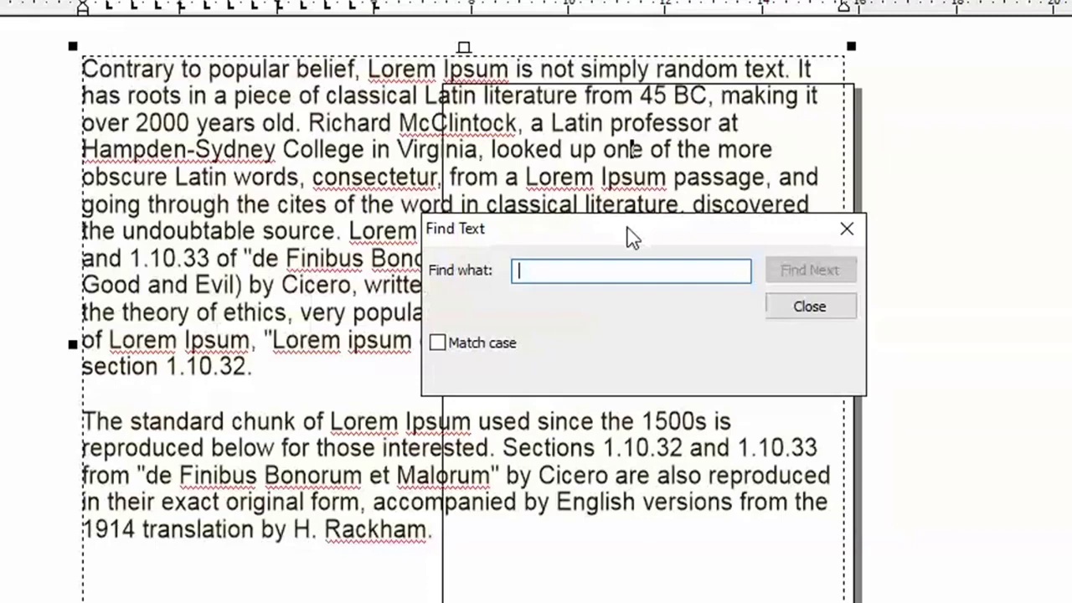
drag(630, 237, 900, 114)
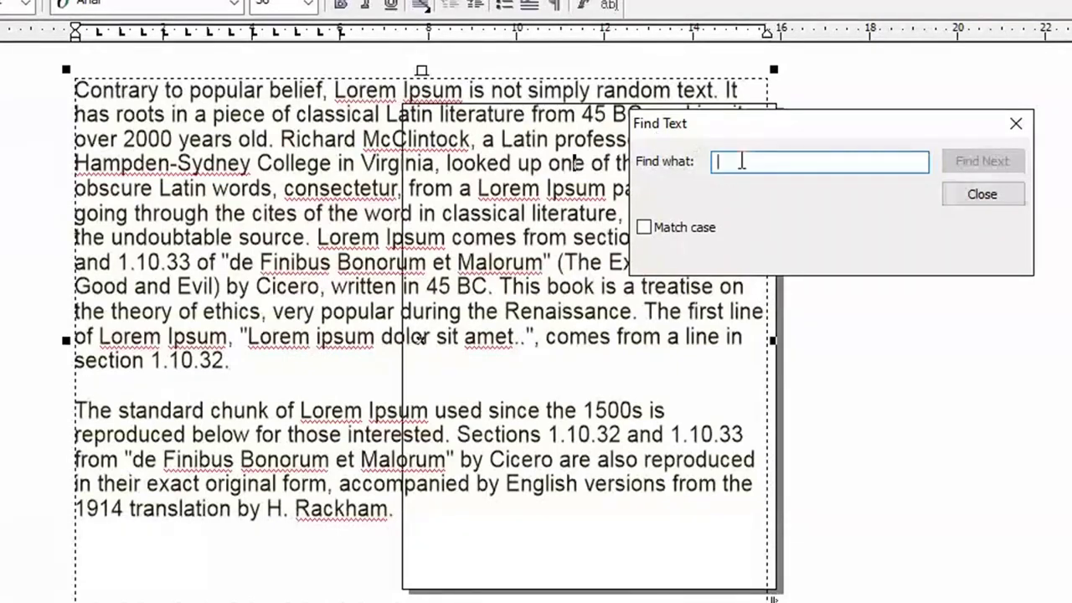
drag(741, 123, 774, 174)
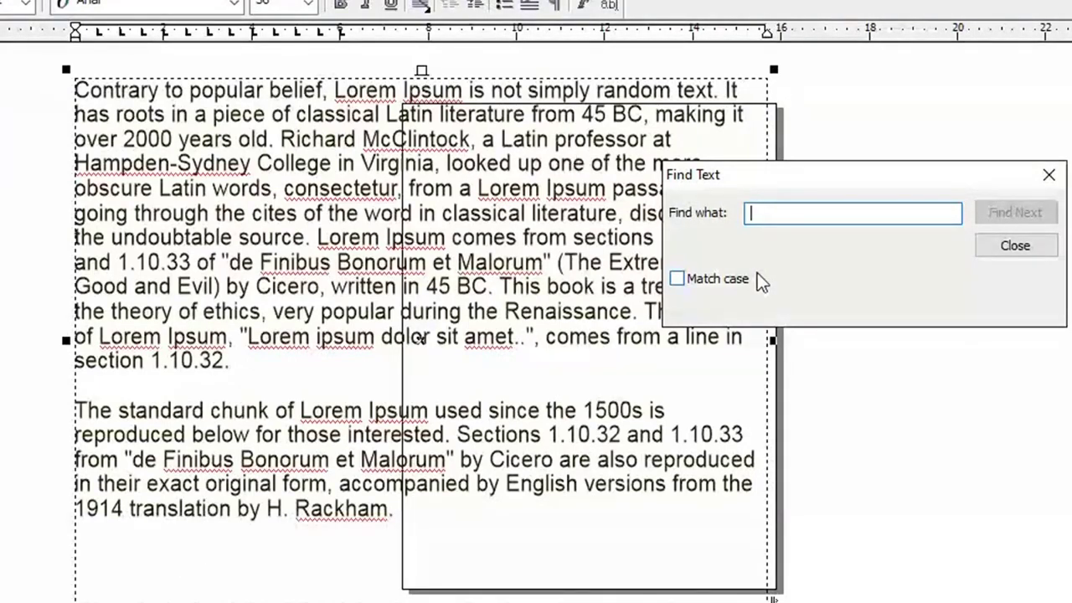
text(College)
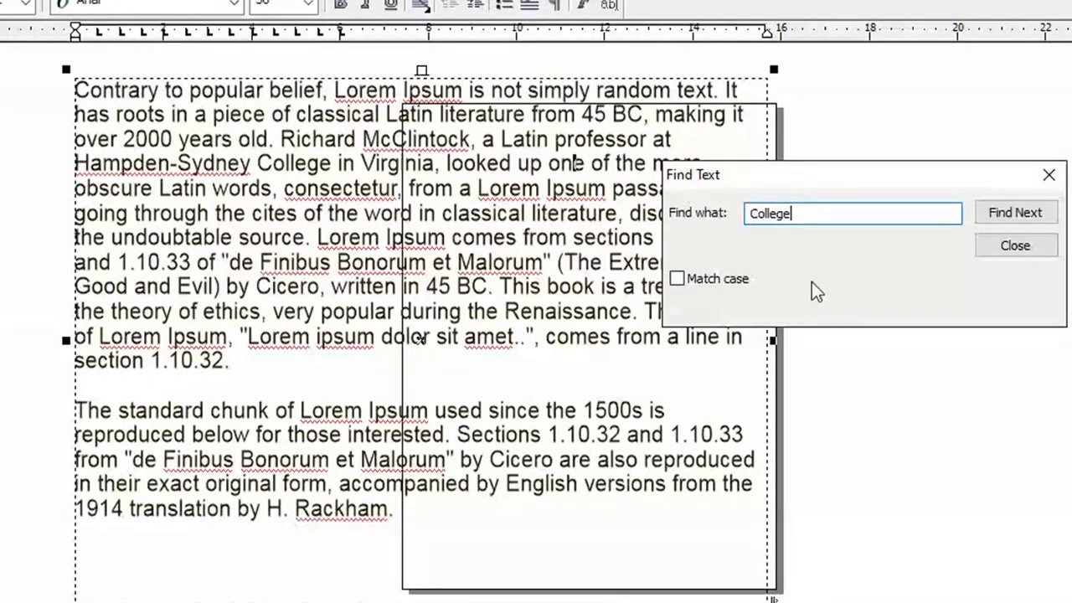
click(1007, 215)
click(891, 306)
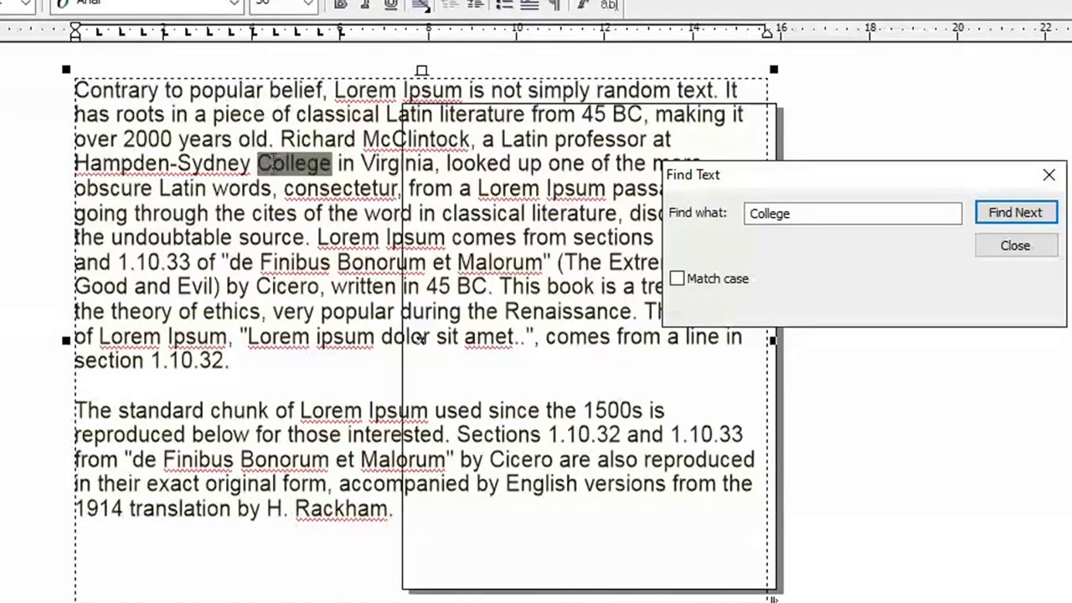
click(1015, 212)
click(872, 306)
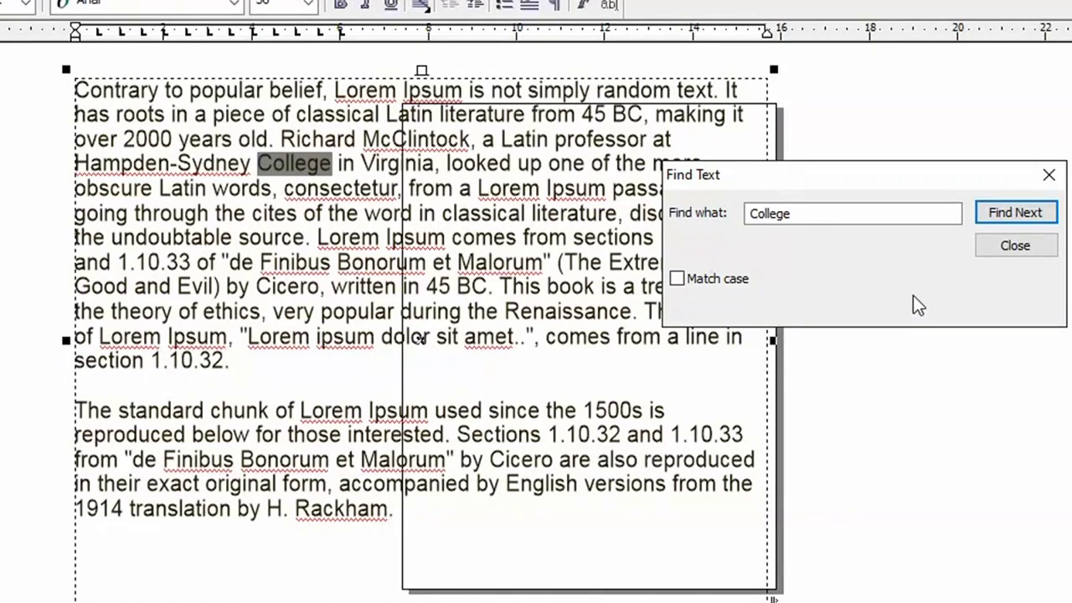
Search the passage for "Malorum", stepping through its occurrences and continuing from the beginning of the text
click(790, 183)
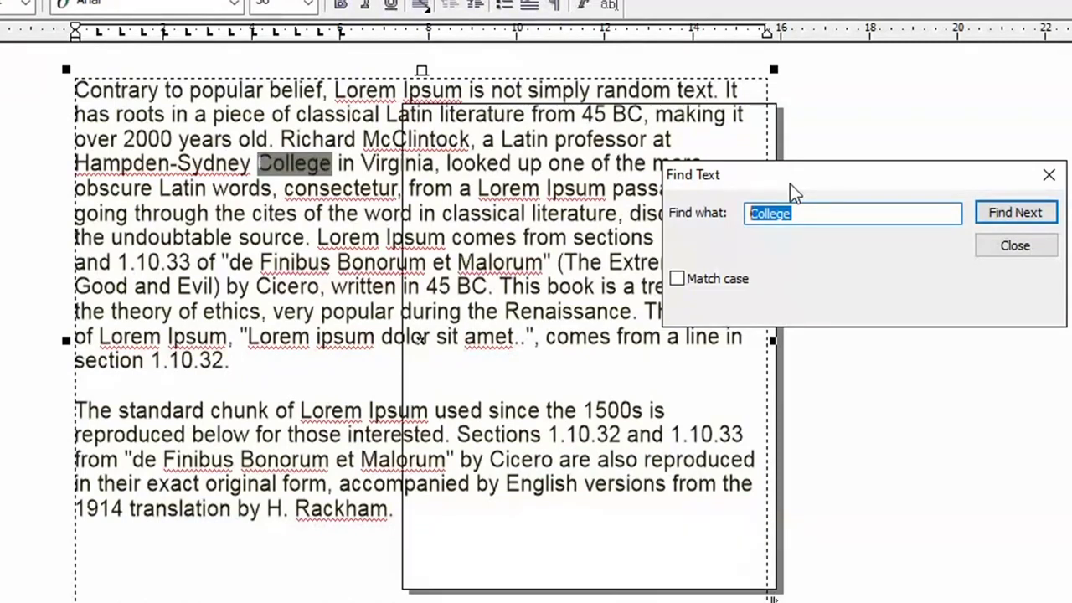
text(Maloru)
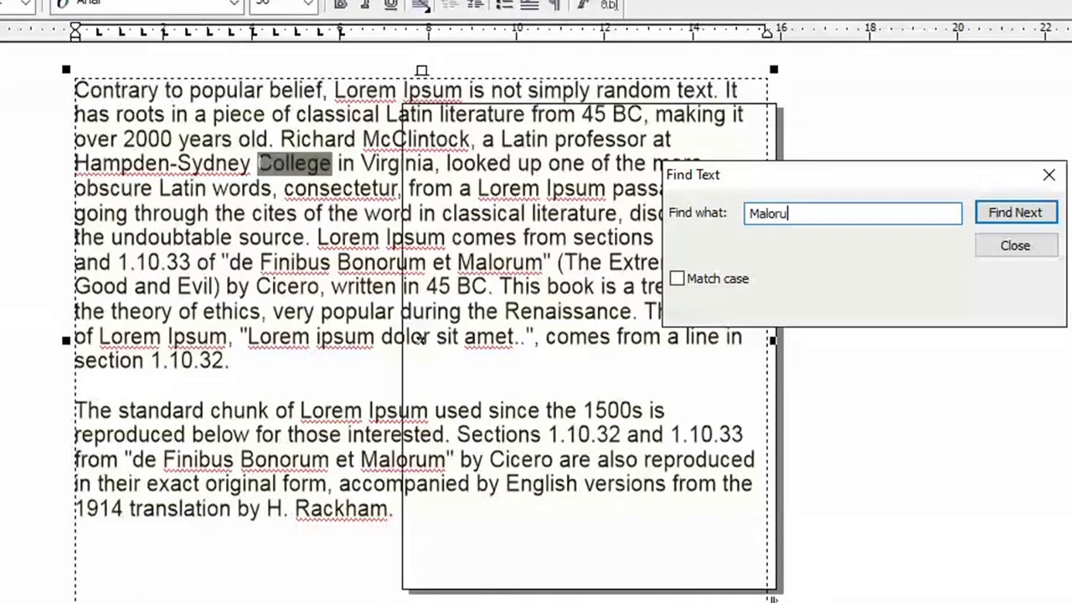
text(m)
click(955, 211)
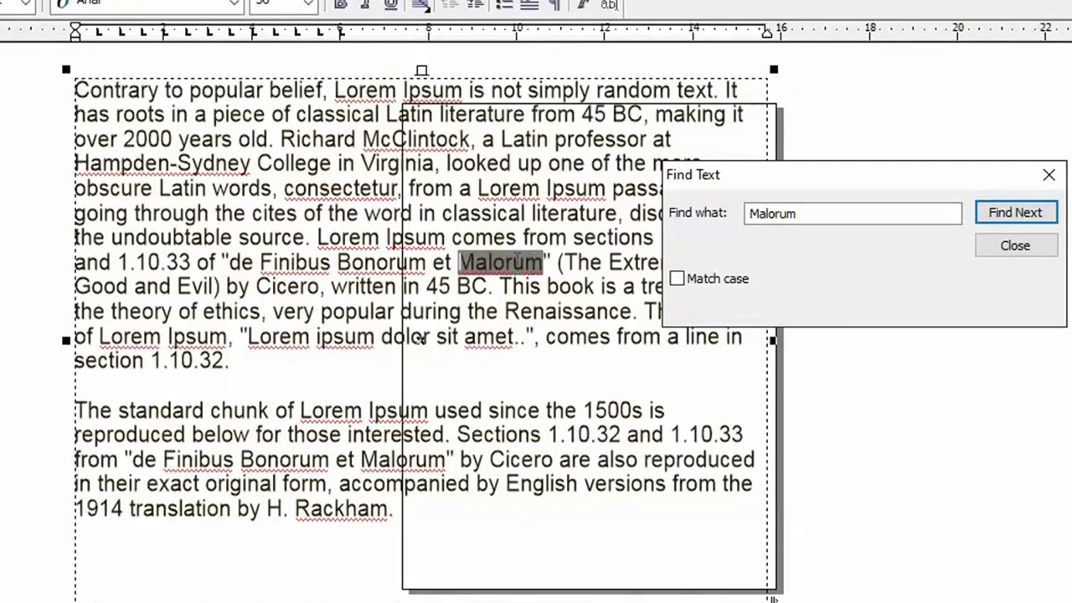
click(989, 219)
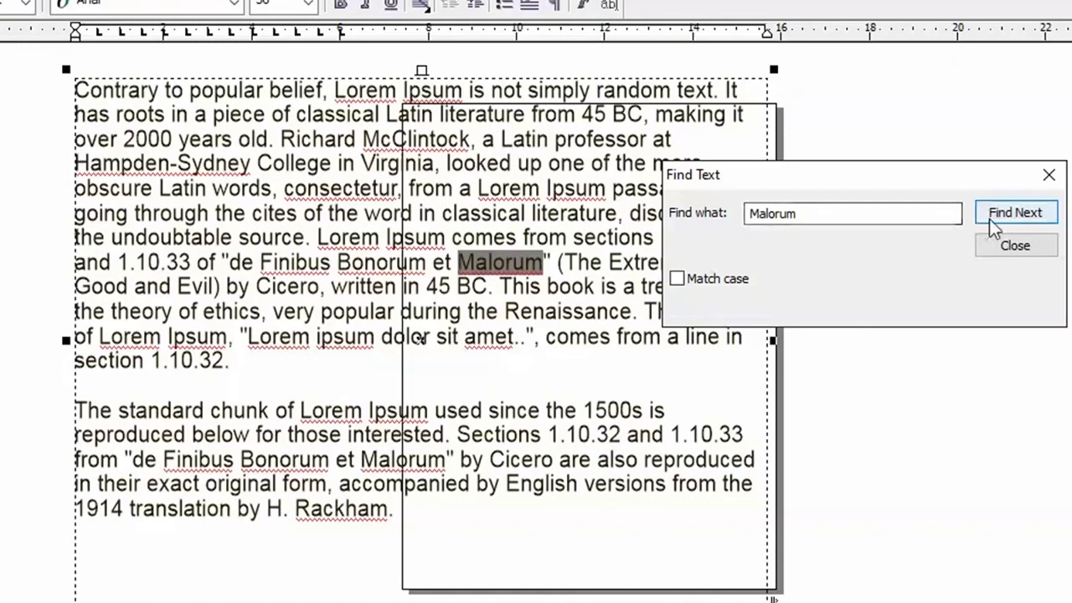
click(988, 218)
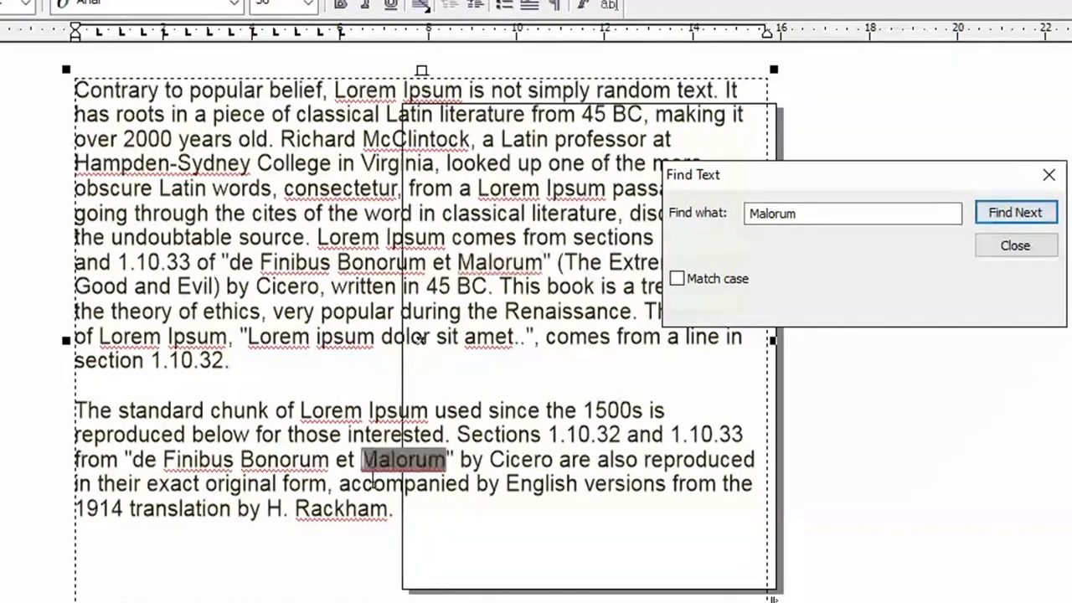
click(1035, 228)
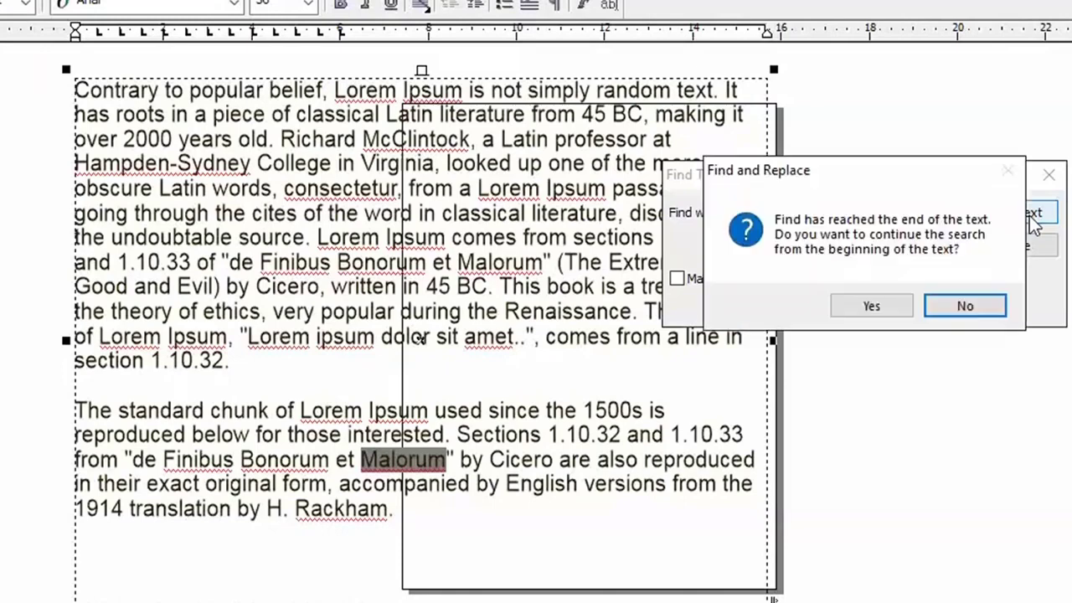
click(871, 306)
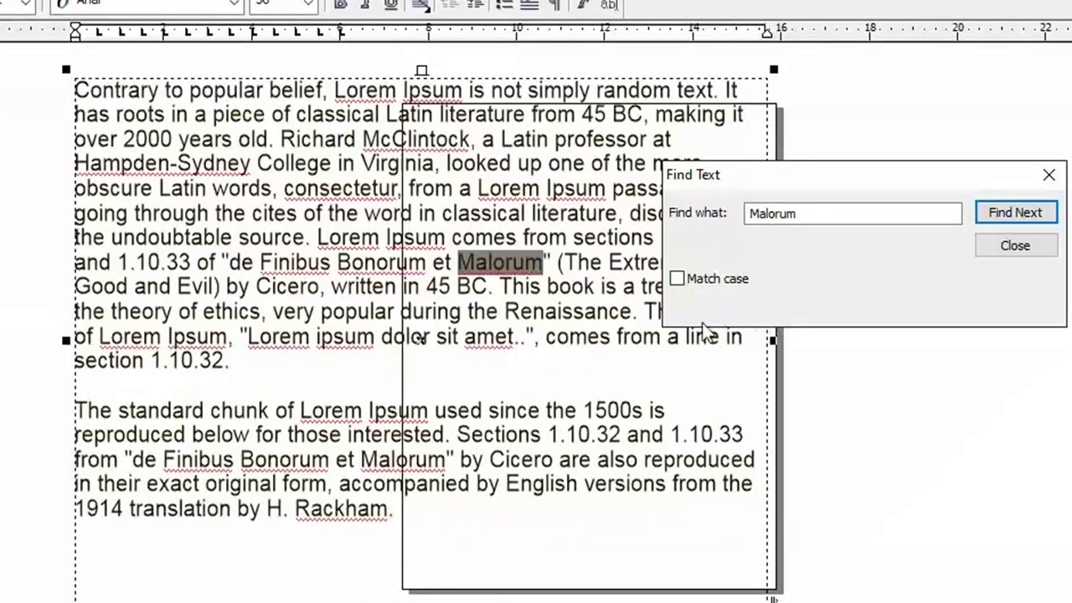
Turn on case matching for the "Malorum" search and close the Find Text dialog
click(677, 280)
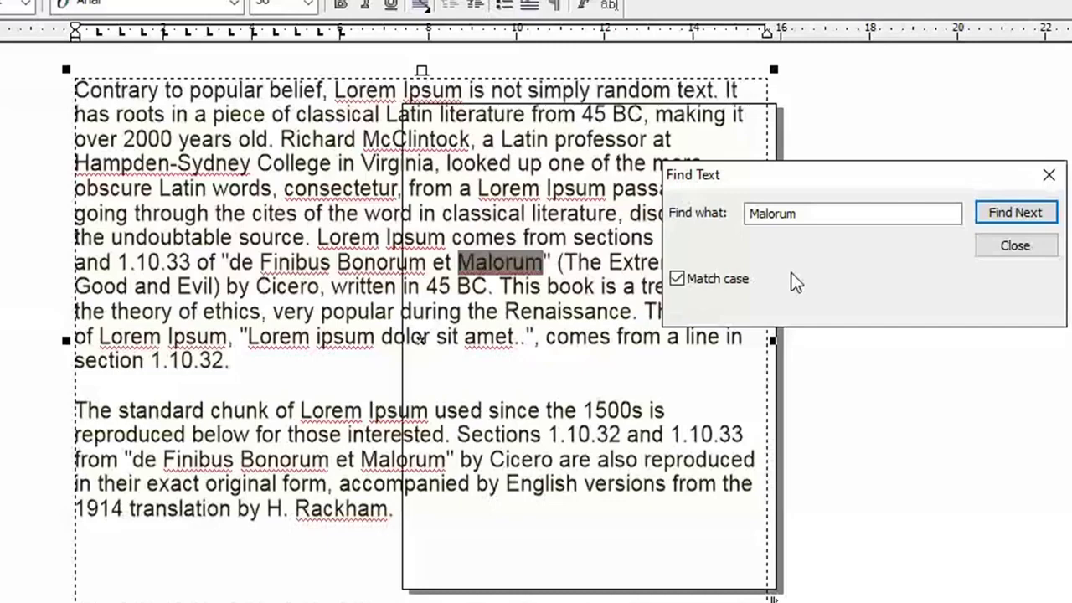
double_click(757, 214)
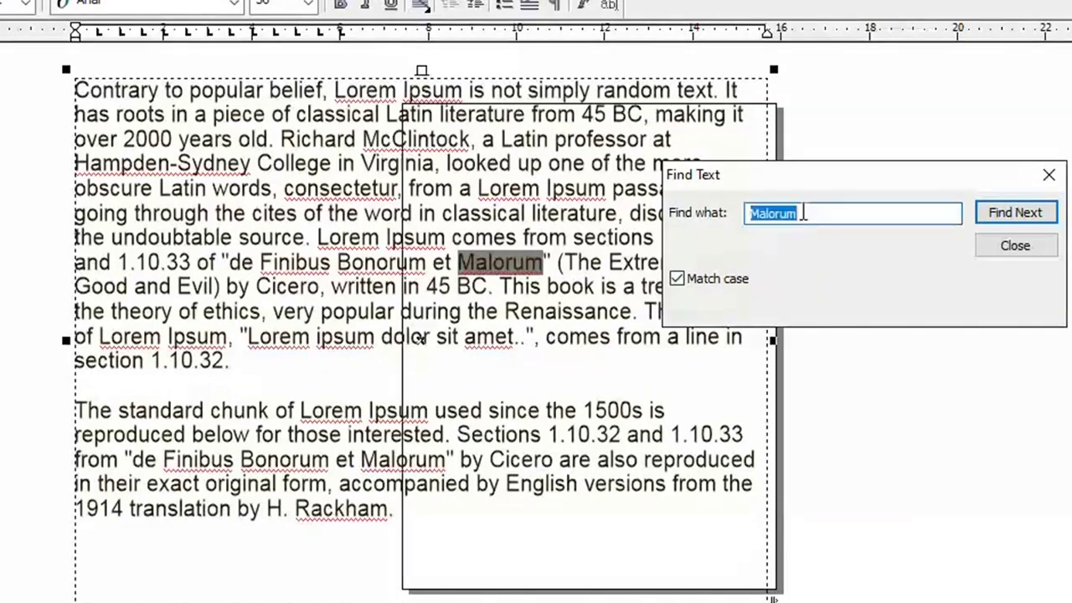
click(805, 213)
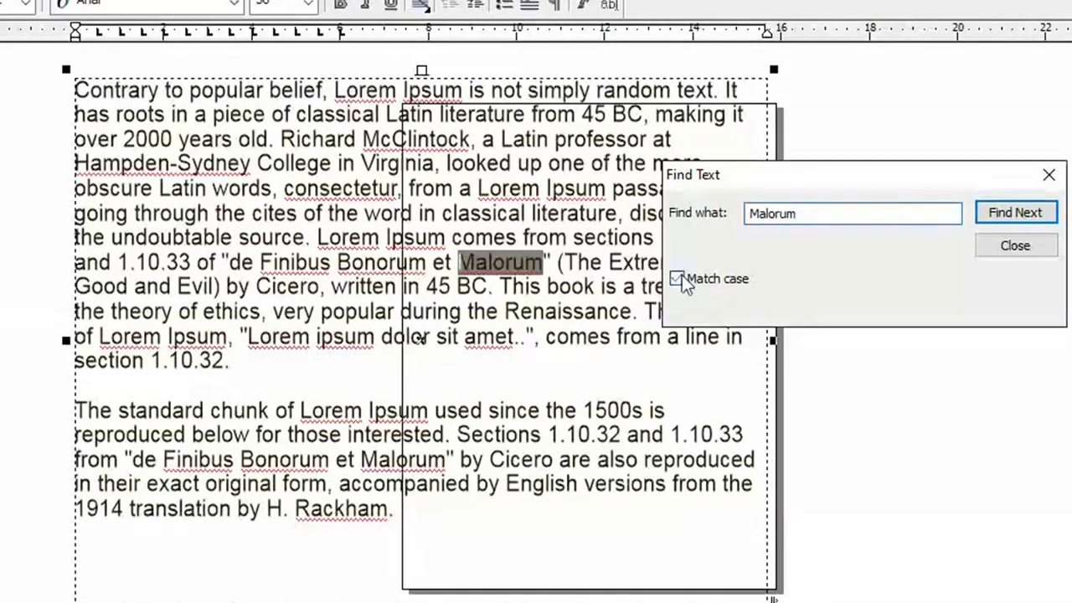
click(990, 248)
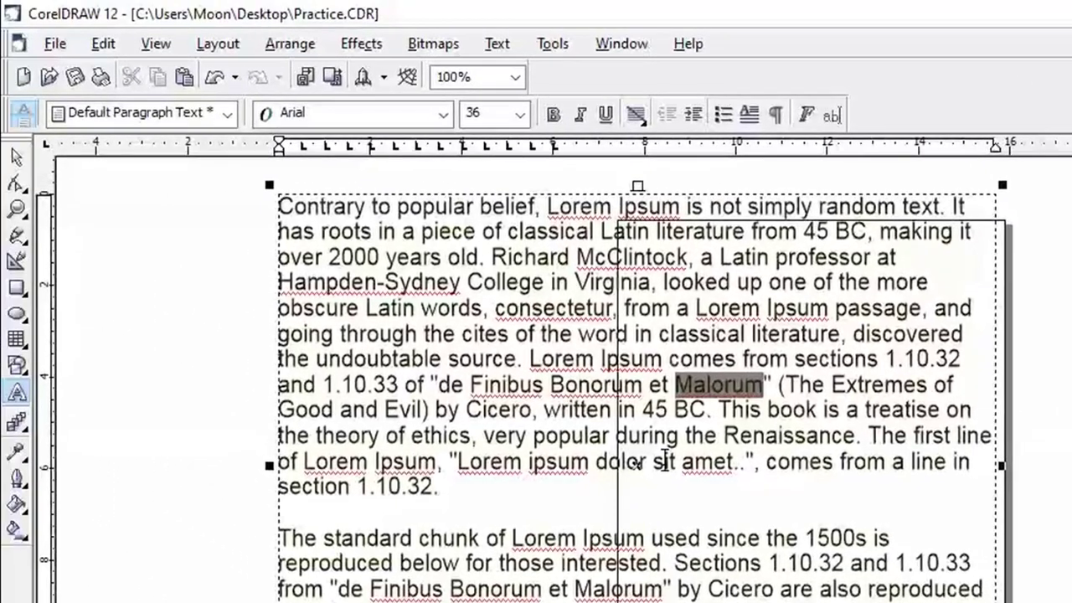
Open the Replace Text dialog for the paragraph text and move it aside to uncover more of the passage
click(104, 43)
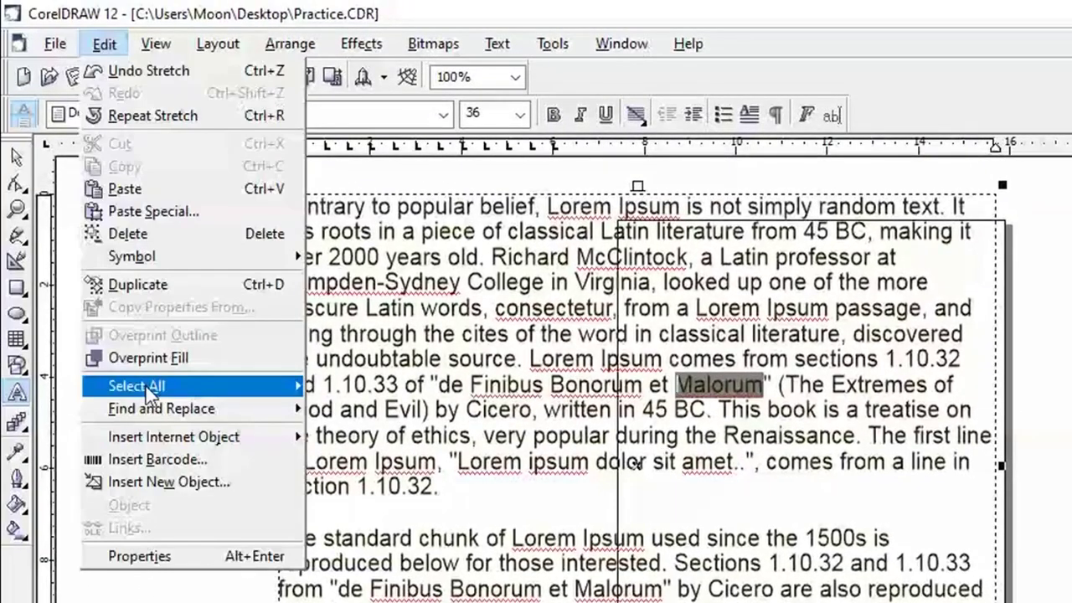
mouse_move(159, 409)
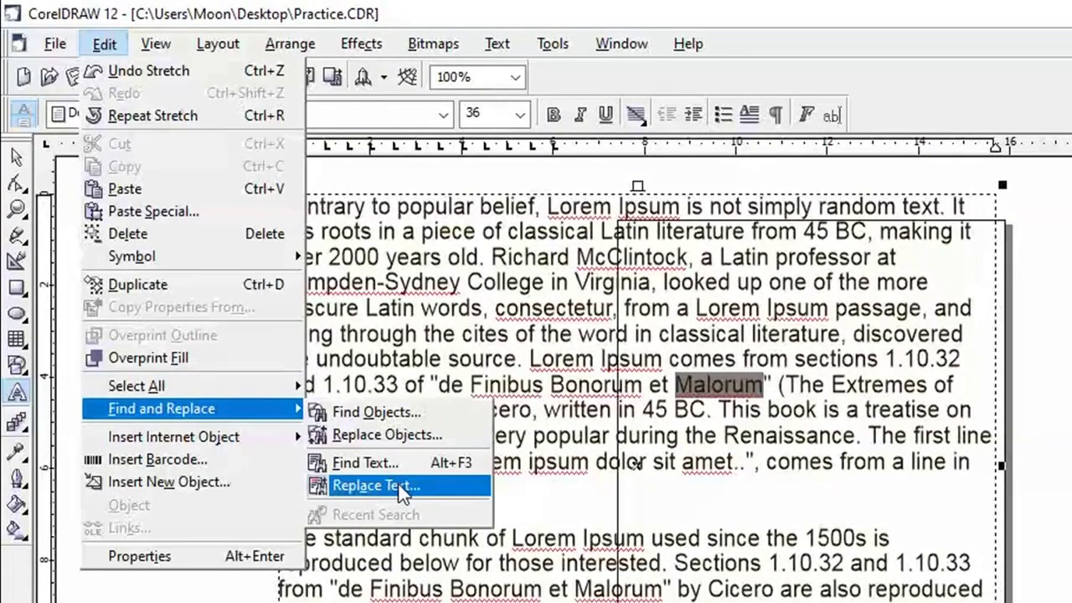
click(382, 484)
drag(779, 345, 1016, 300)
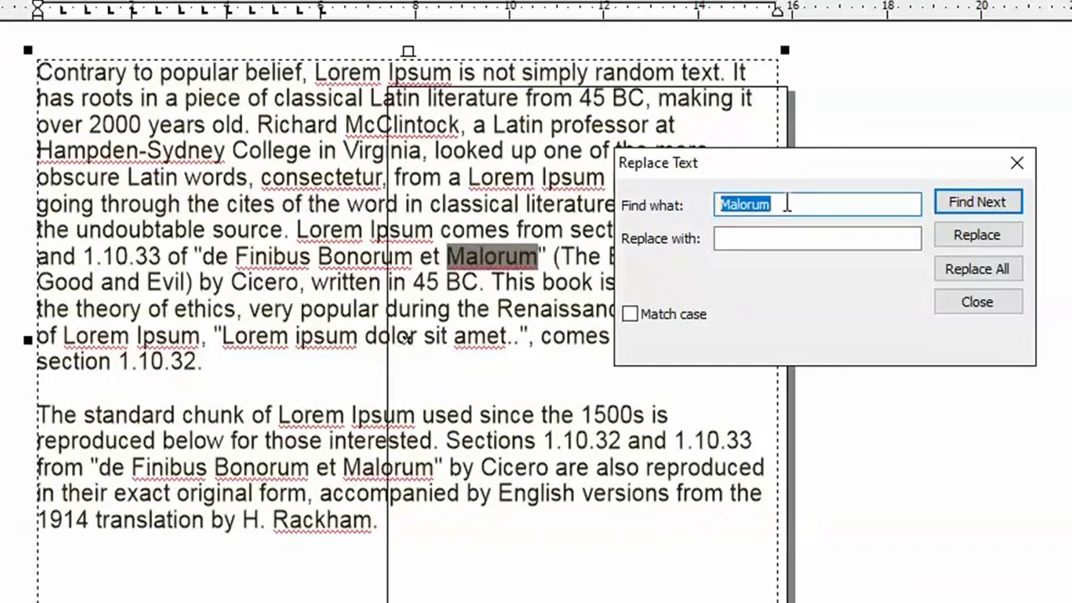
text(Malo)
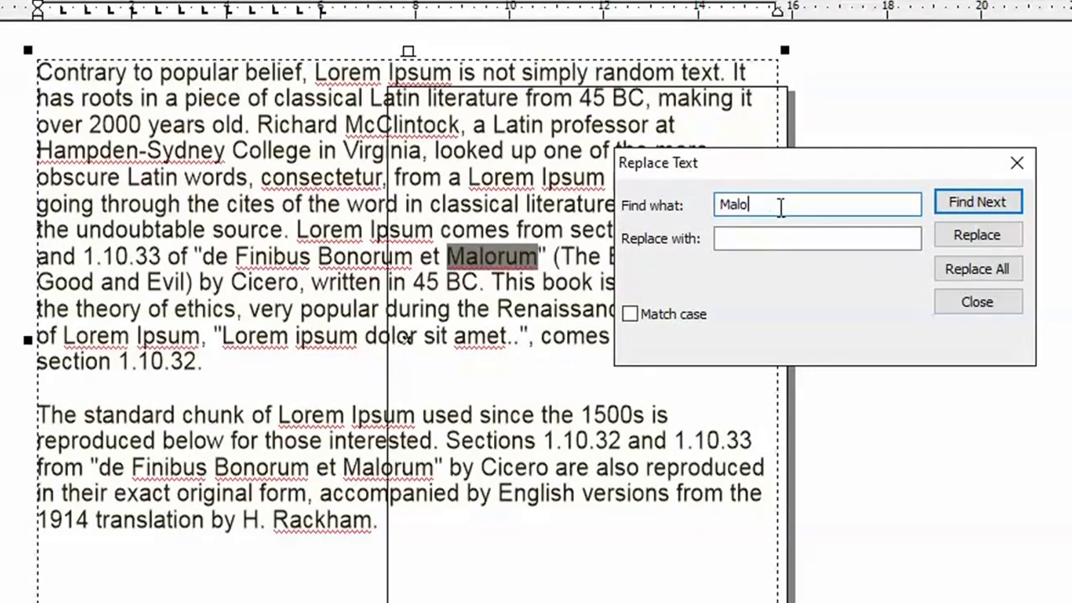
key(BackSpace)
key(BackSpace)
key(BackSpace)
key(BackSpace)
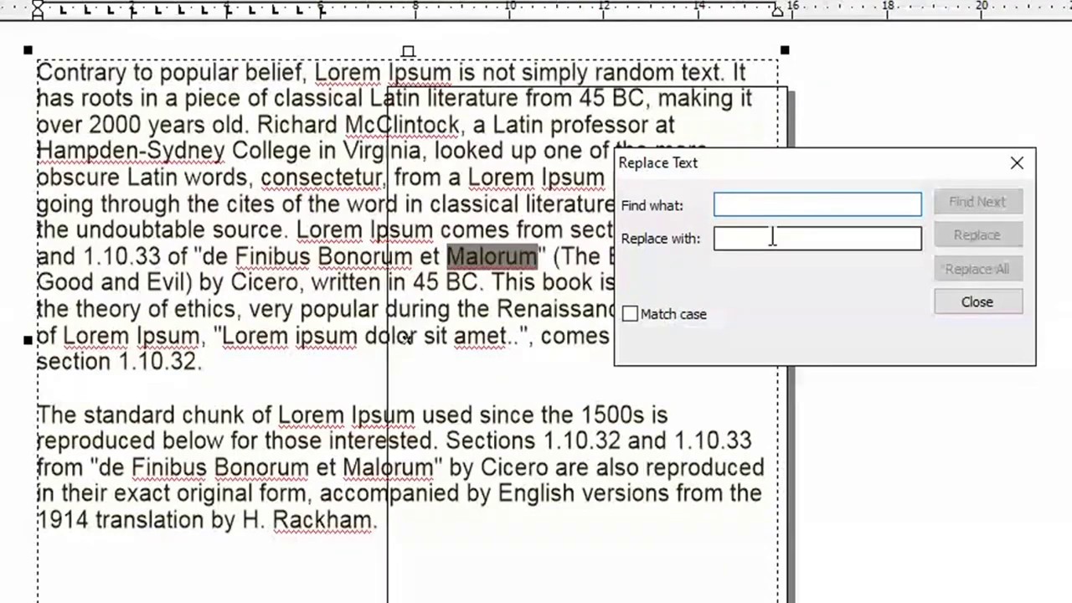
click(772, 238)
click(775, 201)
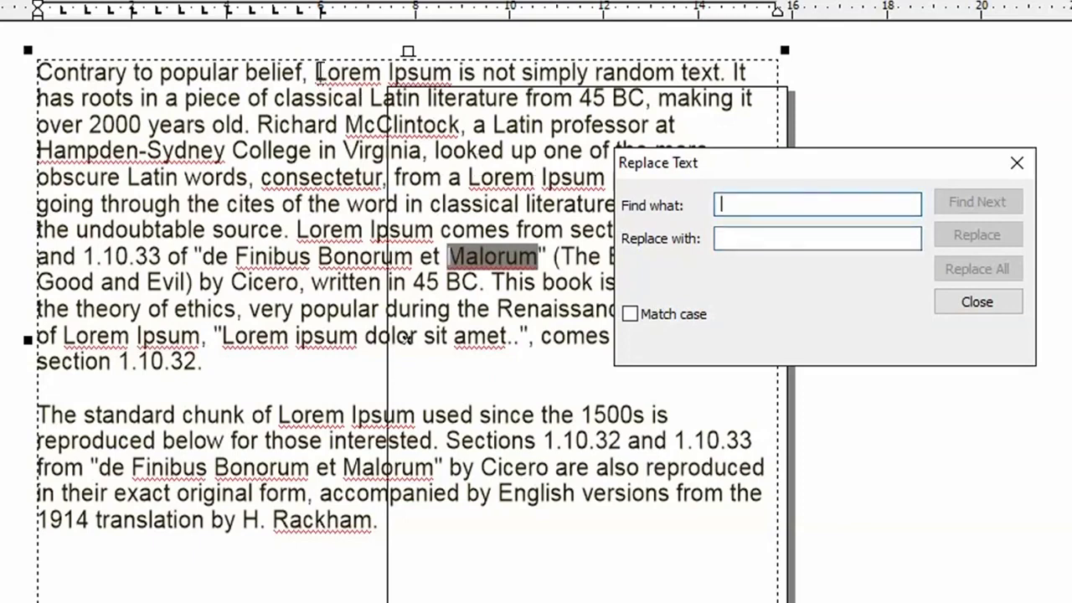
Set the Replace Text dialog to find "Lorem" and replace it with "Lahore"
text(Lorem)
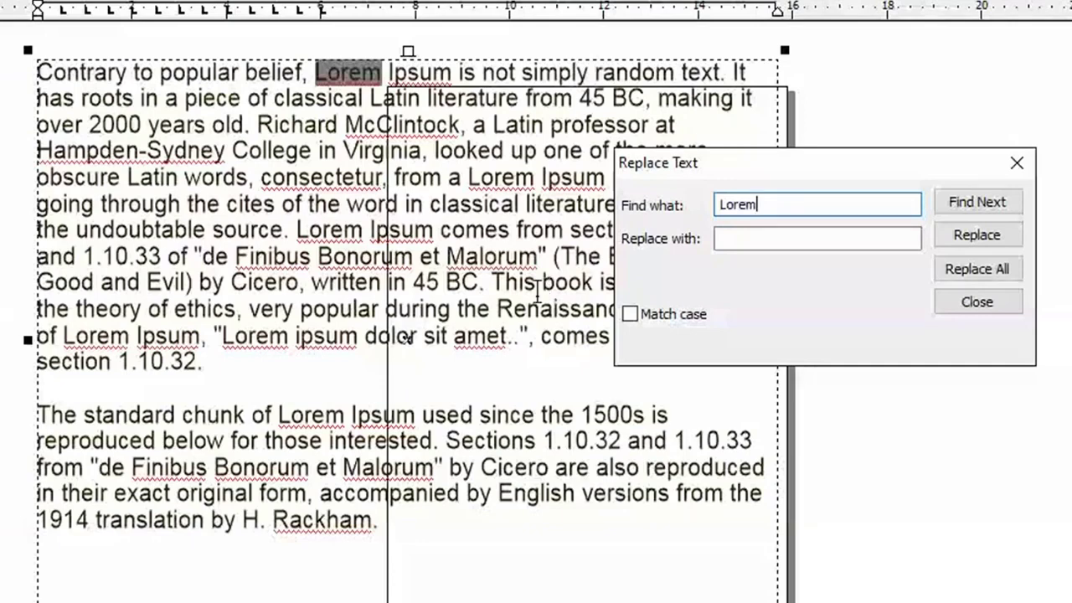
key(Tab)
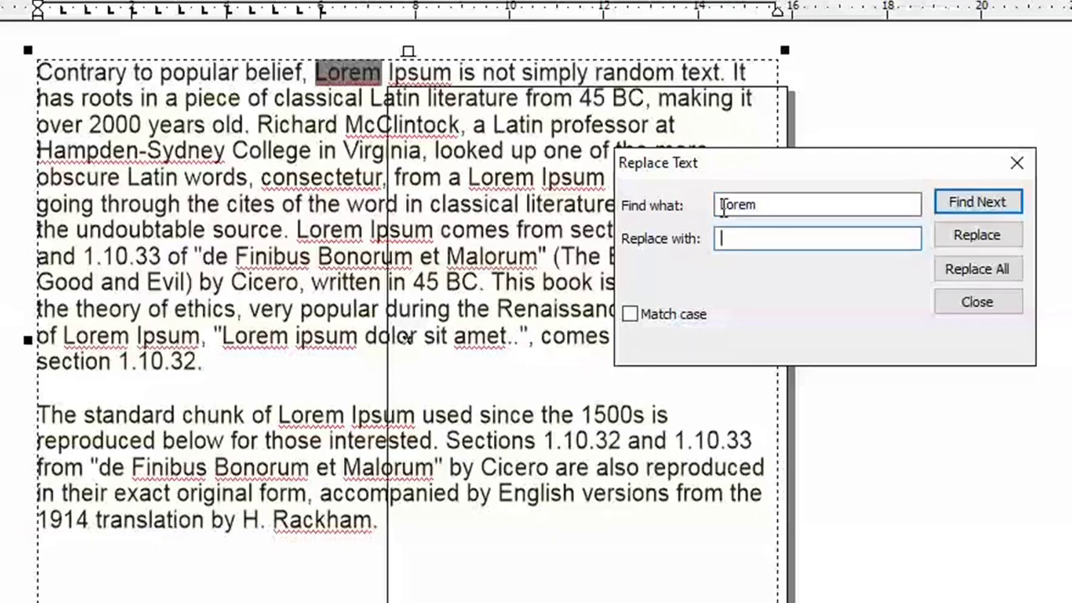
drag(723, 209, 776, 205)
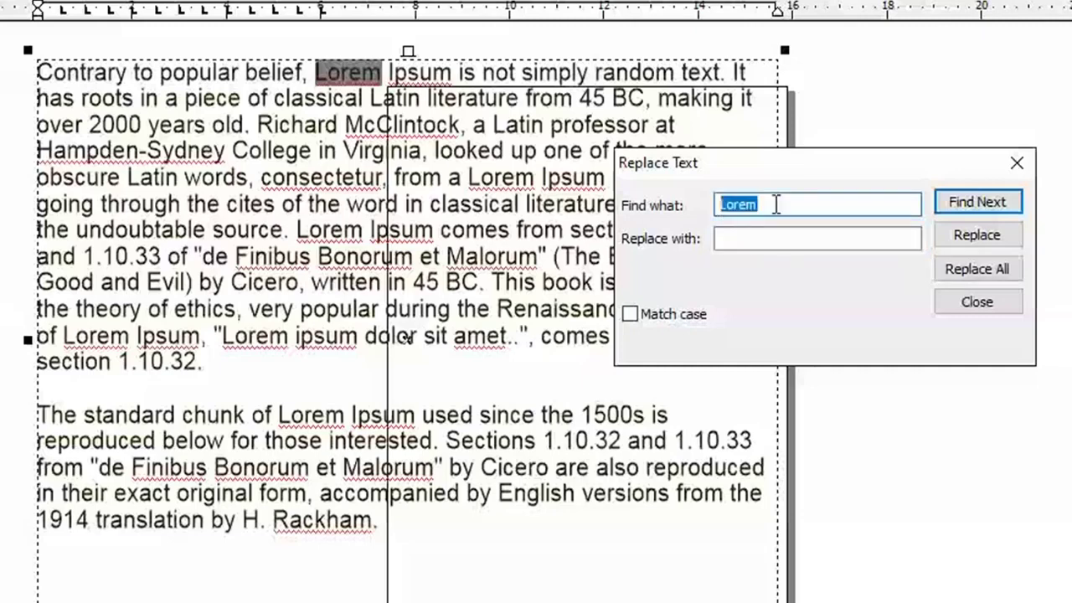
key(Tab)
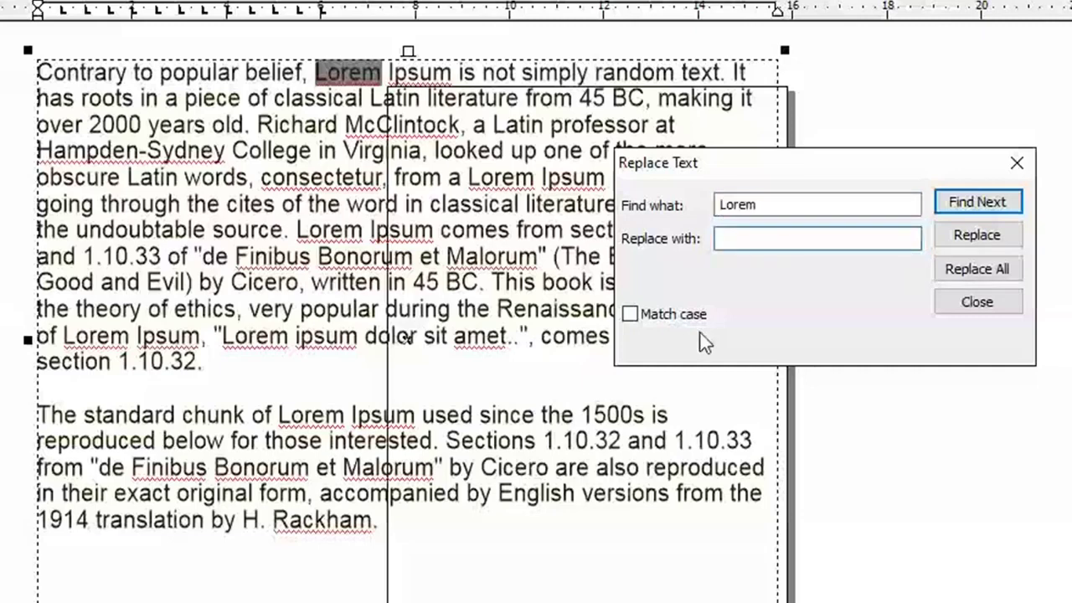
text(Lsah)
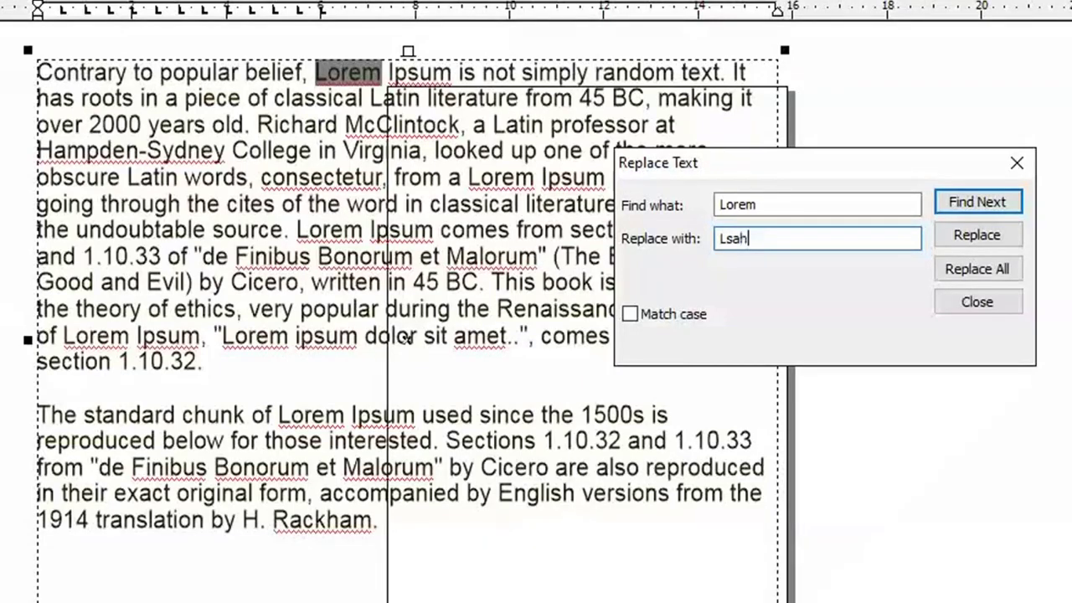
key(BackSpace)
key(BackSpace)
key(BackSpace)
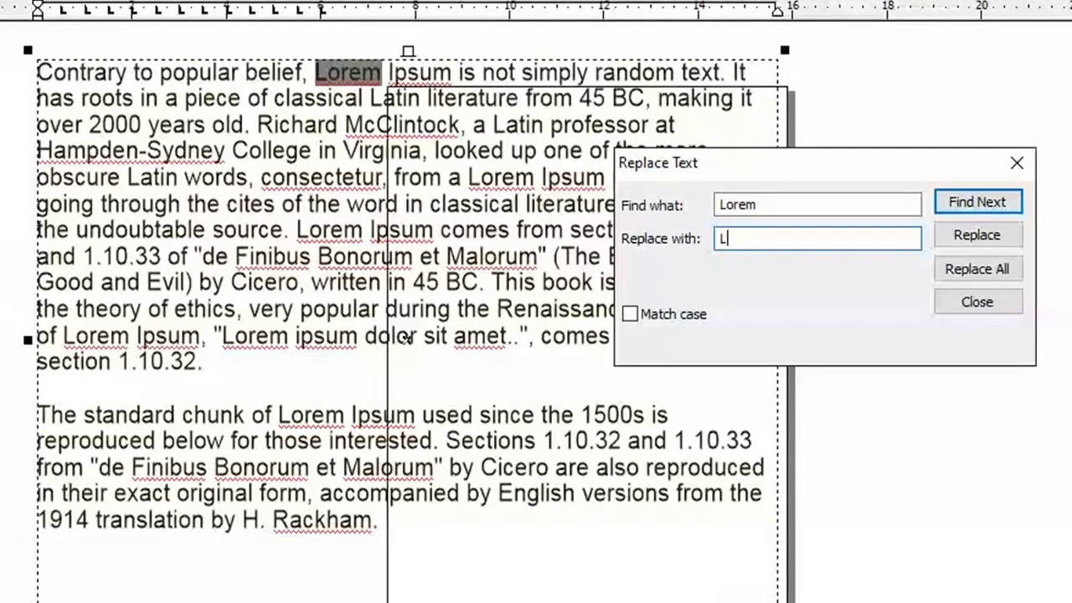
text(ahore)
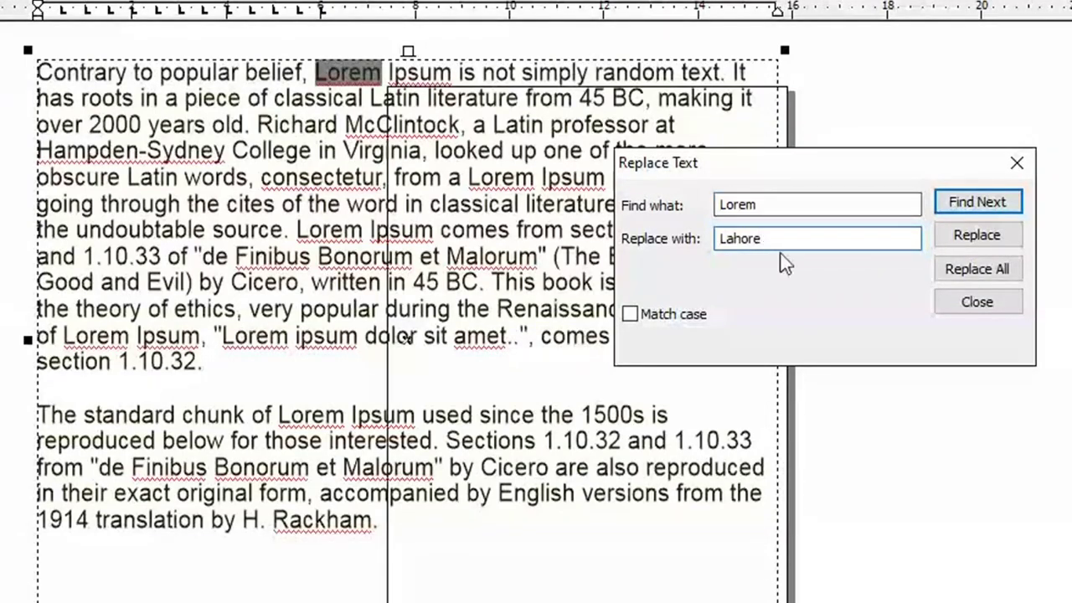
Replace all occurrences of "Lorem" with "Lahore" in the paragraph text, continuing the search from the beginning of the text
click(980, 235)
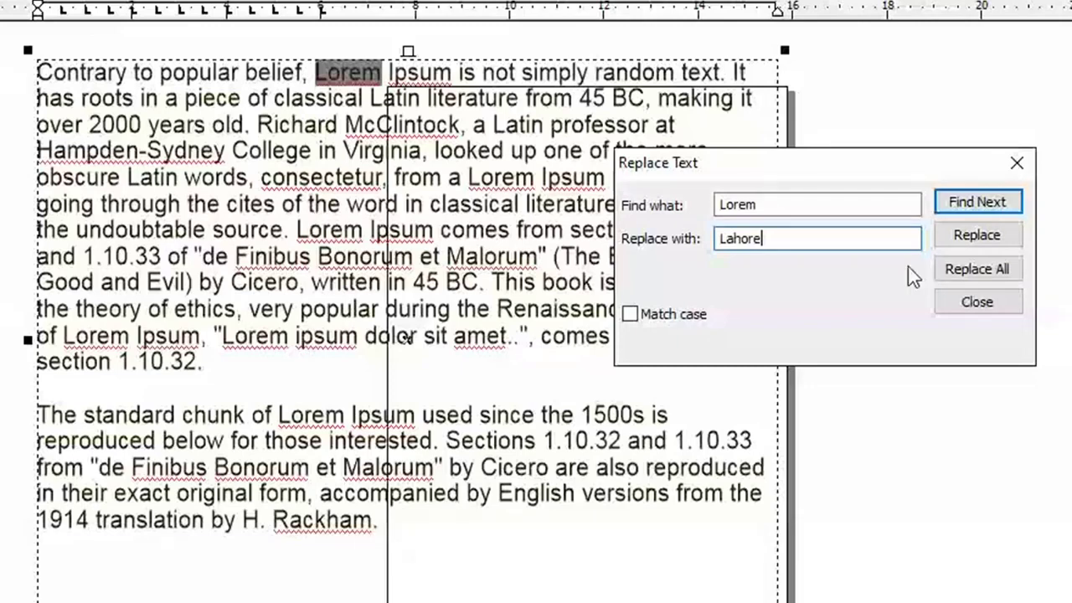
click(977, 269)
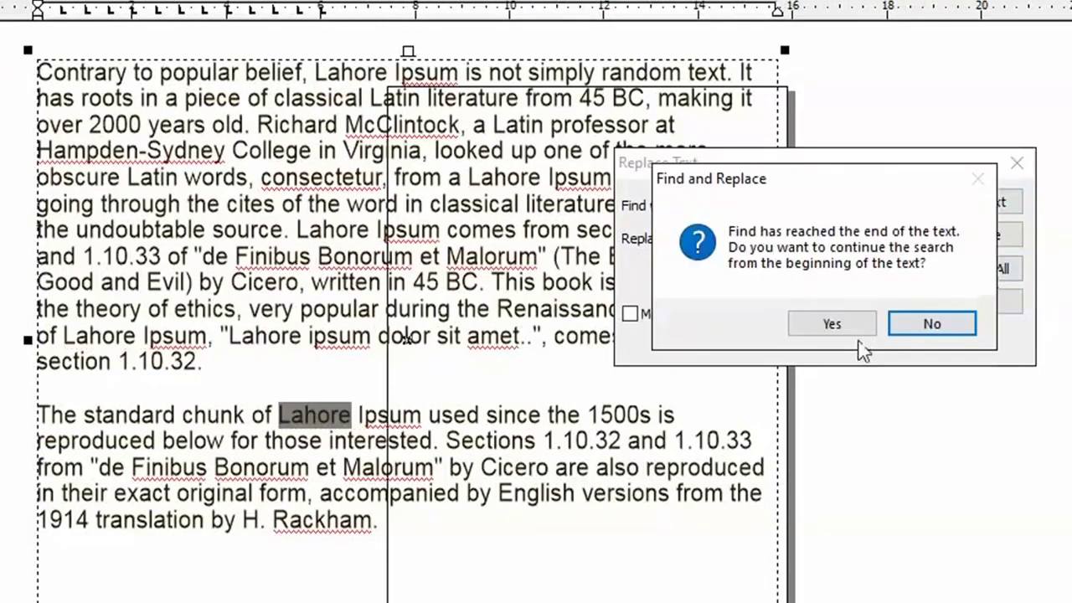
click(858, 328)
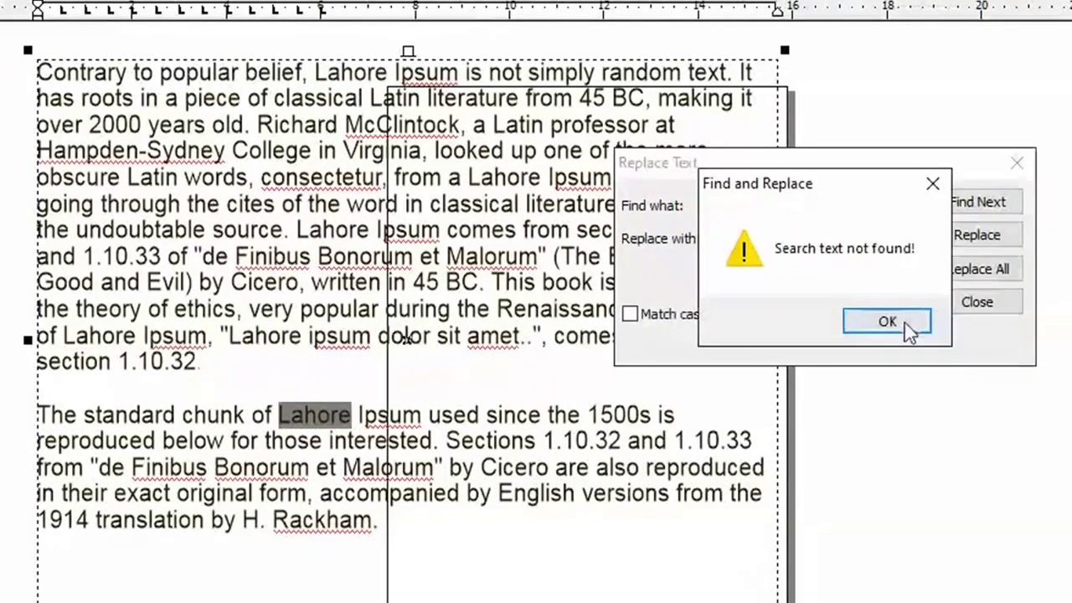
click(887, 323)
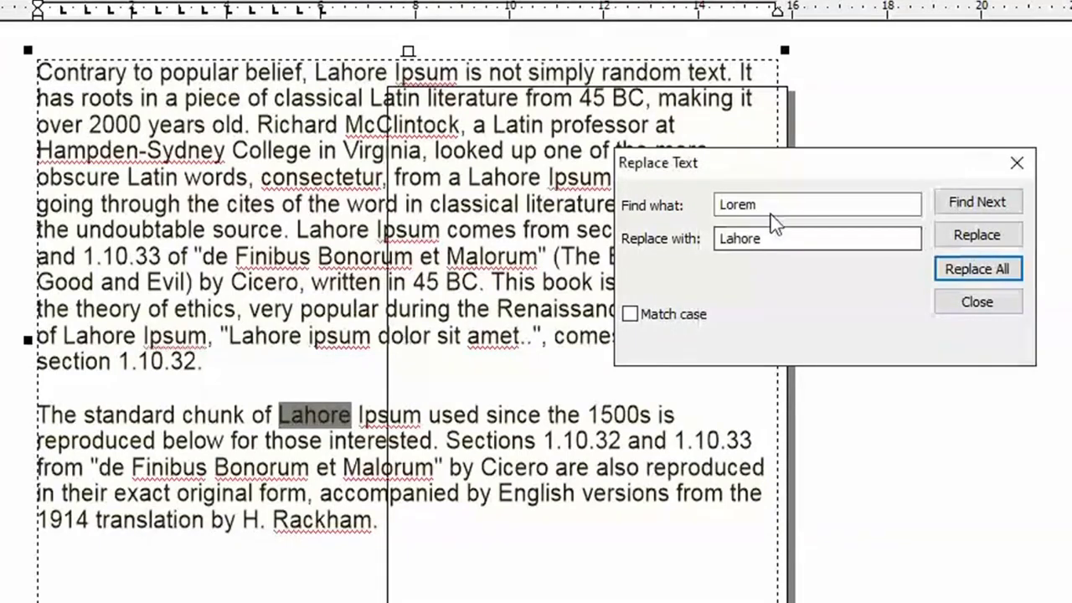
Check the replaced "Lahore" words throughout both paragraphs by highlighting them, and close the Replace Text dialog
click(796, 208)
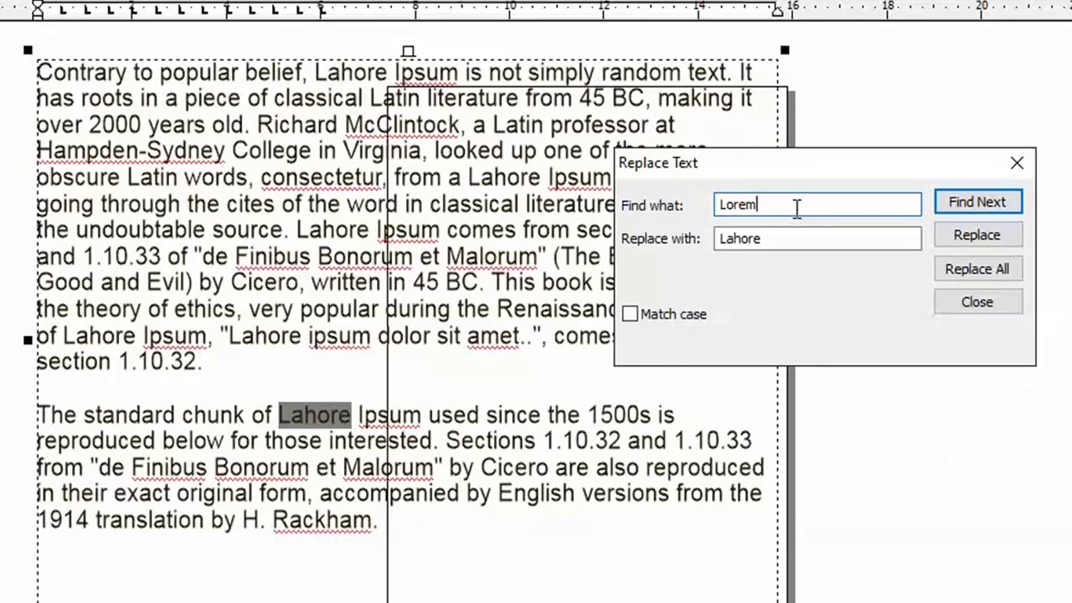
double_click(319, 72)
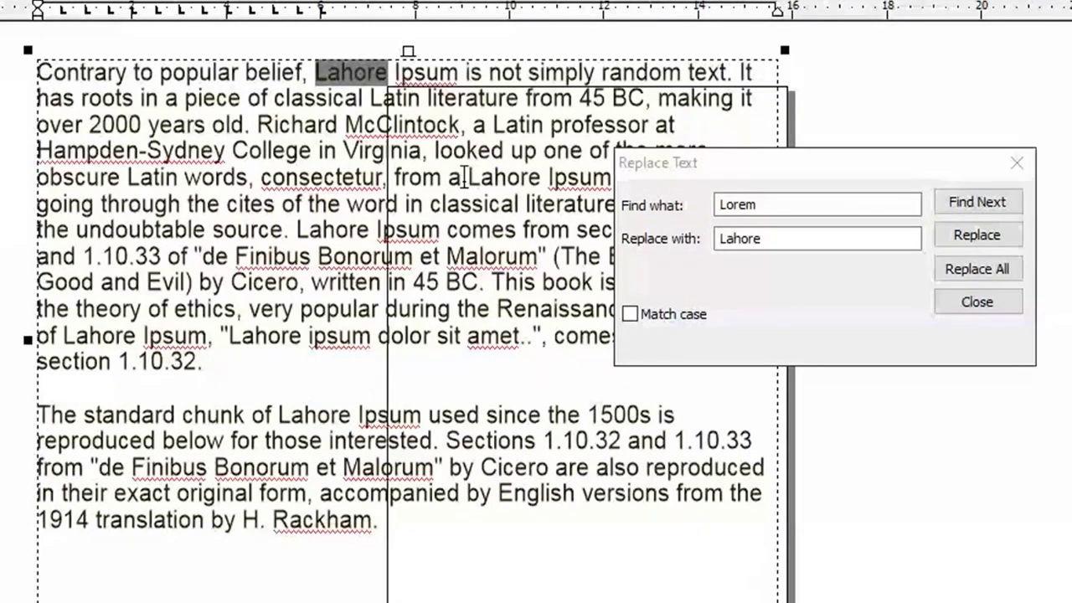
drag(466, 178, 536, 183)
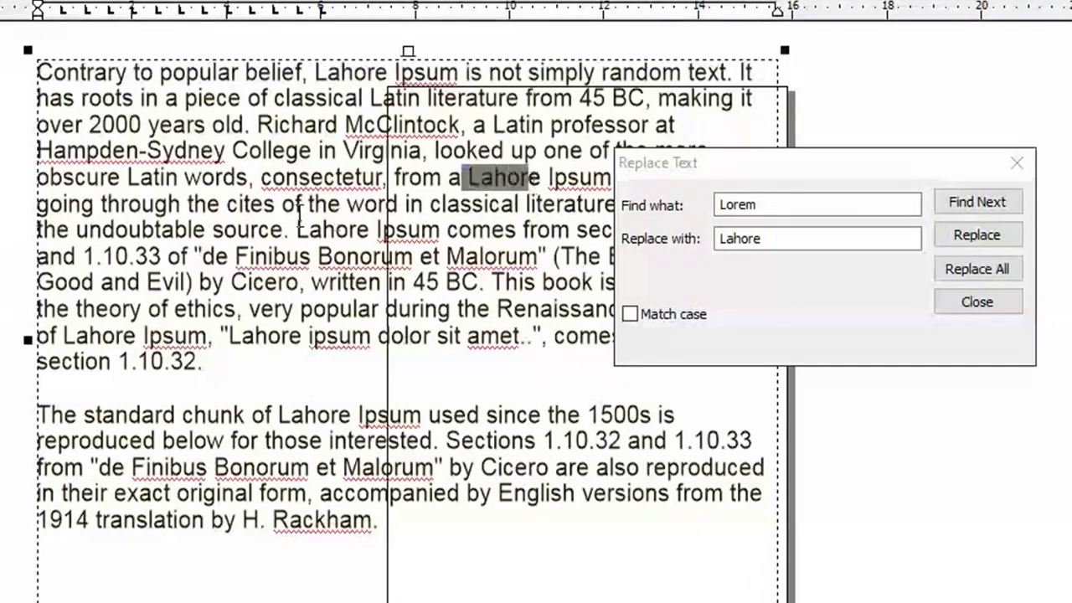
drag(298, 230, 369, 231)
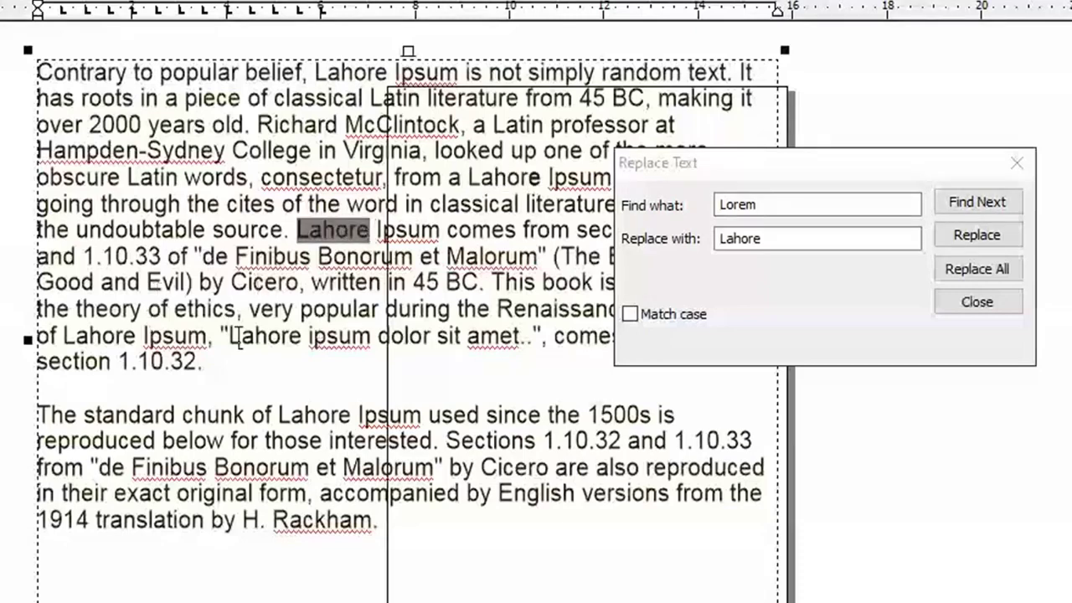
drag(229, 336, 326, 347)
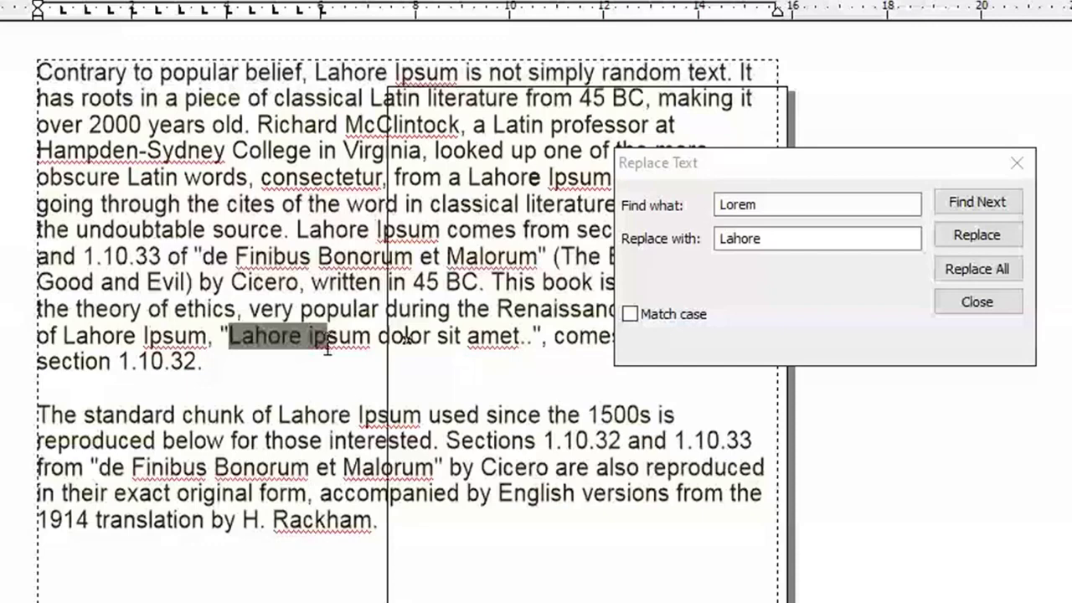
drag(278, 415, 351, 418)
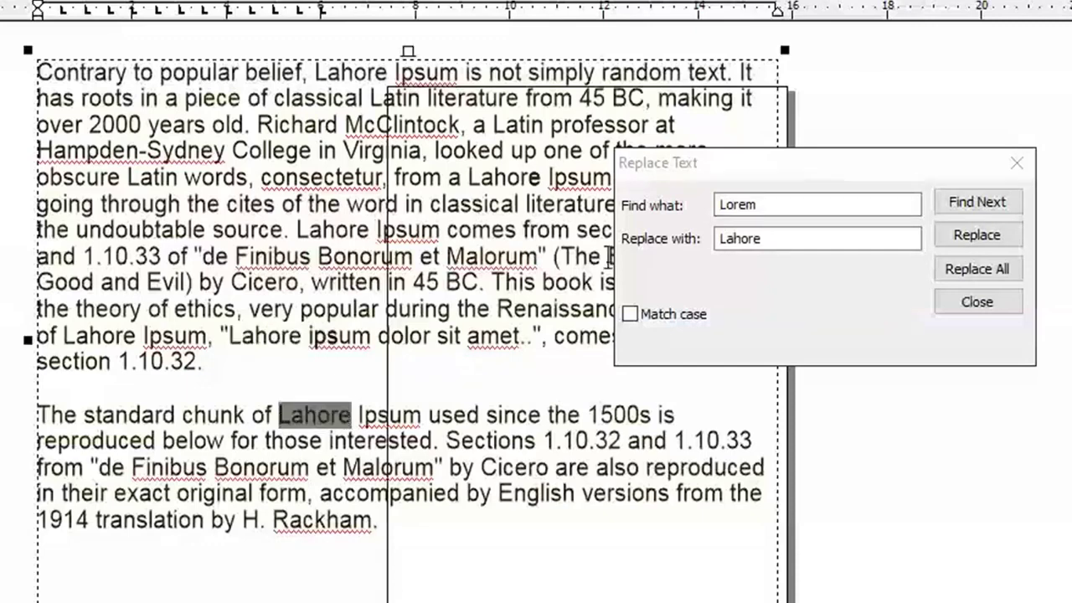
click(743, 241)
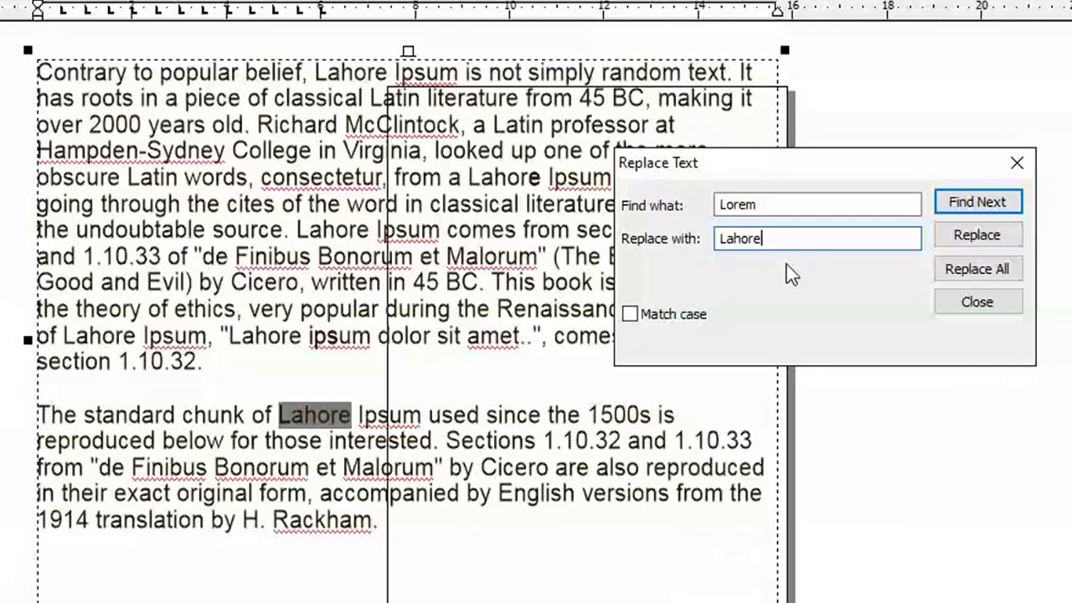
key(Escape)
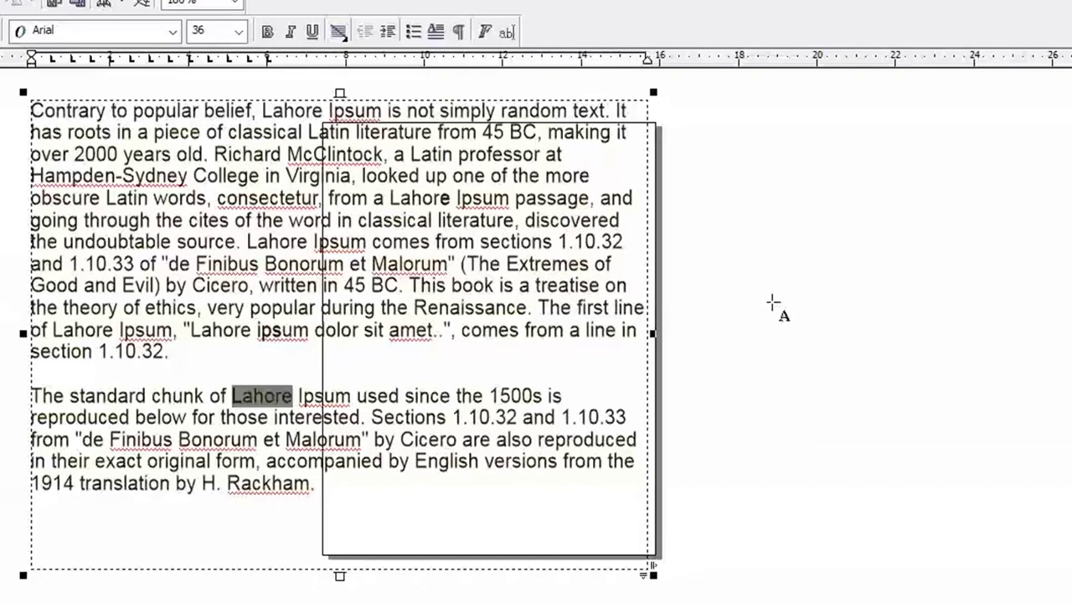
Add the misspelled artistic text "adress" in the empty area beside the page and have it autocorrected to "Address"
click(772, 303)
text(adress)
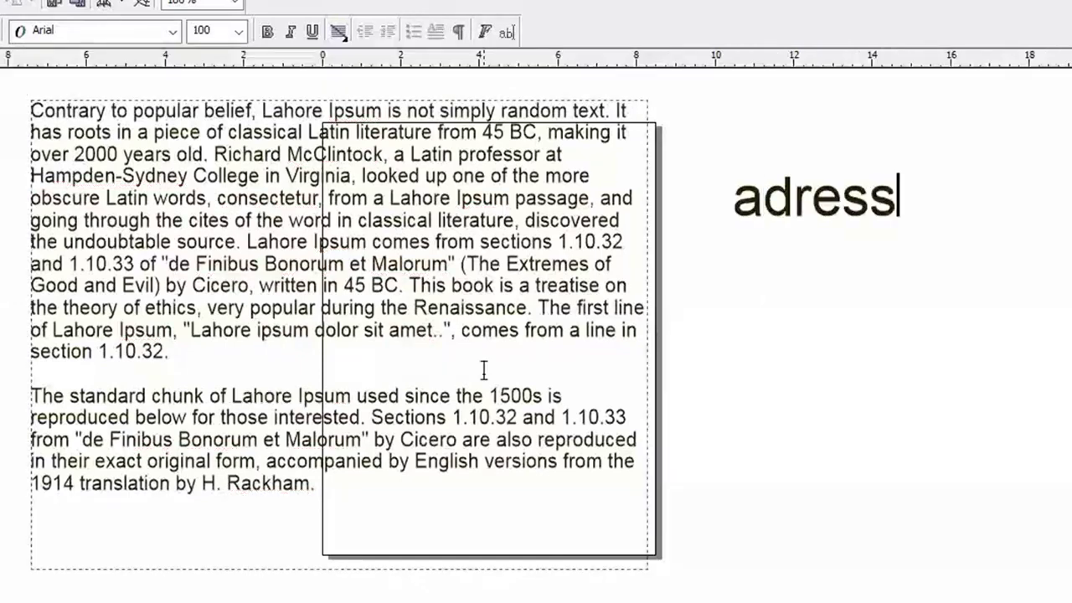
key(Escape)
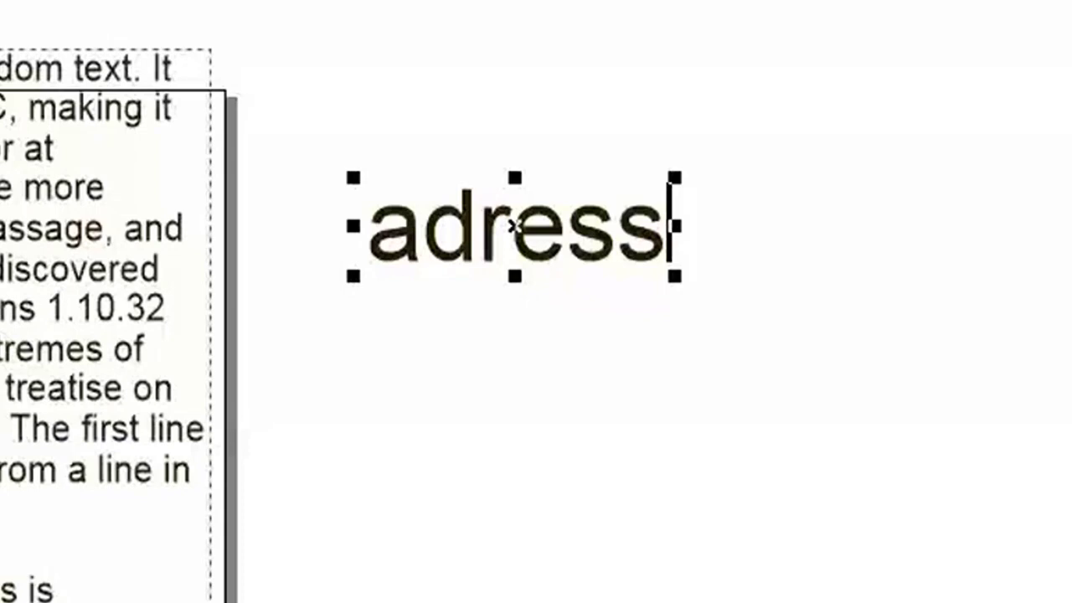
key(Escape)
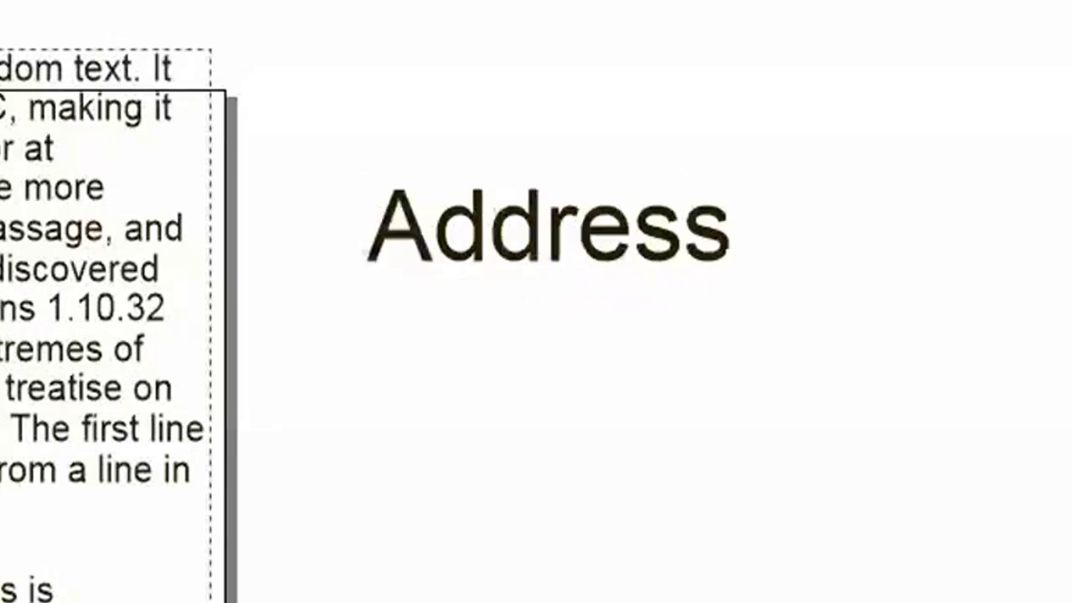
click(732, 230)
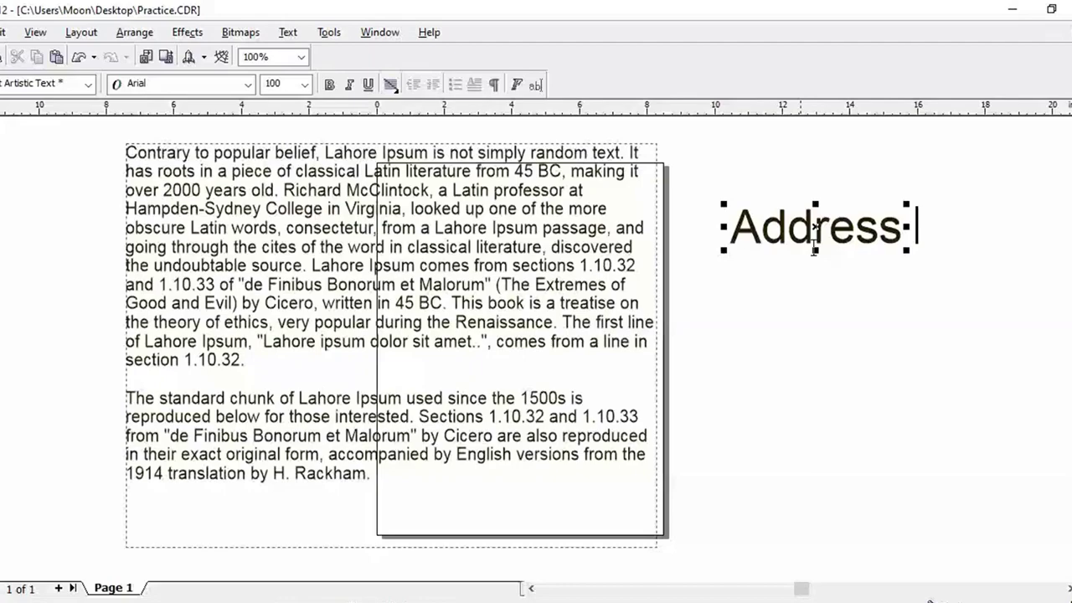
Open the QuickCorrect options from the writing tools and move the dialog aside to keep the "Address" text in view
click(285, 32)
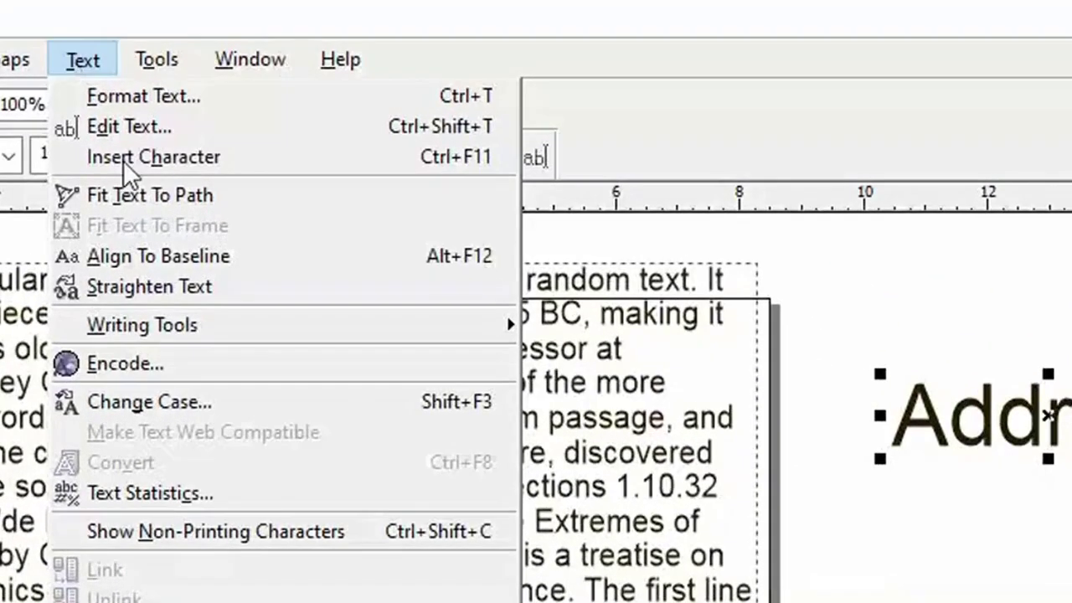
mouse_move(471, 184)
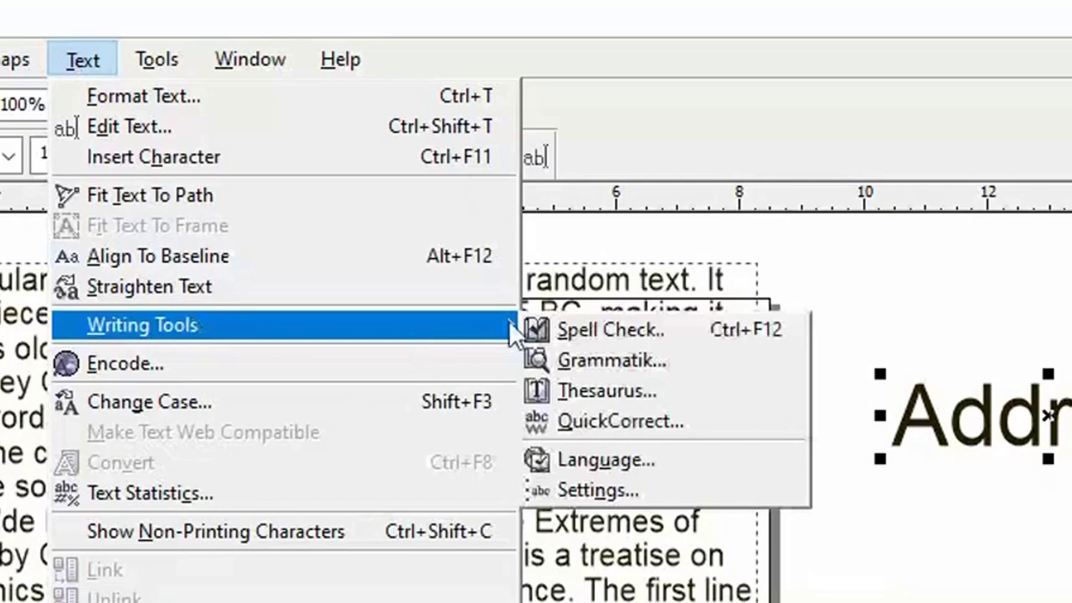
click(635, 422)
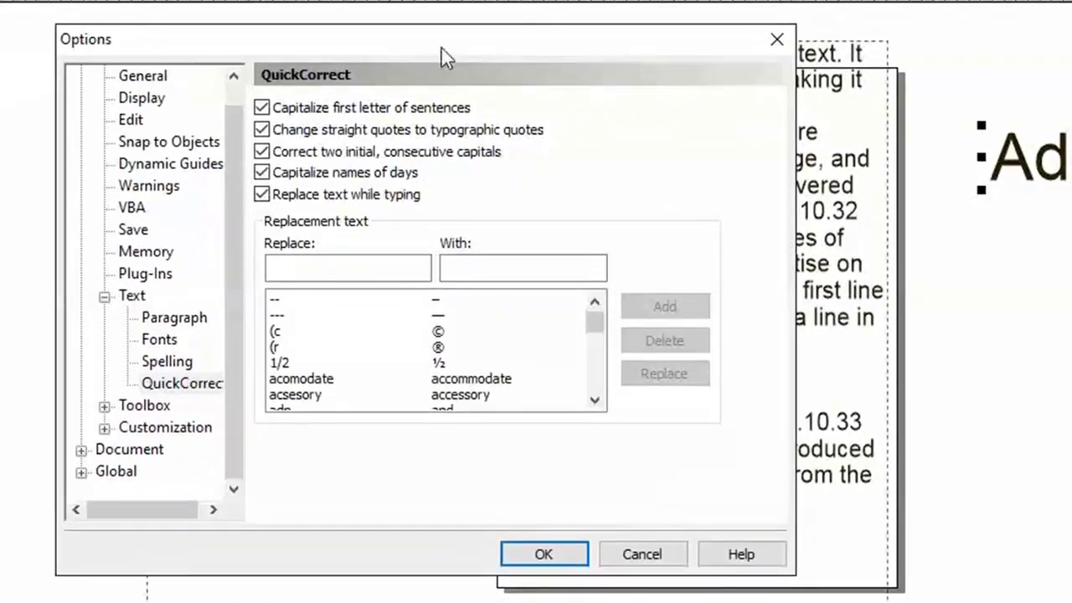
drag(441, 48, 567, 38)
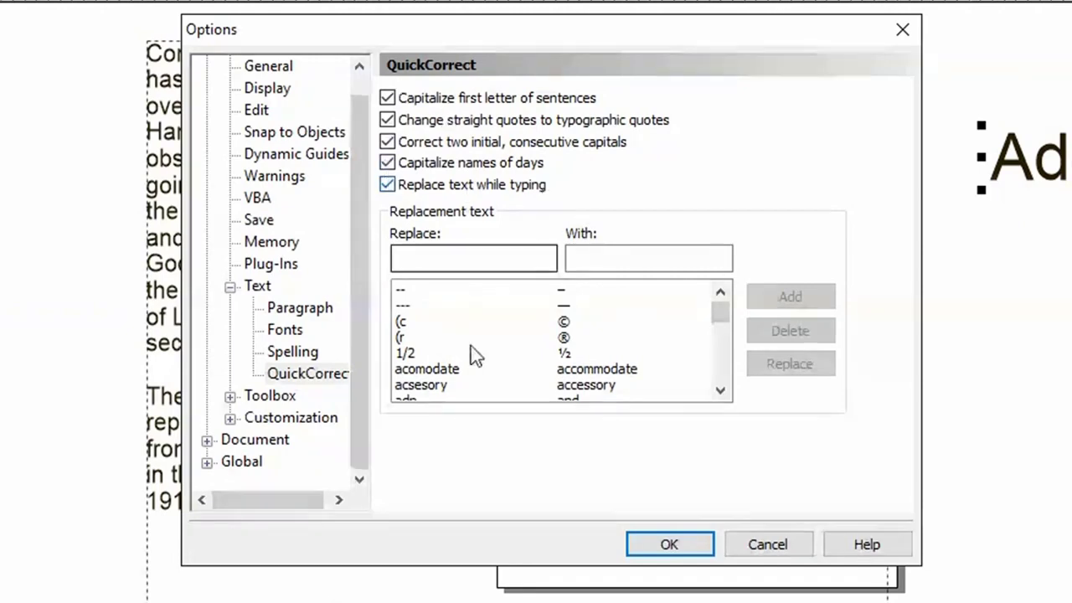
Examine the QuickCorrect replacement list, selecting the entries "--", "---", "(c", "(r", "1/2" and "adress" to view their replacements
scroll(469, 327, down, 1)
scroll(472, 318, down, 1)
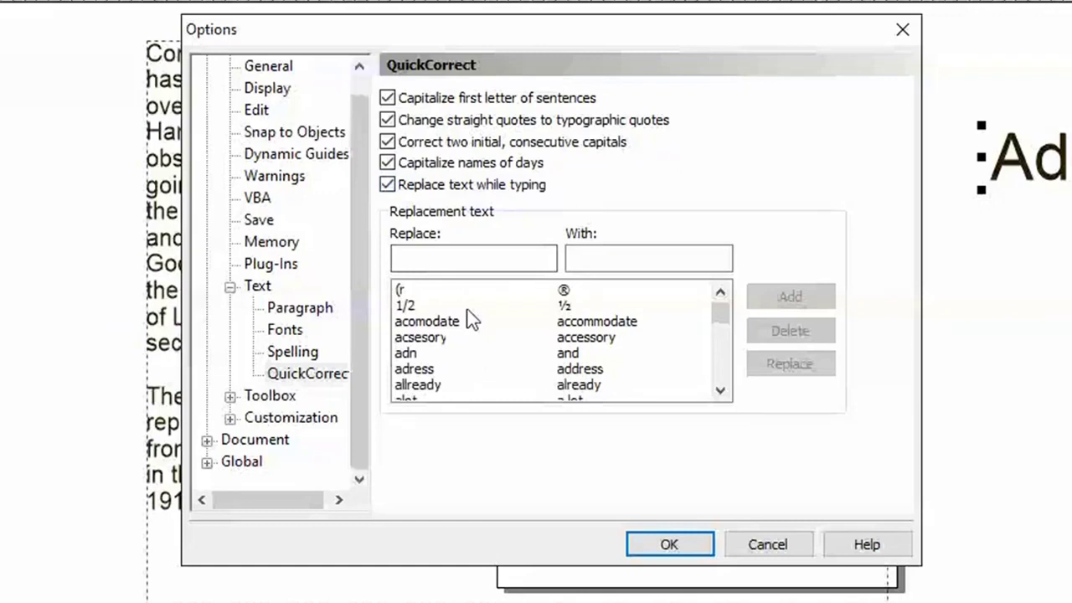
scroll(460, 318, up, 1)
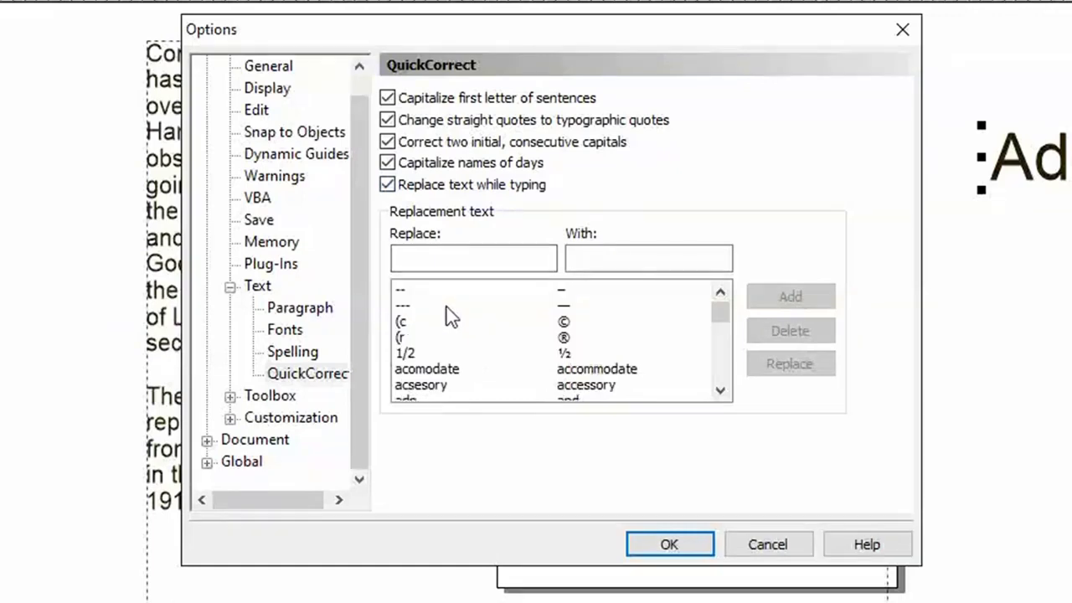
click(405, 289)
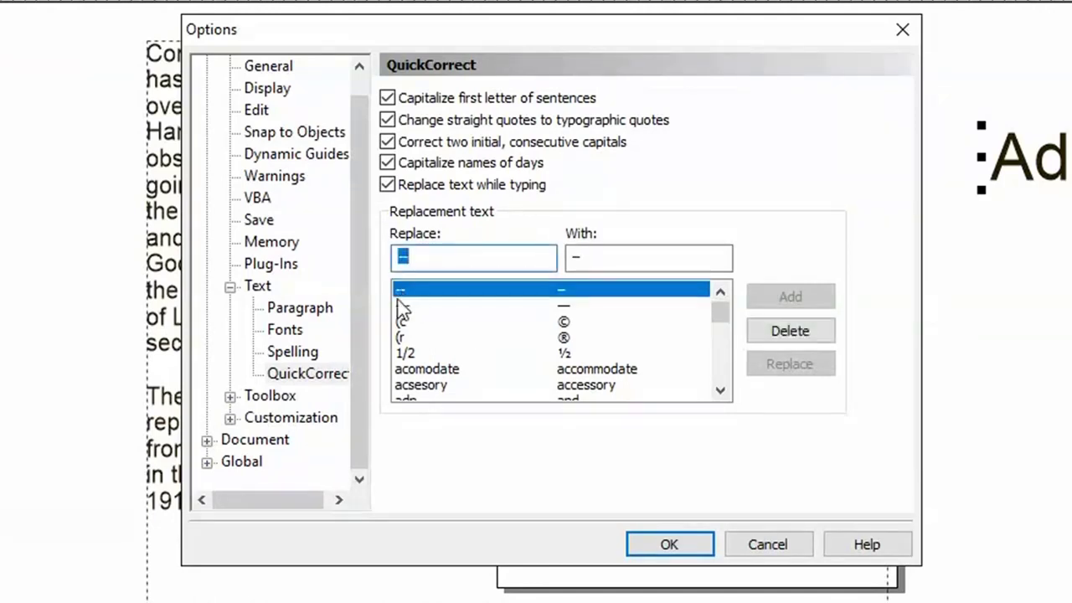
click(399, 306)
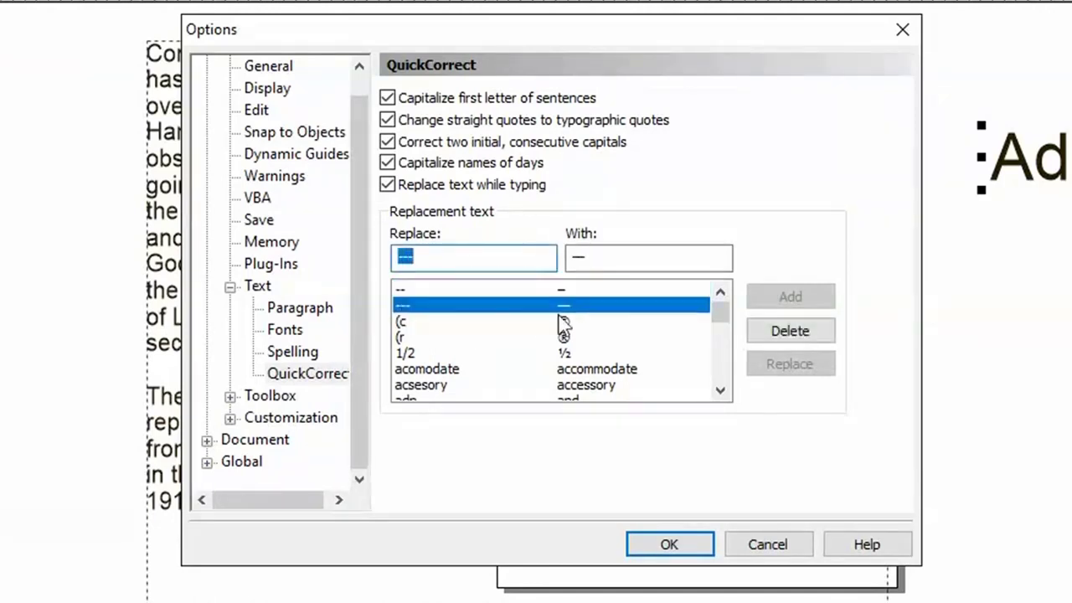
click(404, 322)
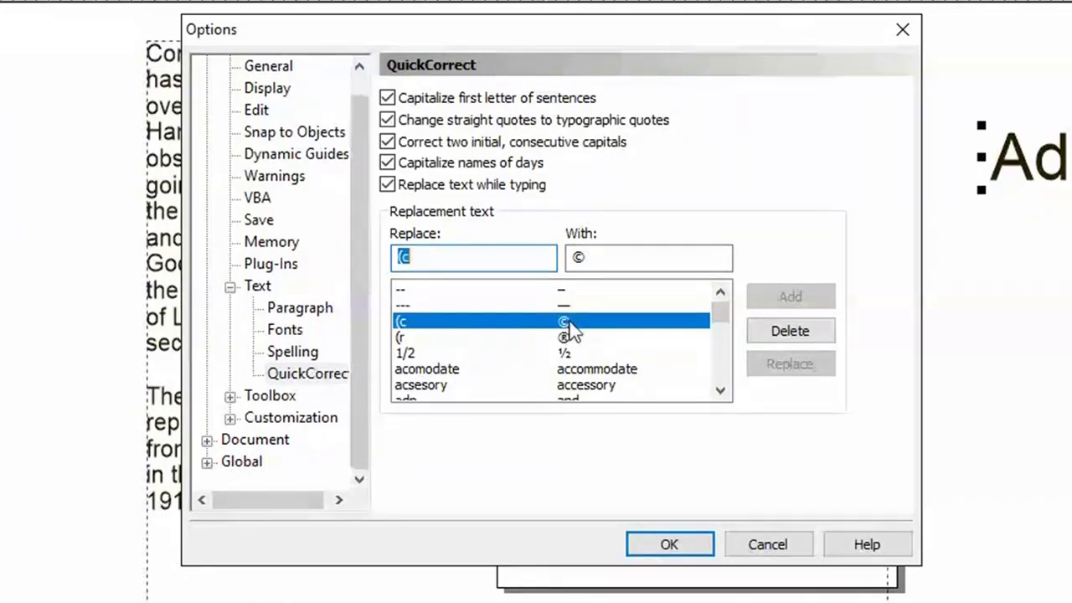
click(401, 337)
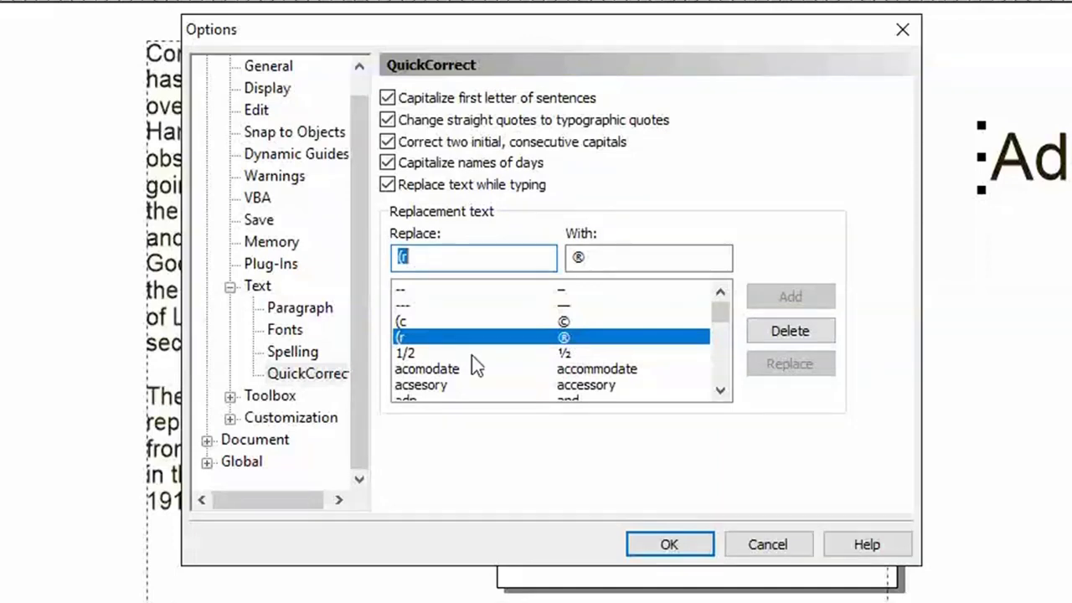
click(567, 356)
scroll(442, 334, down, 2)
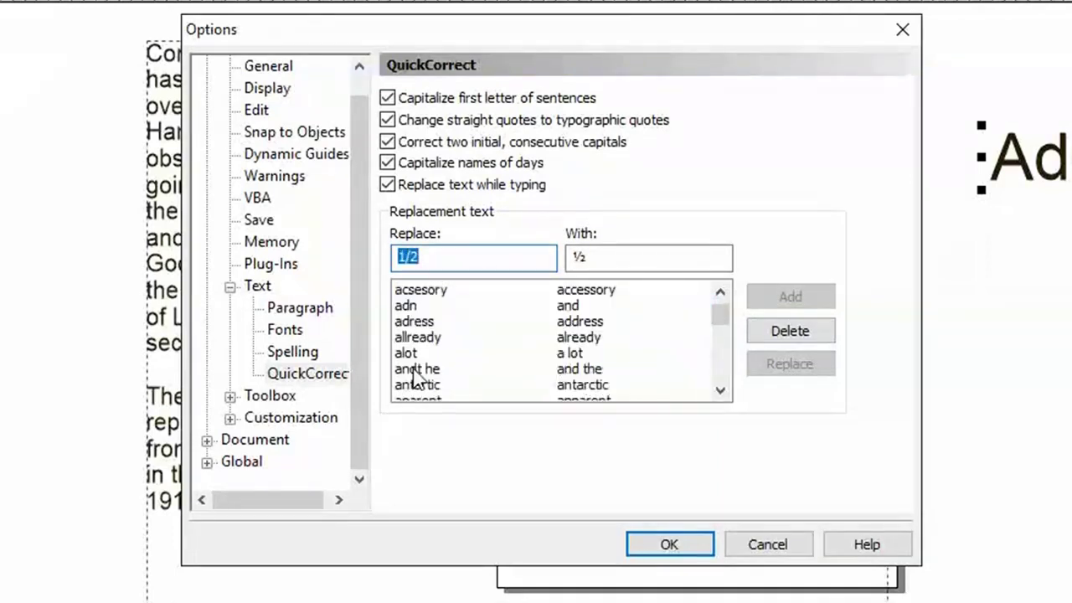
click(427, 322)
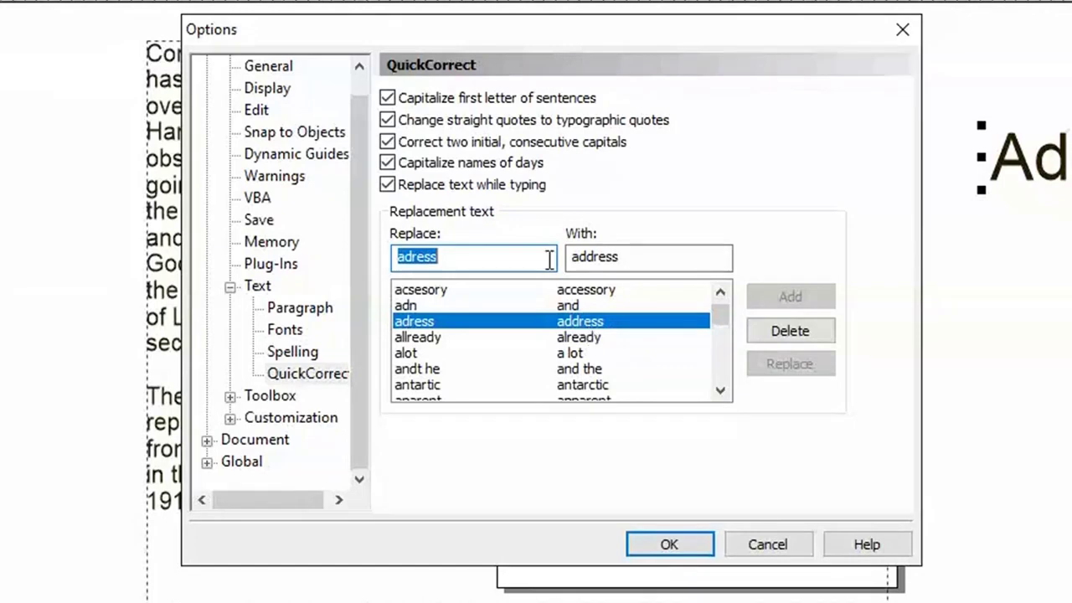
Cancel the QuickCorrect options and start a new artistic text with "(" below the "Address" text
scroll(540, 351, up, 1)
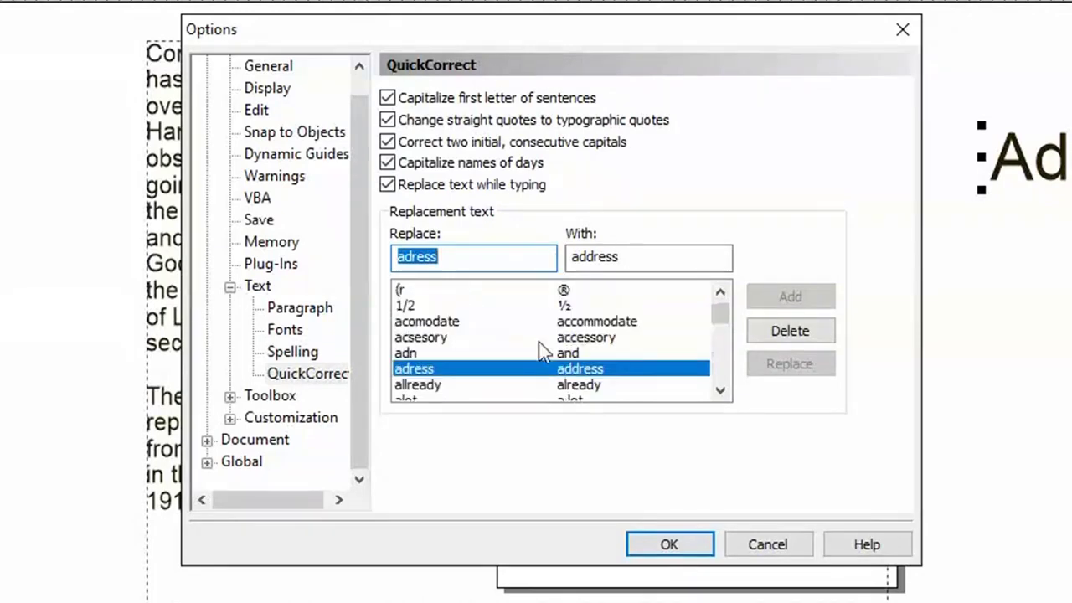
click(771, 544)
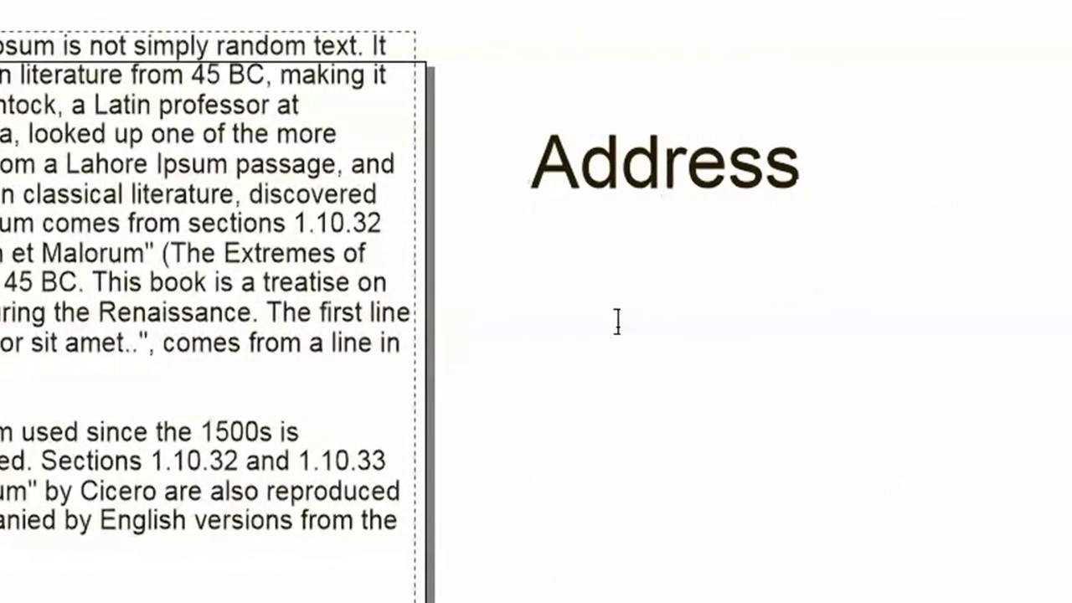
click(617, 321)
key(ctrl+shift+period)
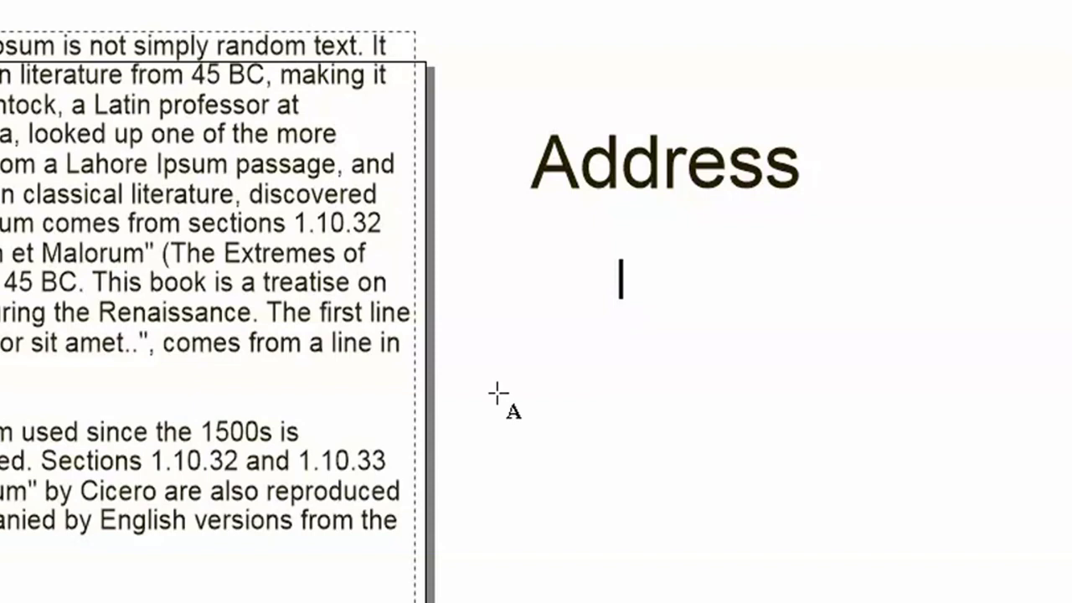
key(ctrl+shift+comma)
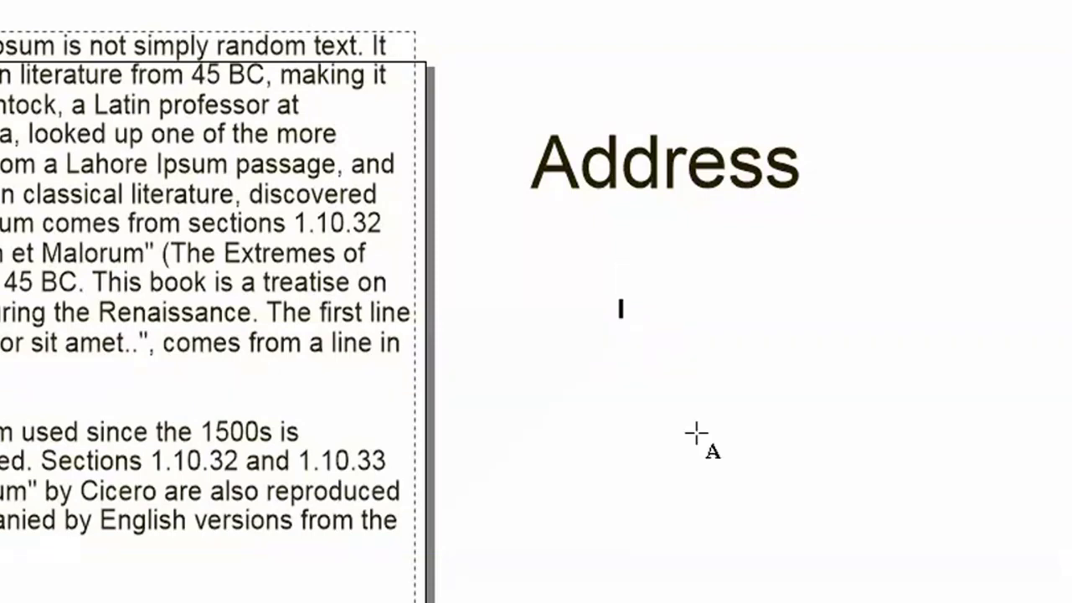
text(()
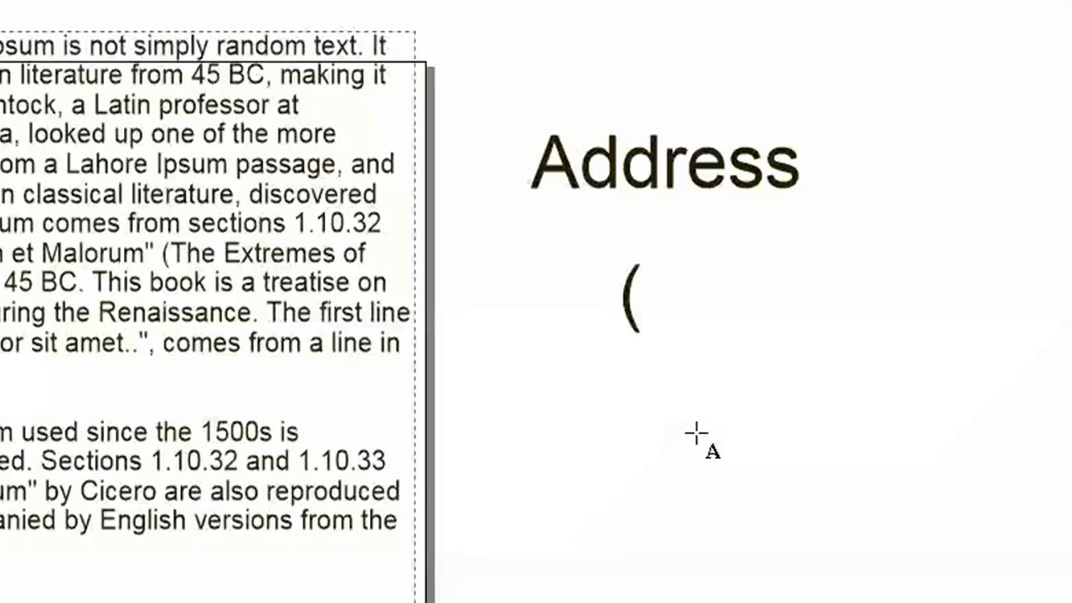
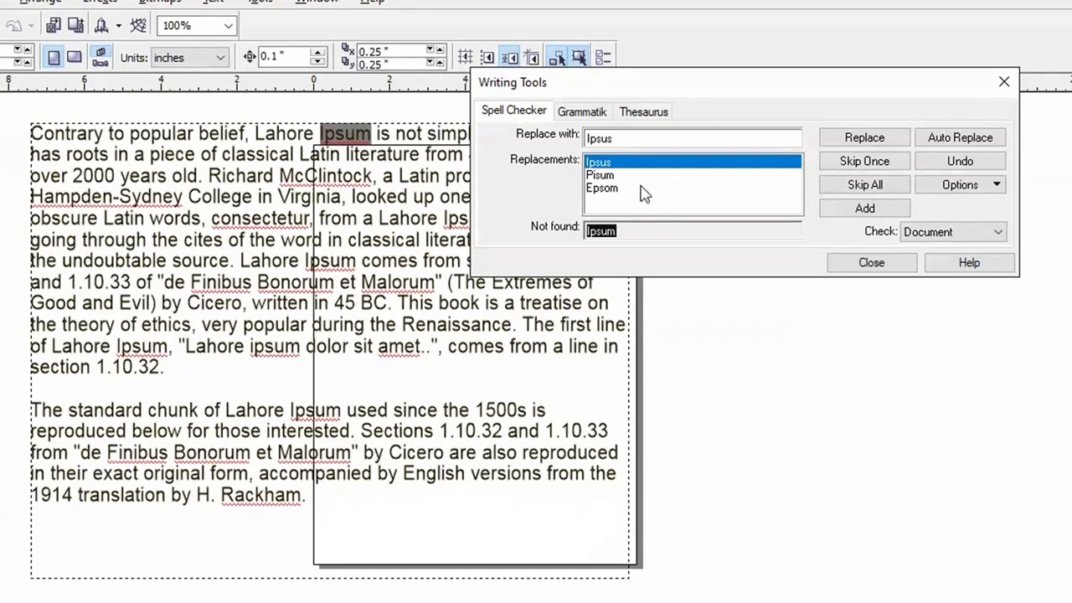
Browse the suggestions "Pisum", "Ipsus" and "Epsom" for the first flagged "Ipsum", and replace the word with the custom spelling "Sum"
click(608, 174)
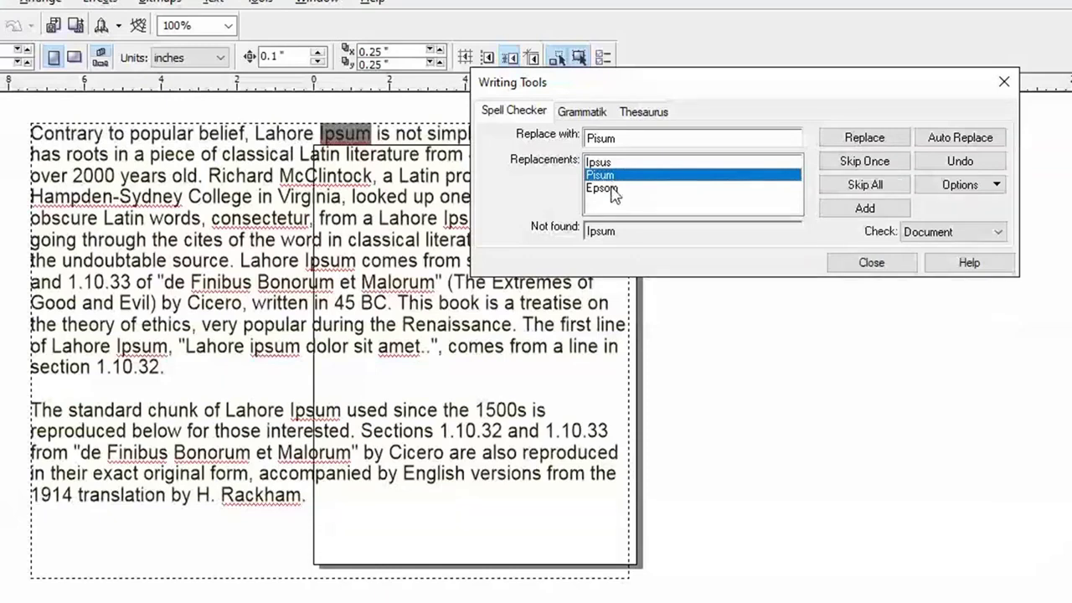
key(Up)
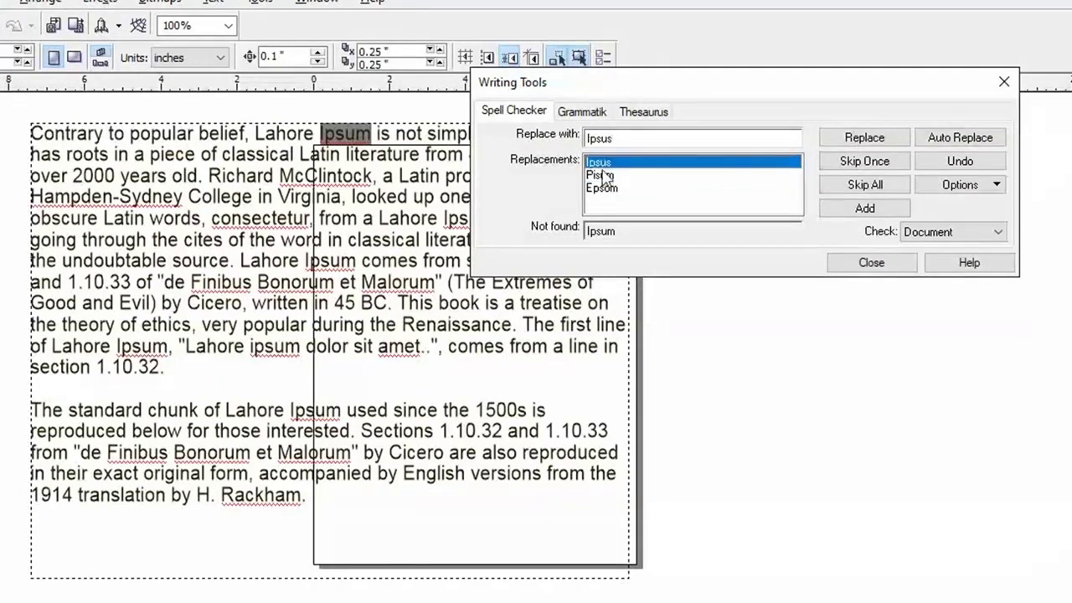
key(Down)
key(Down)
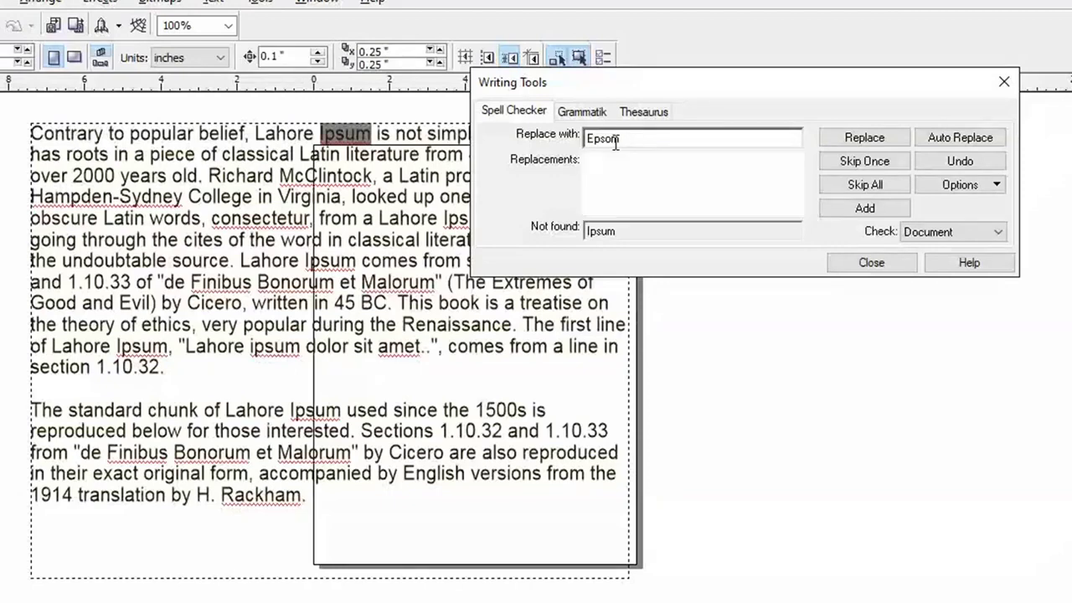
double_click(596, 141)
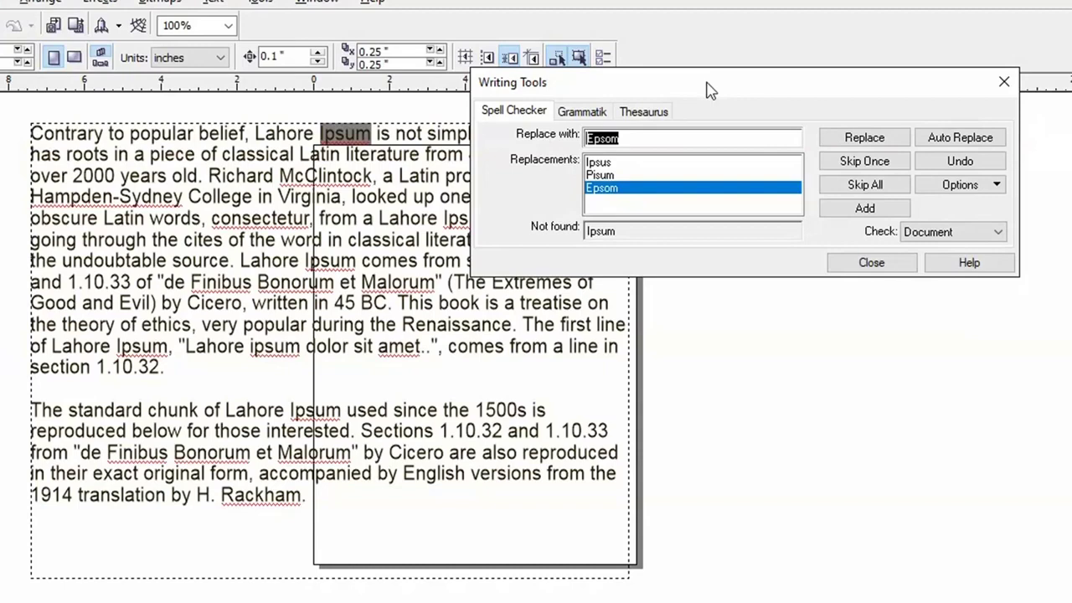
text(Sum)
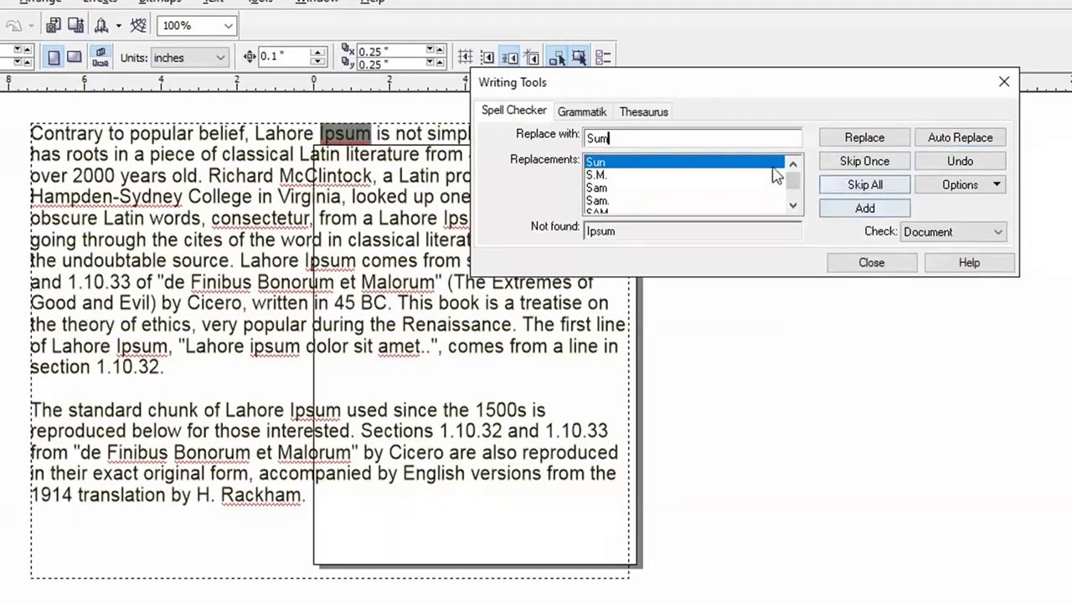
click(866, 137)
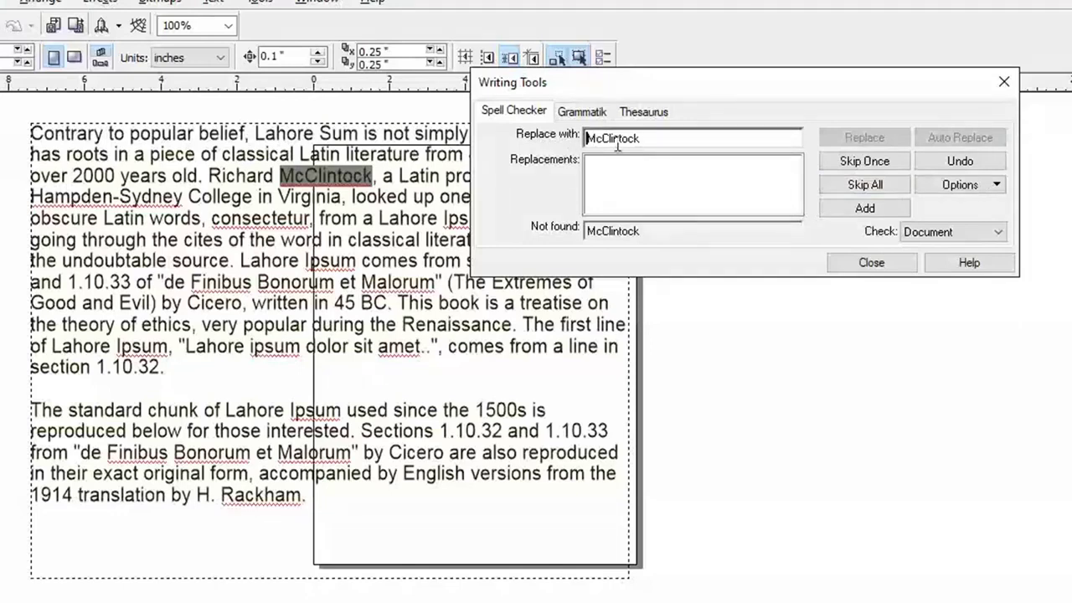
Skip the flagged surname once in the spell check, and skip all occurrences of "Hampden"
double_click(633, 235)
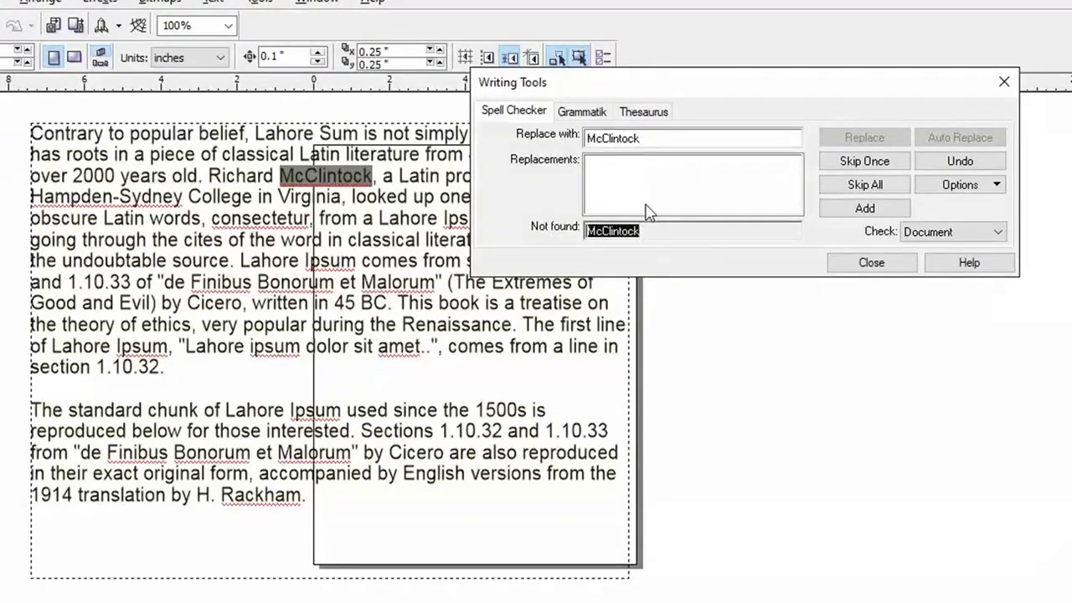
click(866, 162)
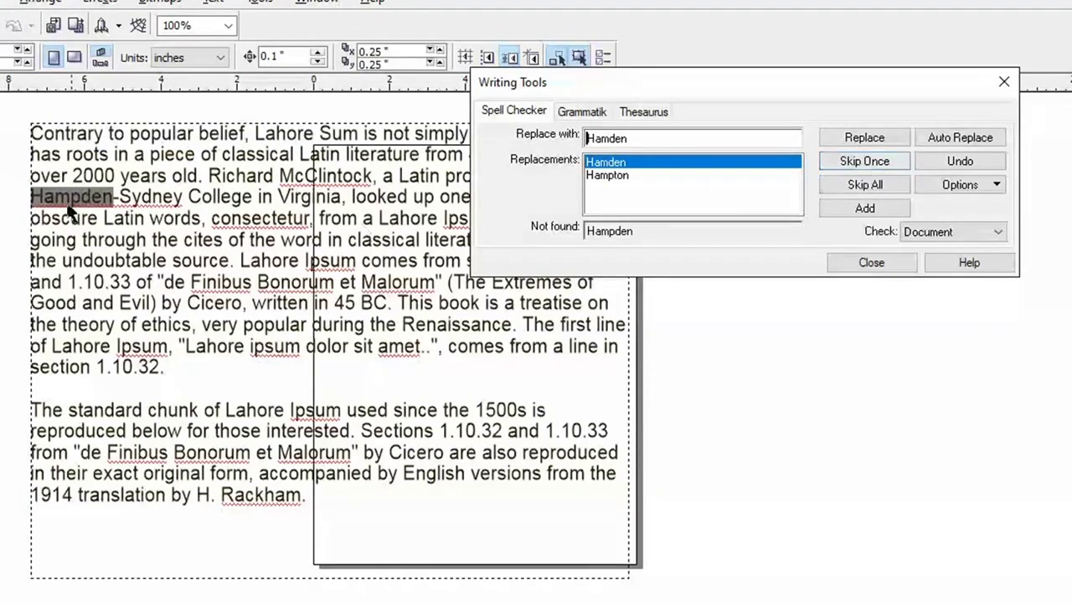
double_click(603, 231)
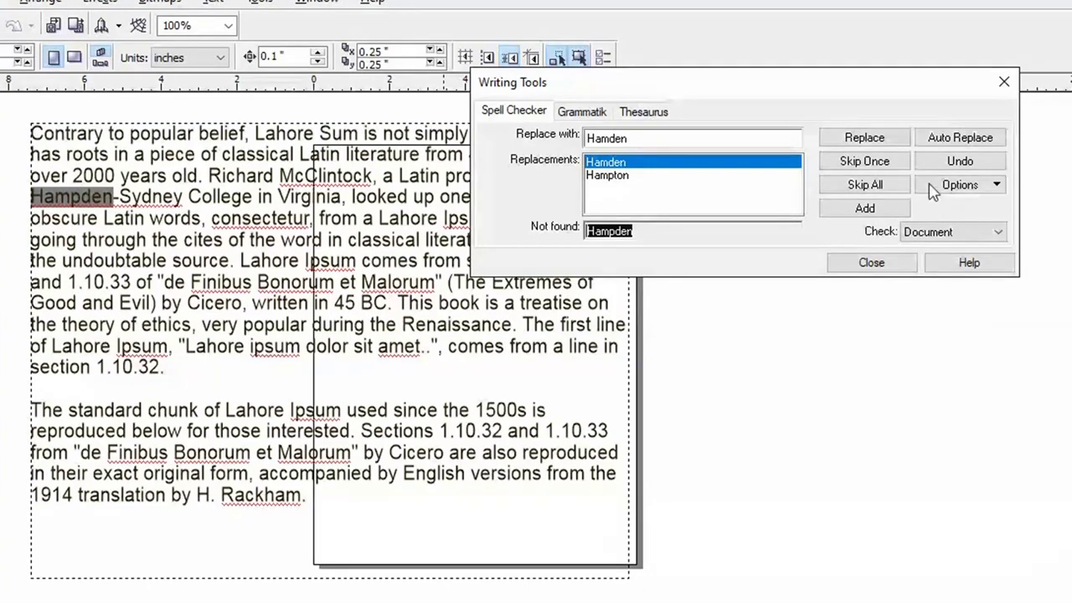
click(865, 184)
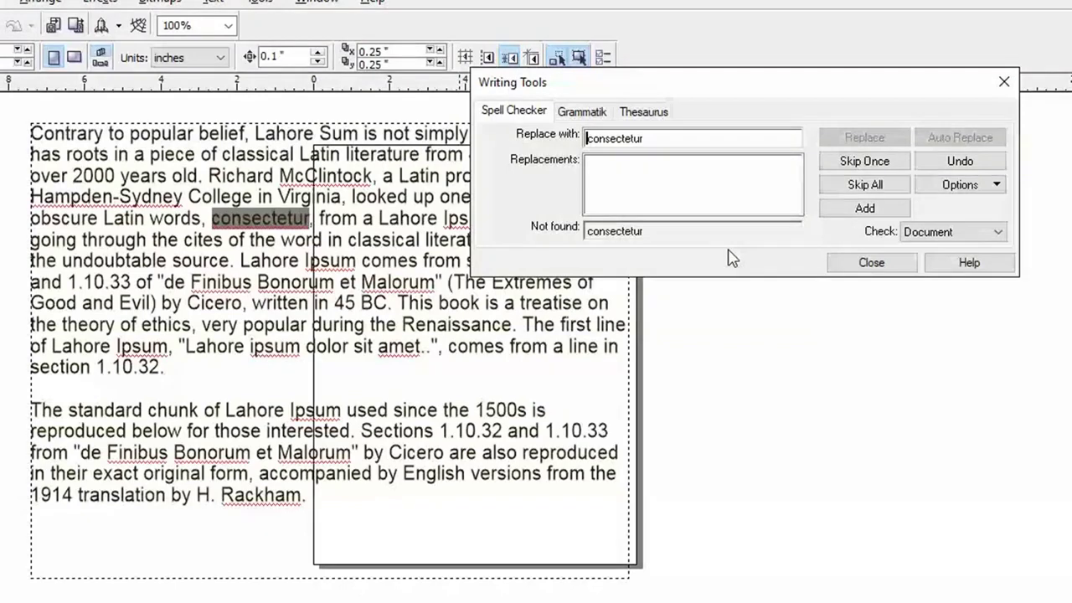
Skip the flagged words "consectetur" and "Finibus" once each in the spell check, leaving their spelling as it is
double_click(614, 231)
click(654, 141)
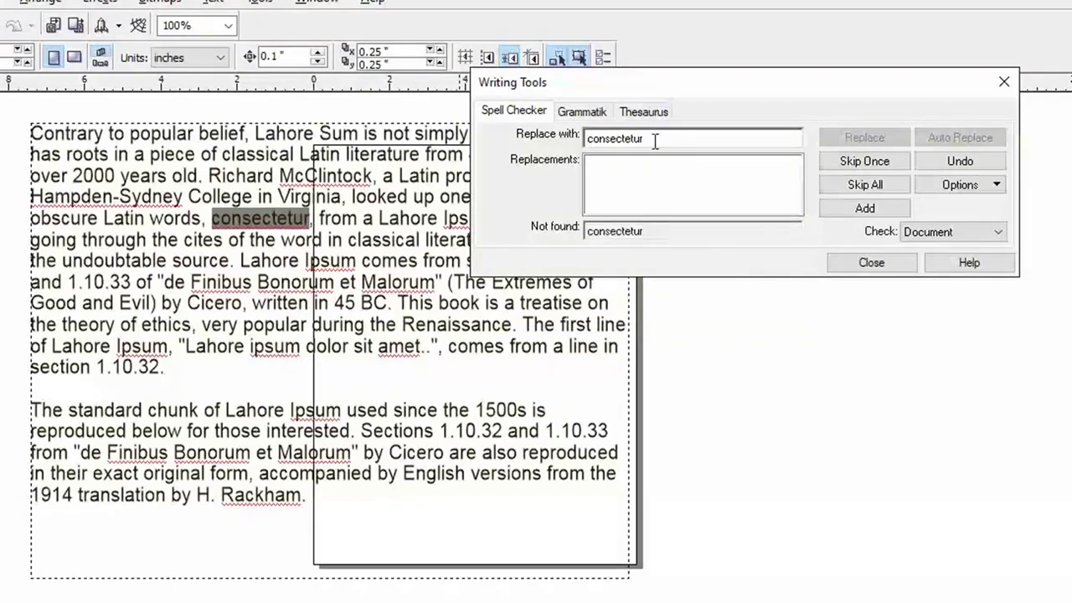
double_click(597, 140)
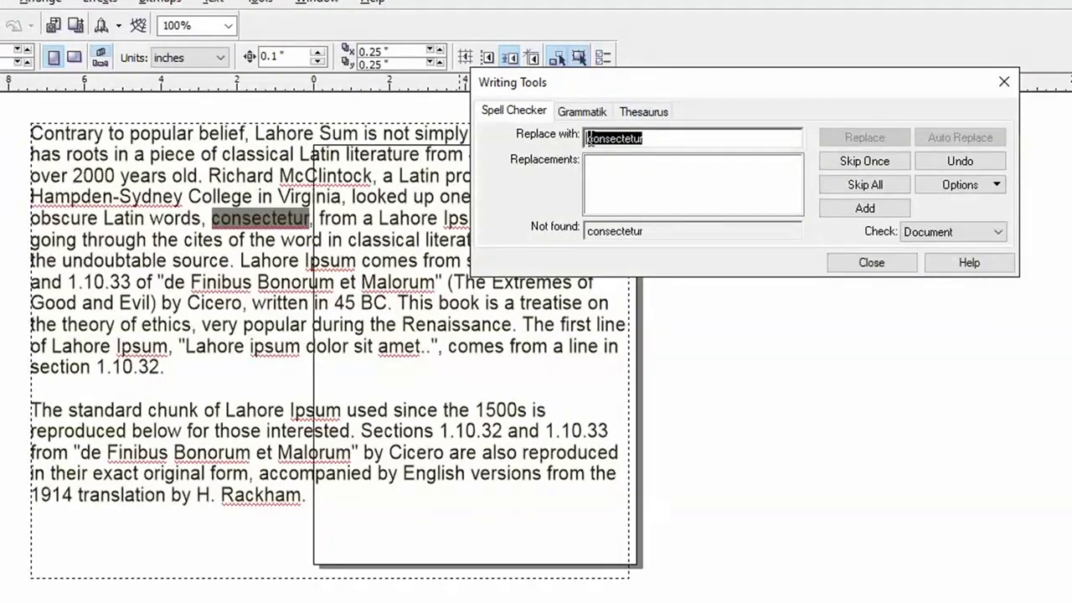
click(865, 160)
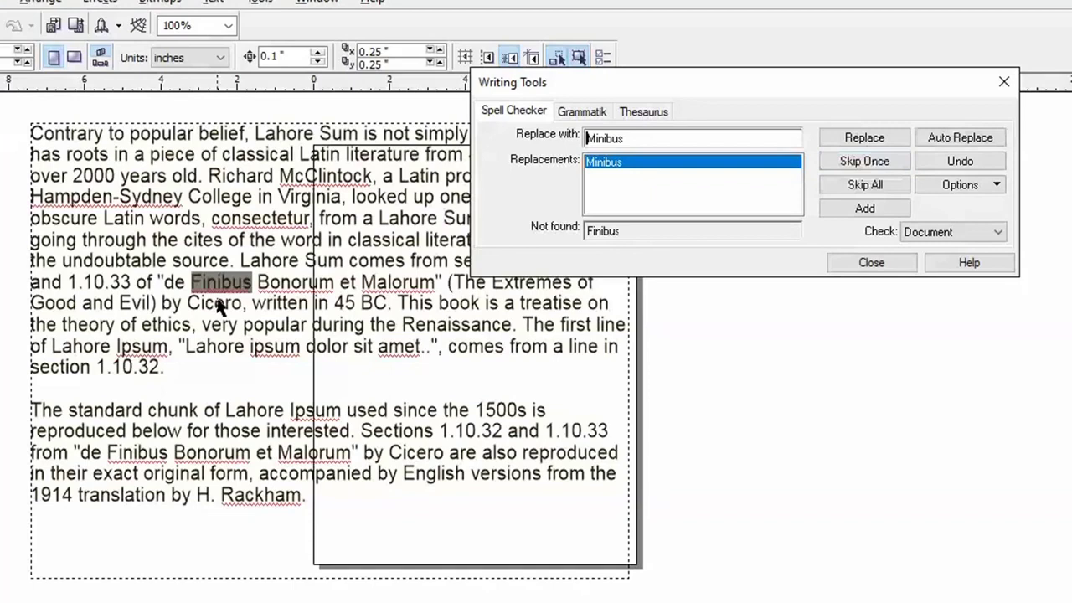
double_click(603, 230)
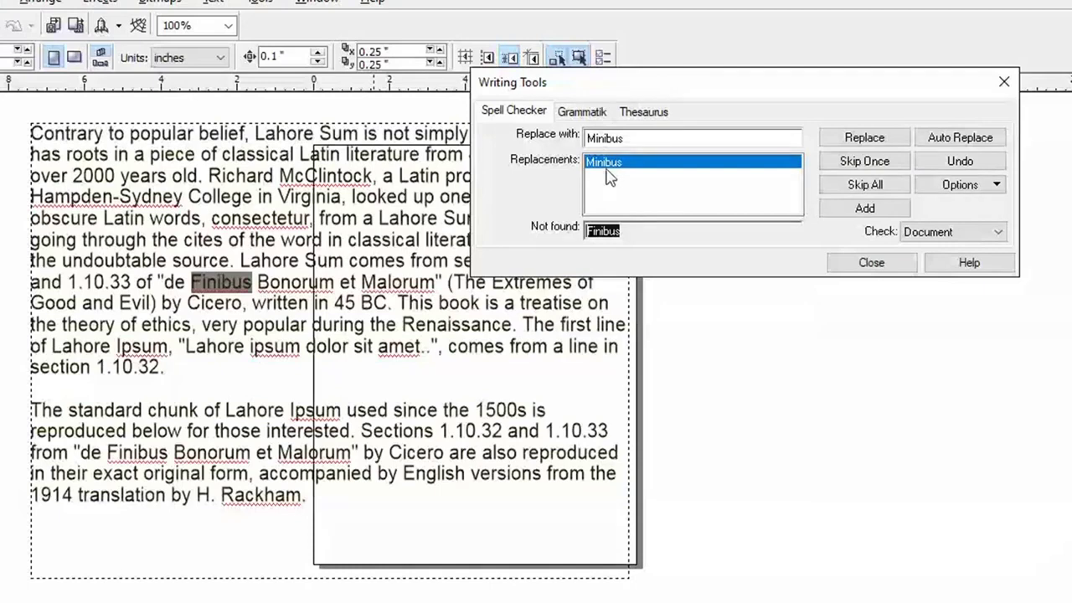
click(882, 163)
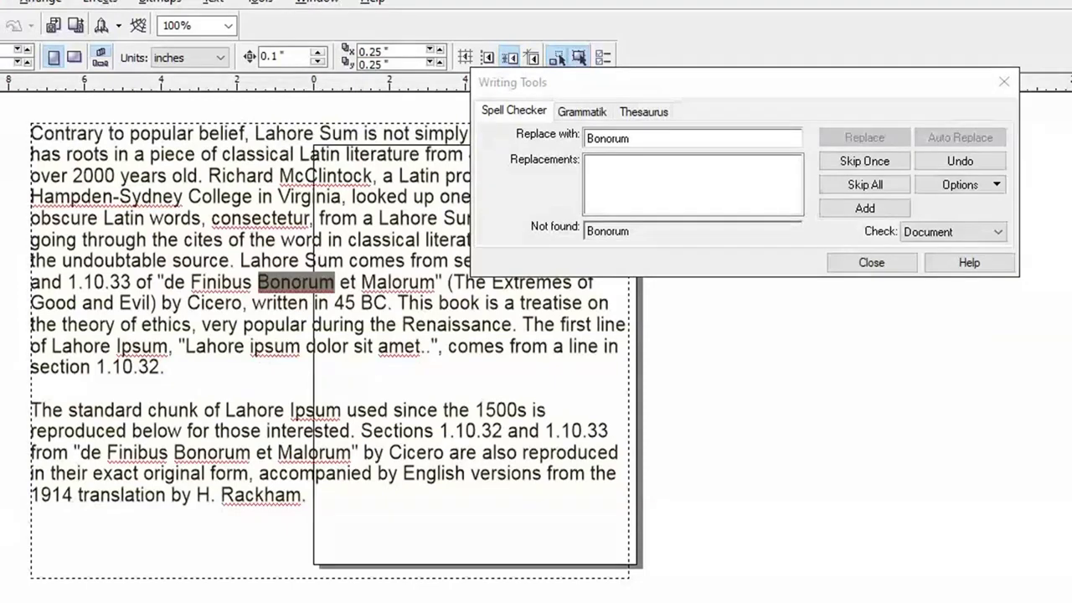
Switch to the Grammatik check, read its Number Style note on "2000" with the dialog moved aside, and close the writing tools
click(581, 112)
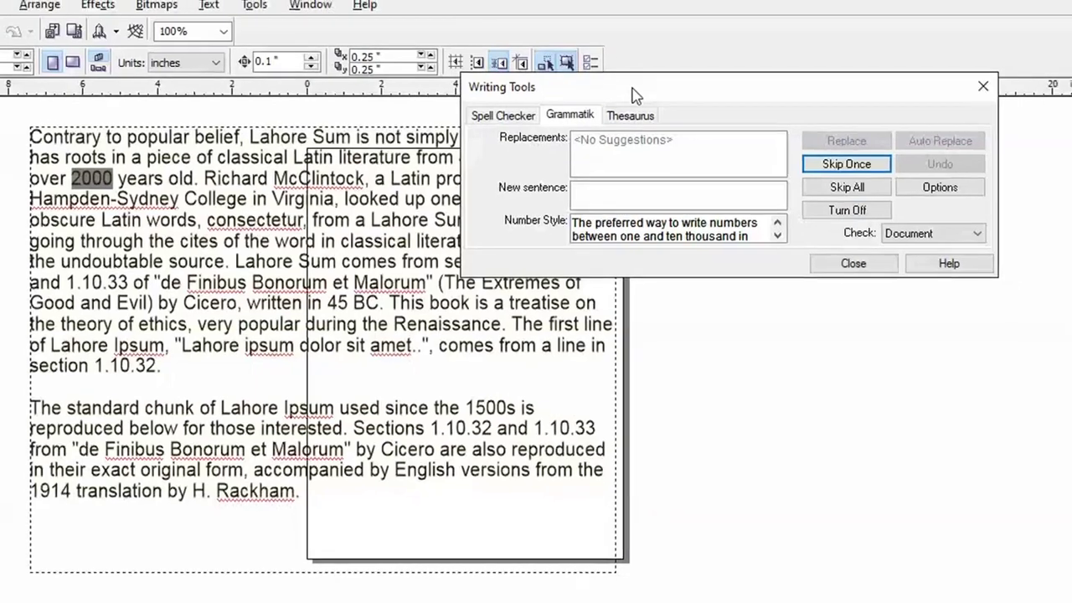
drag(648, 91, 767, 71)
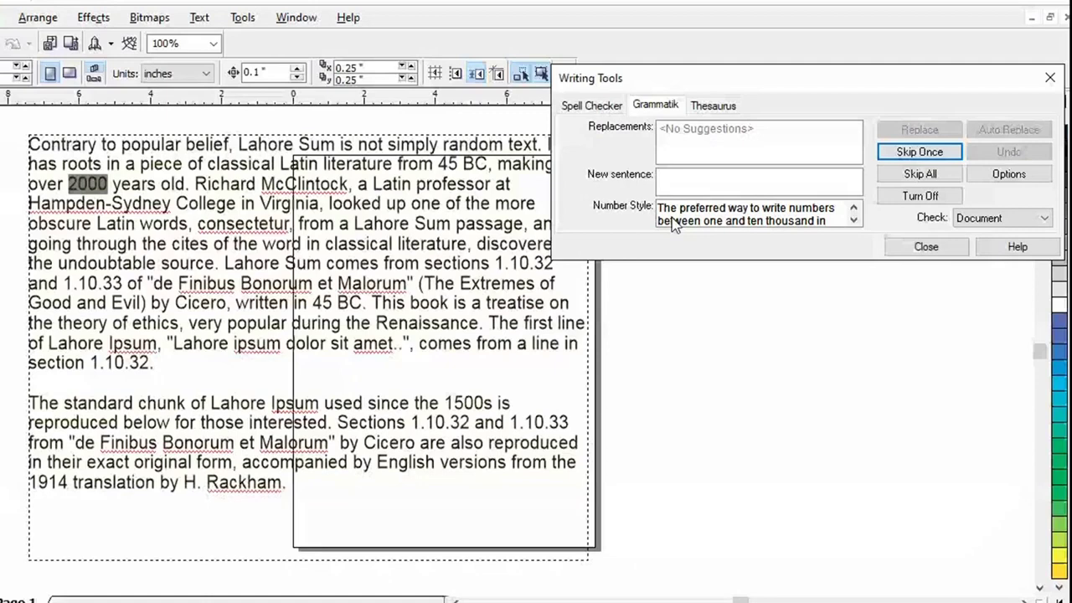
scroll(683, 222, down, 2)
scroll(687, 220, up, 2)
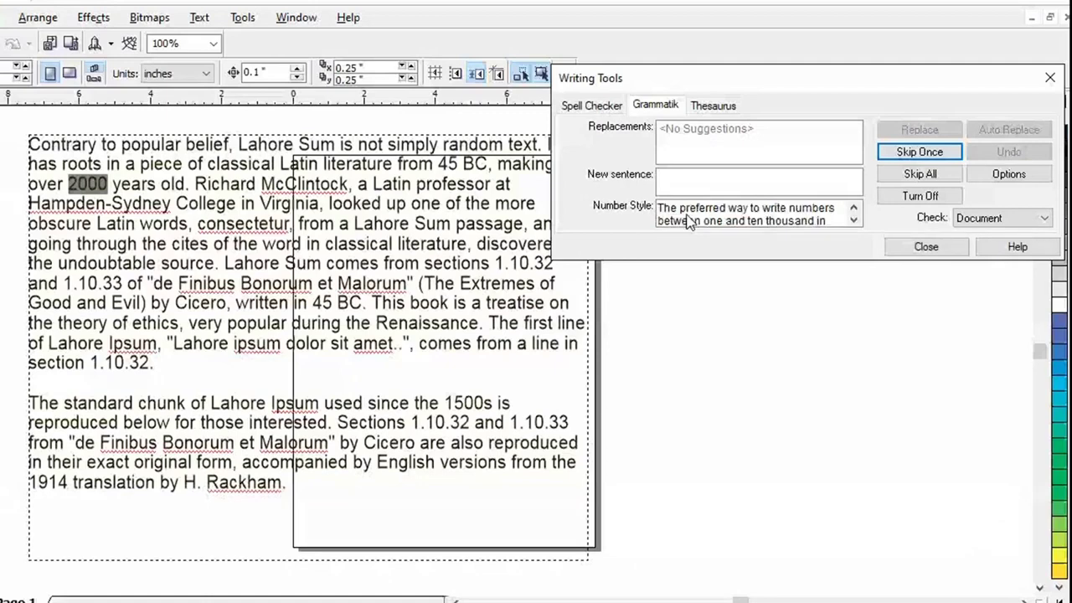
click(926, 246)
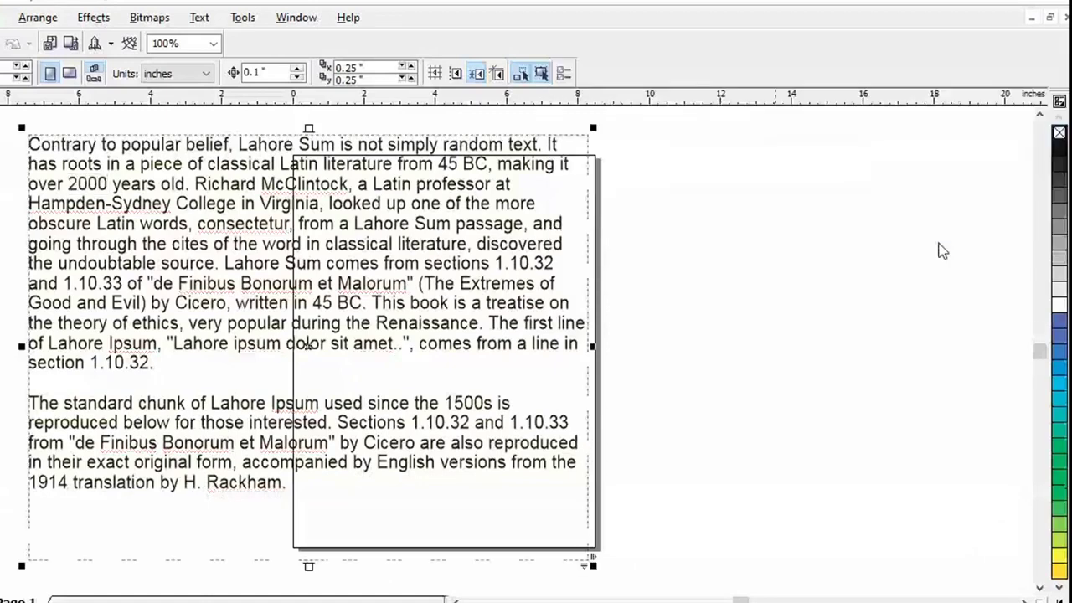
Run Grammatik on the selected paragraph text, skipping "2000" once and replacing "over" with "more than"
click(200, 17)
mouse_move(251, 170)
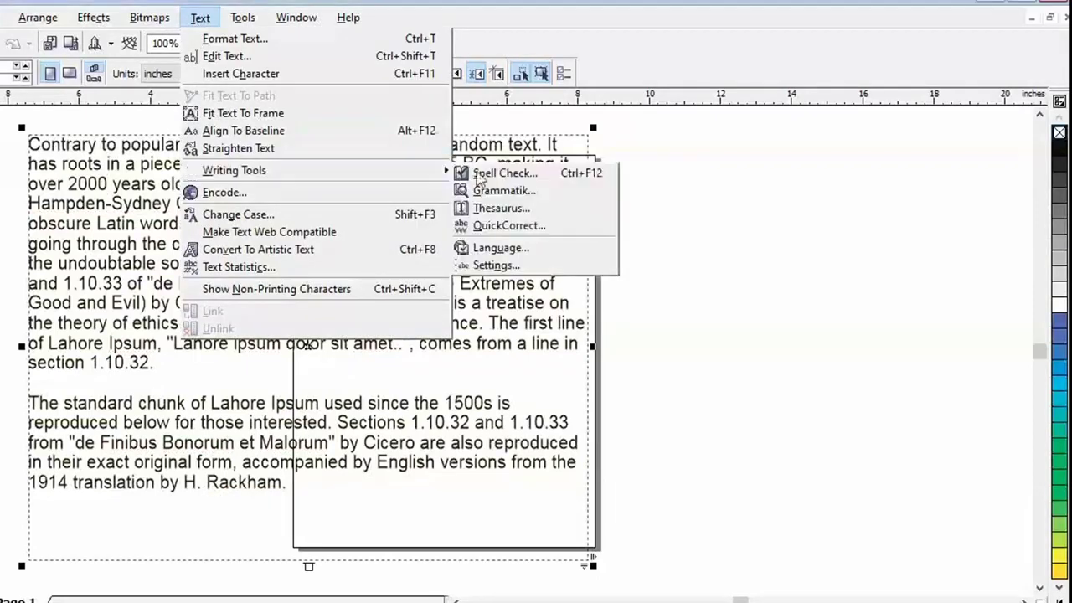
click(515, 189)
drag(471, 456, 643, 181)
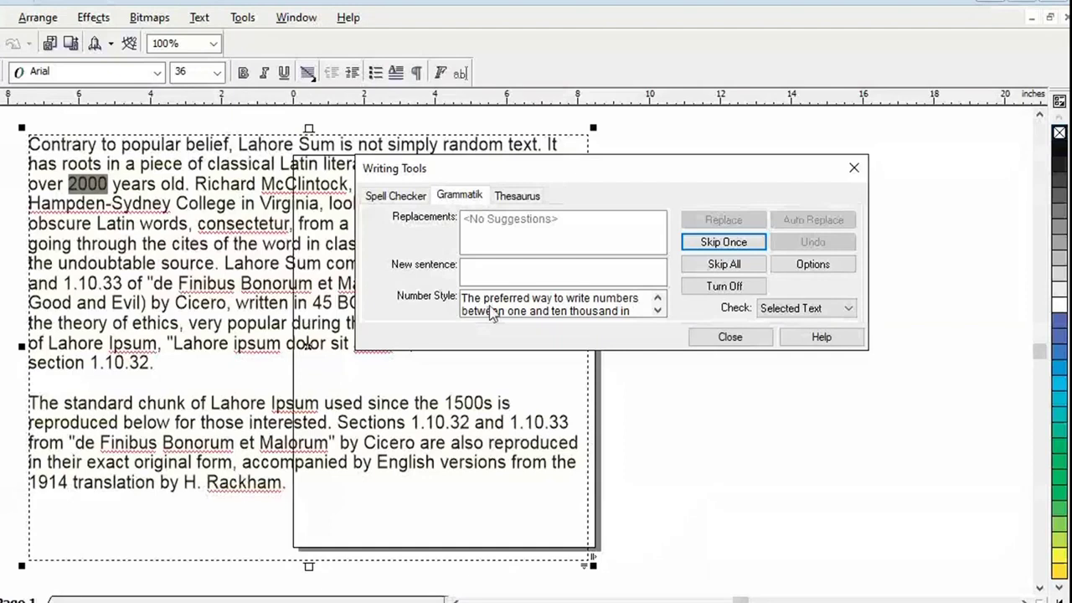
drag(494, 178, 518, 190)
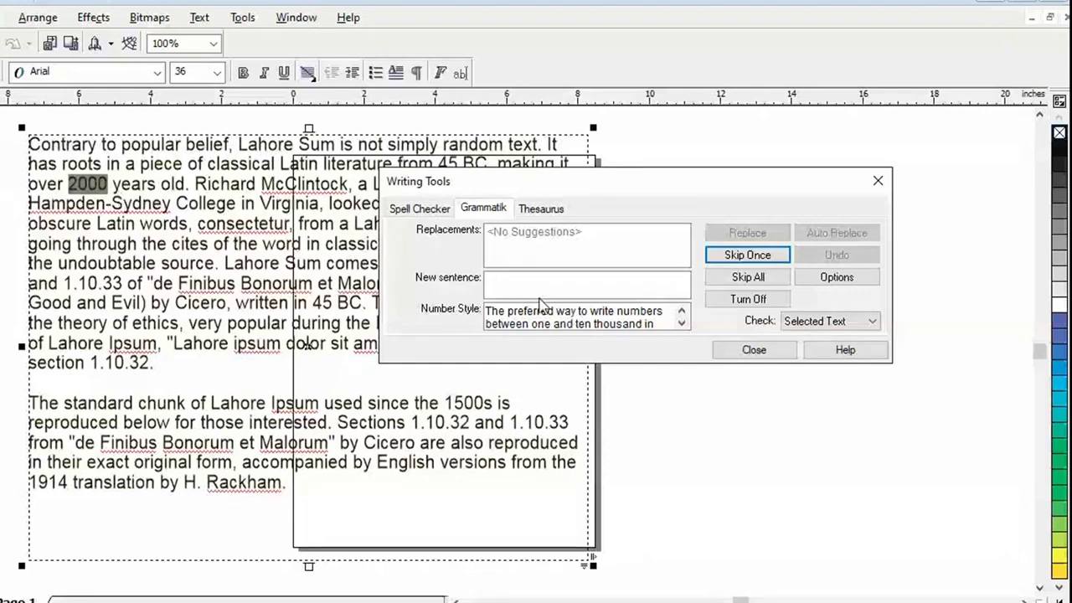
click(747, 256)
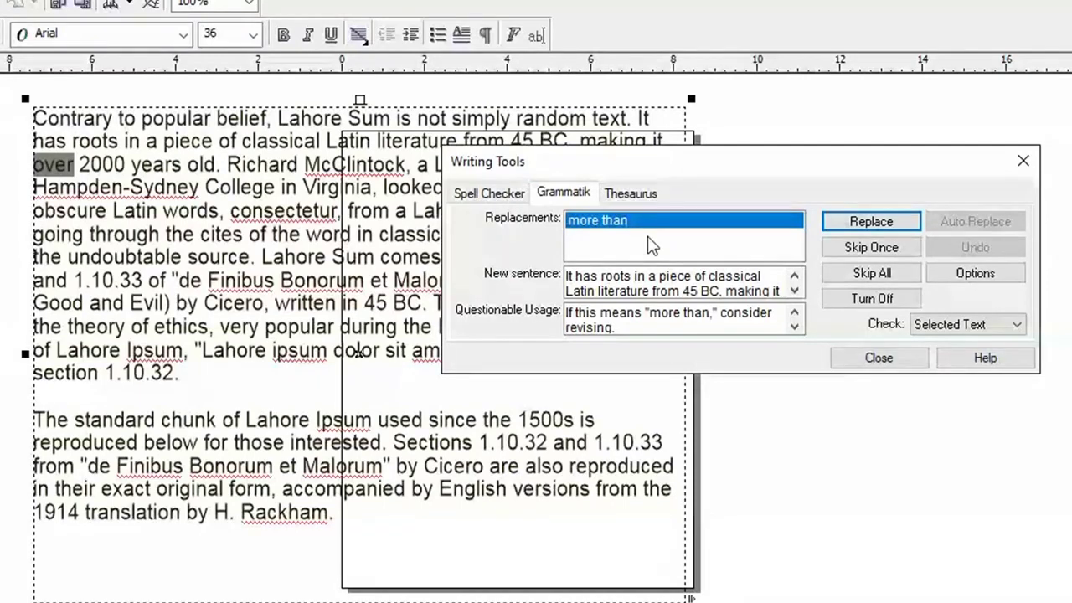
click(869, 222)
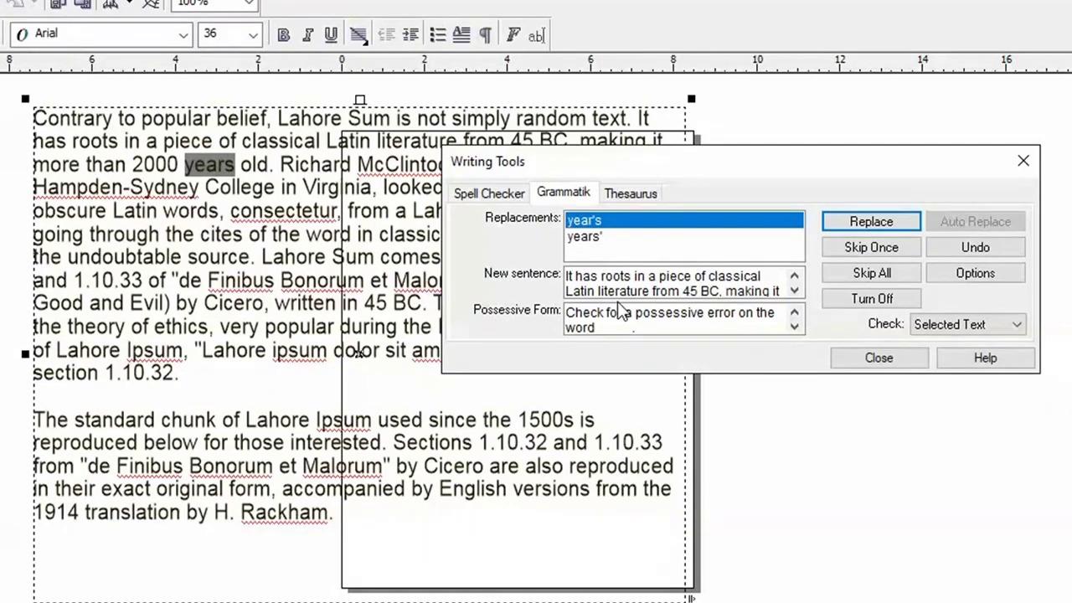
Compare the Grammatik suggestions "year's" and "years'" for "years", and skip the word once with the dialog moved off the text
click(602, 240)
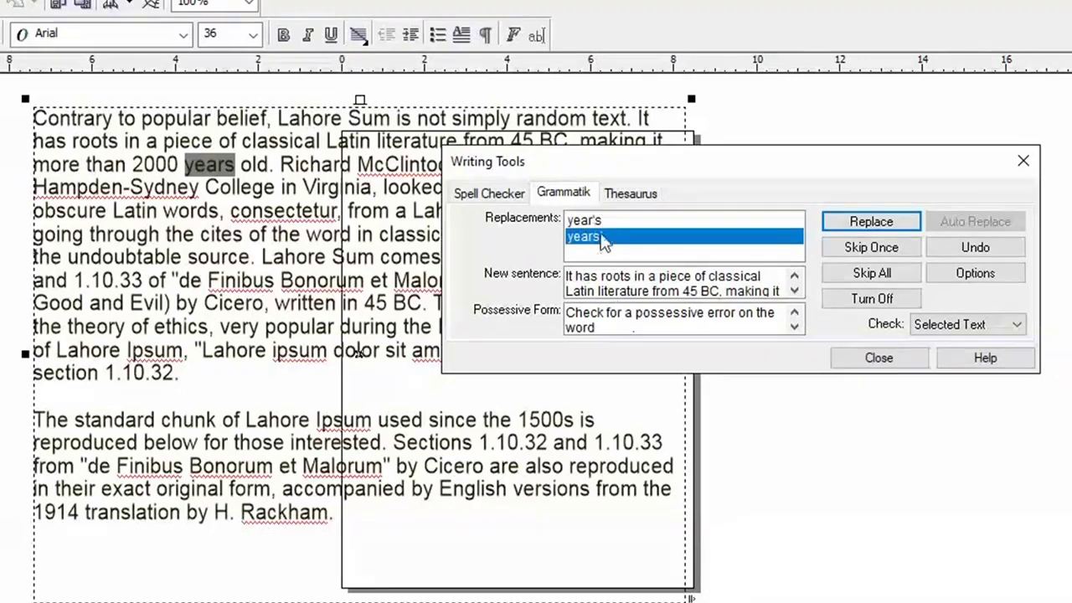
click(602, 223)
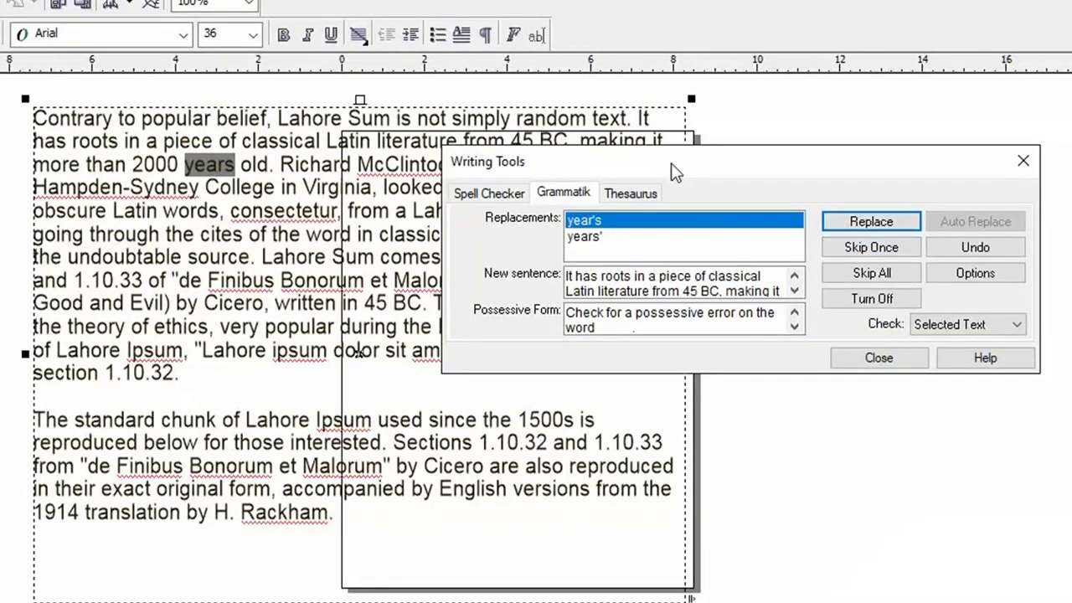
drag(675, 171, 690, 191)
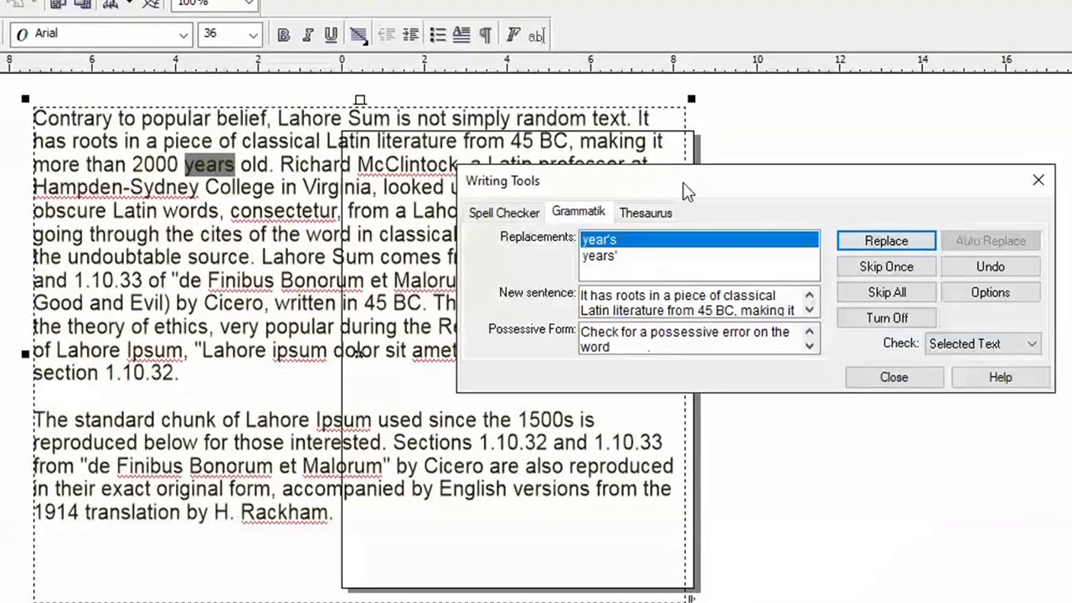
click(862, 267)
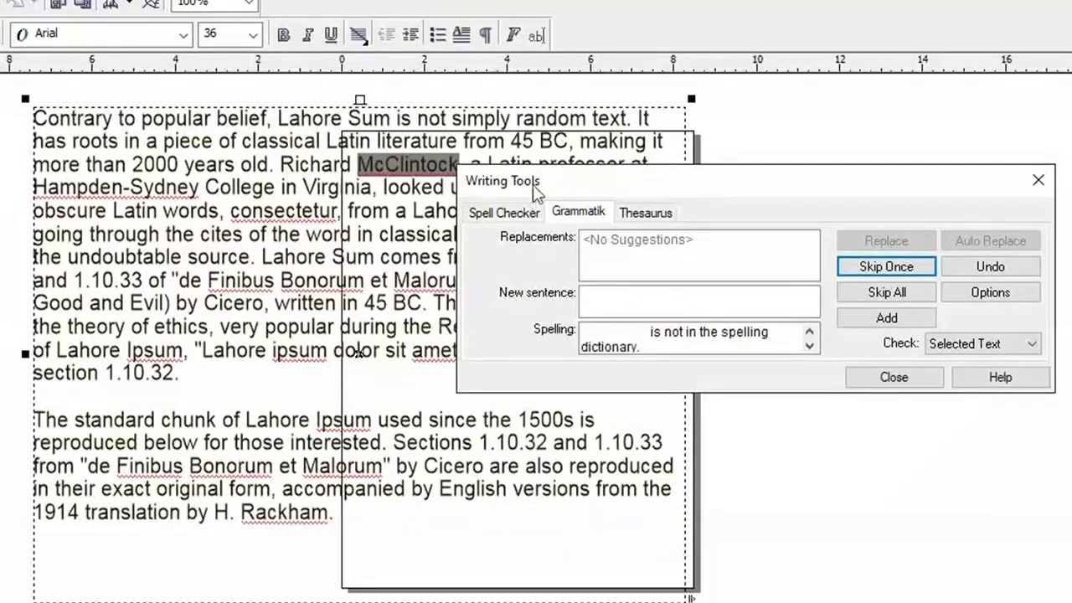
drag(536, 191, 590, 182)
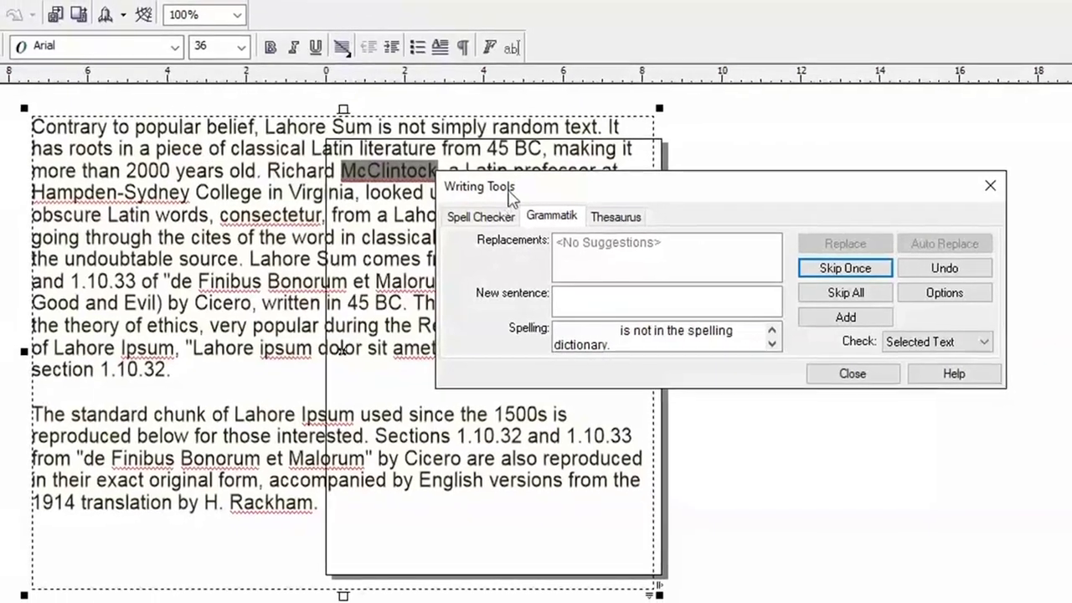
Switch the writing tools from Grammatik to the Thesaurus and close the dialog without looking up a word
click(699, 204)
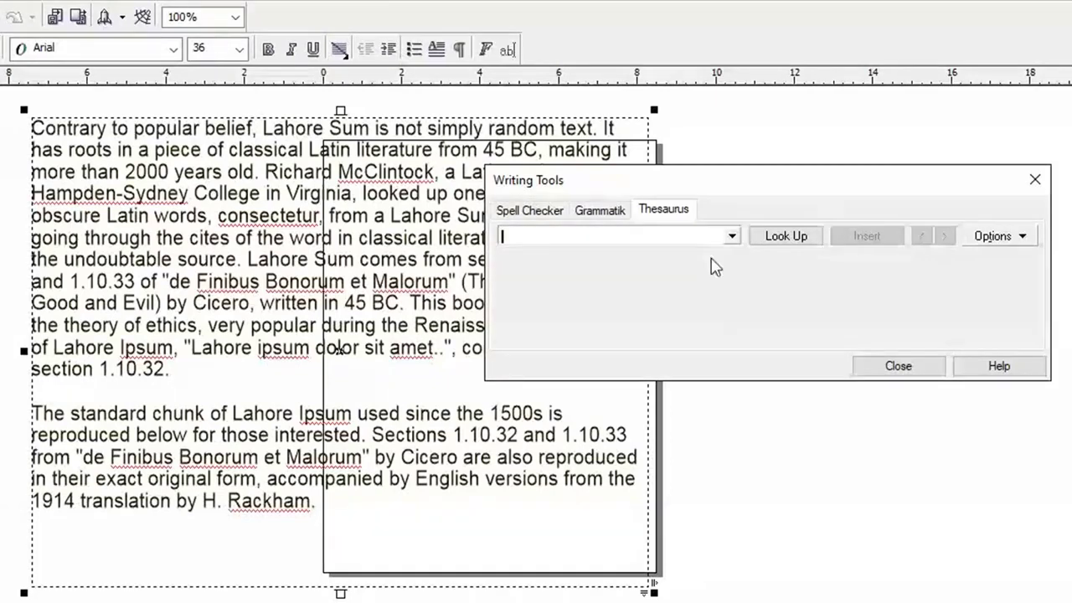
click(99, 240)
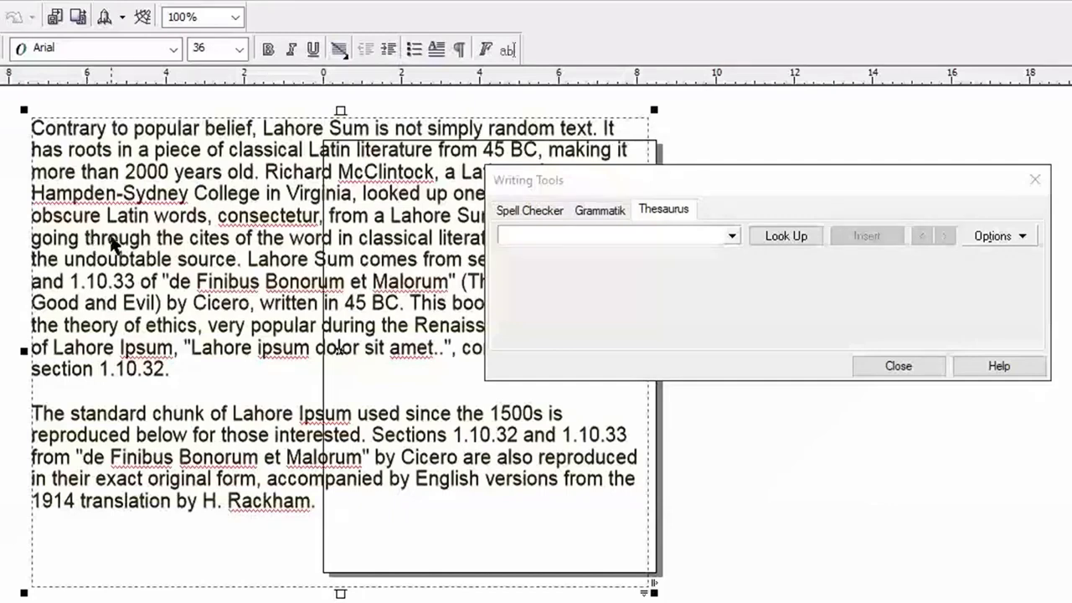
click(897, 368)
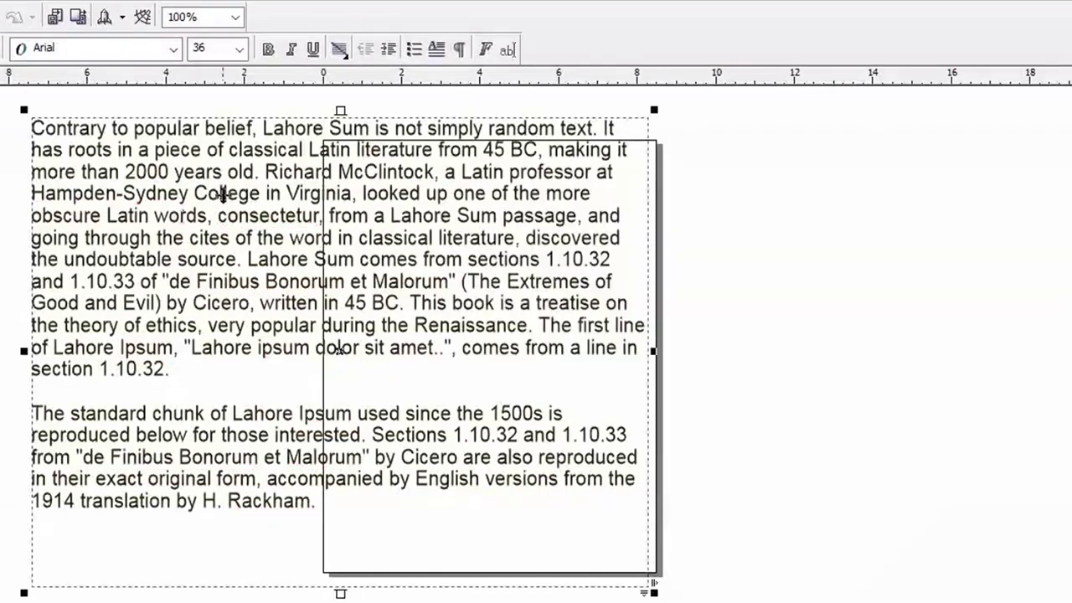
Select the word "popular" in the first paragraph and look it up in the Thesaurus
click(222, 194)
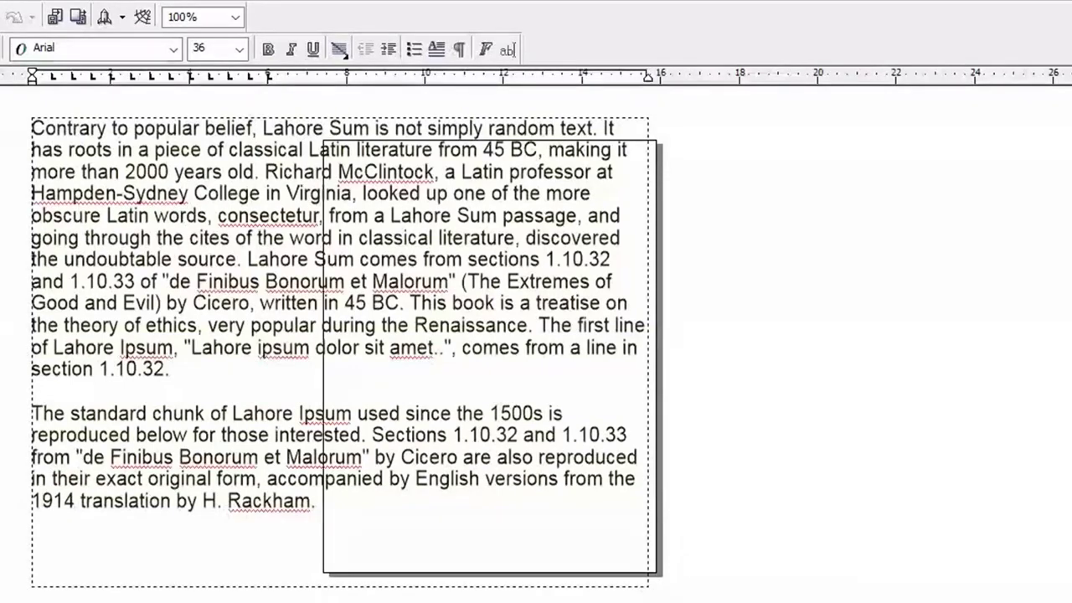
click(243, 264)
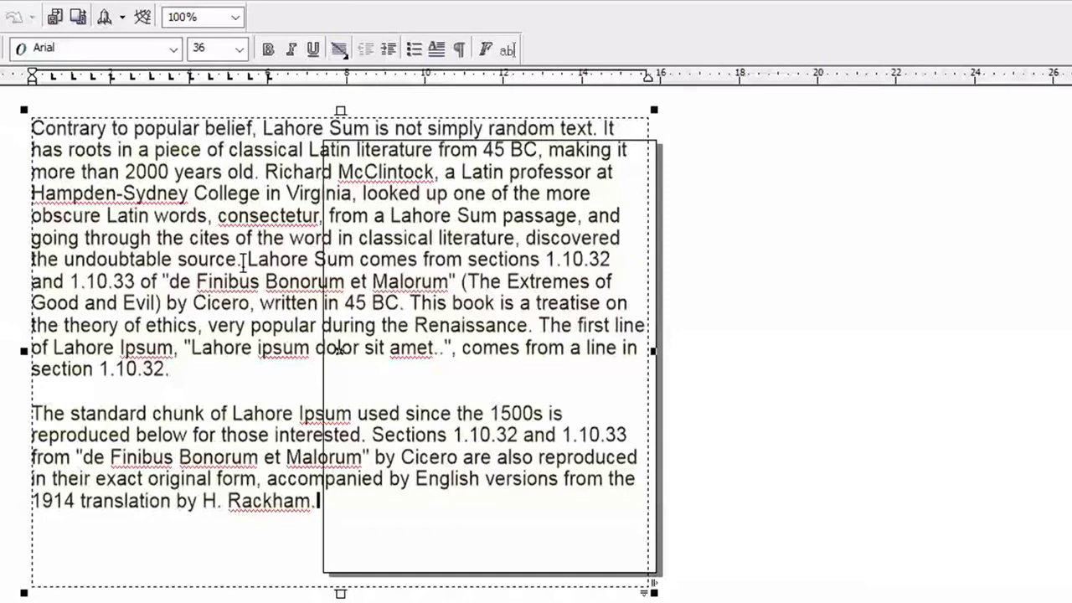
double_click(261, 325)
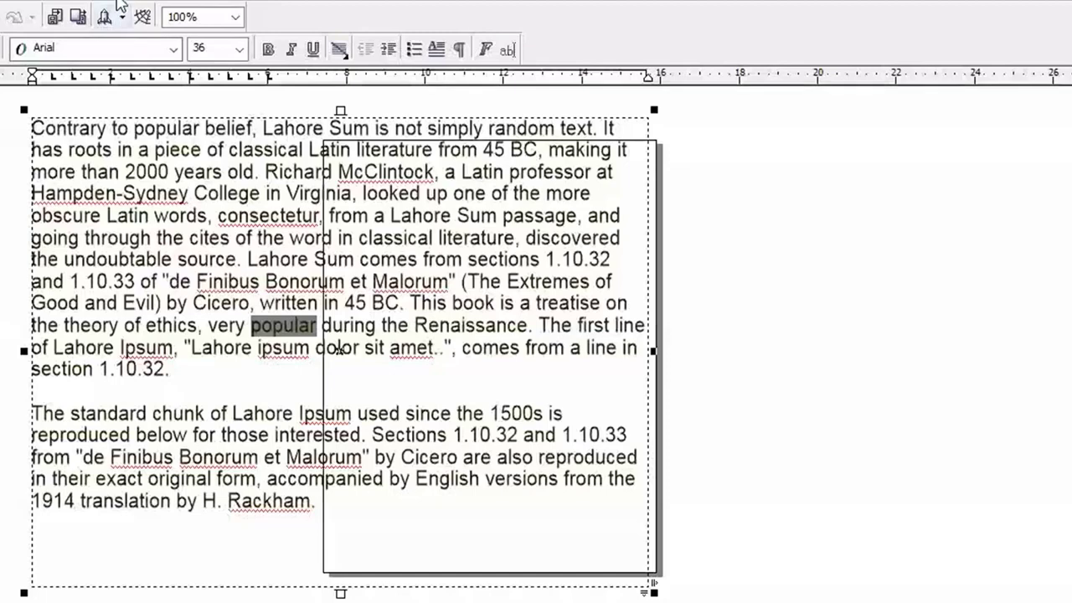
click(220, 2)
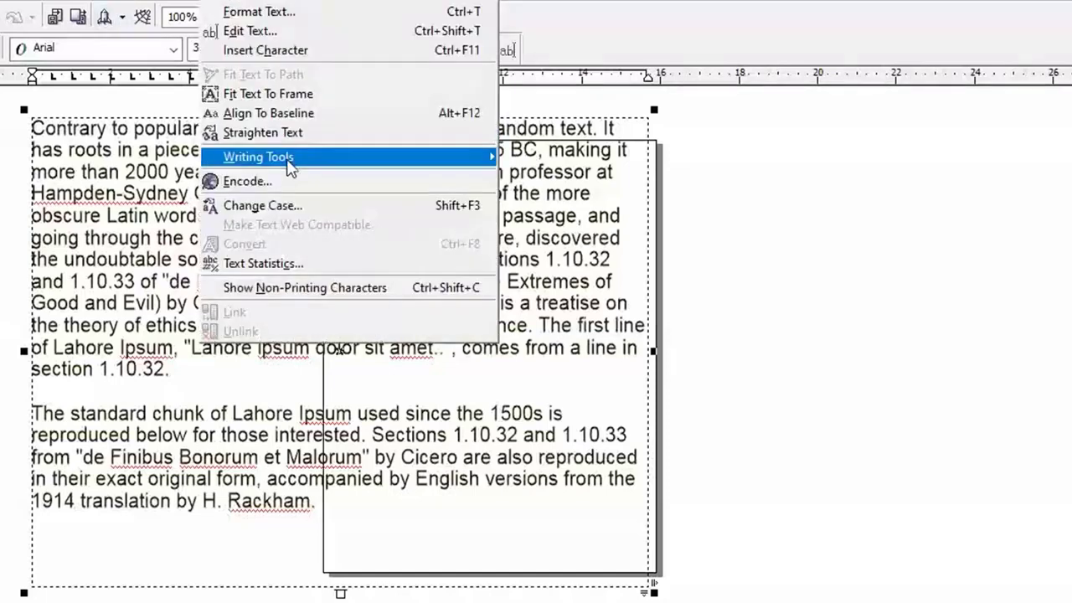
mouse_move(290, 166)
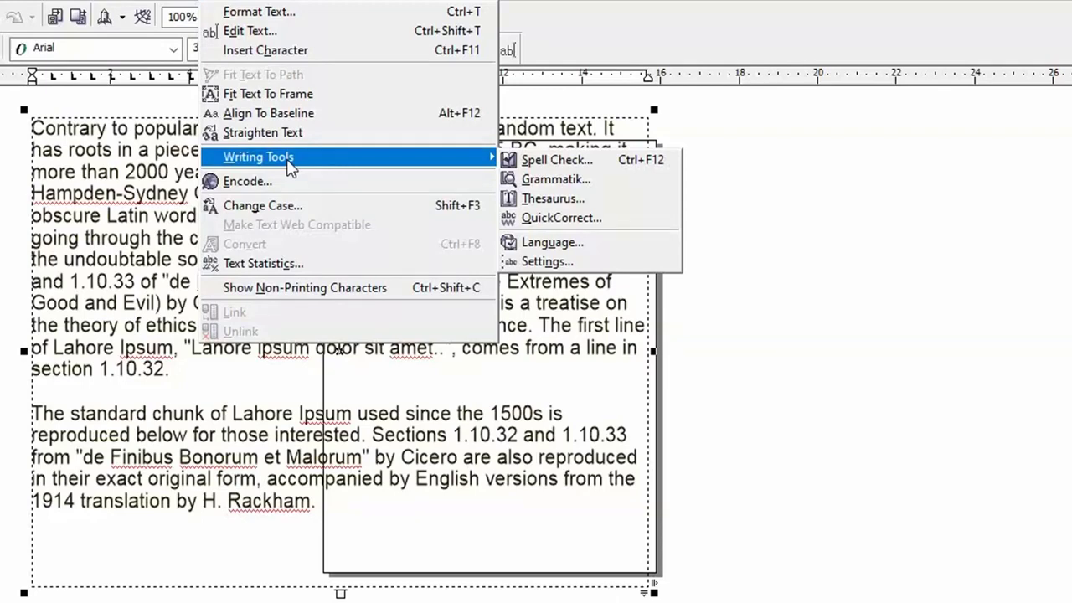
click(558, 201)
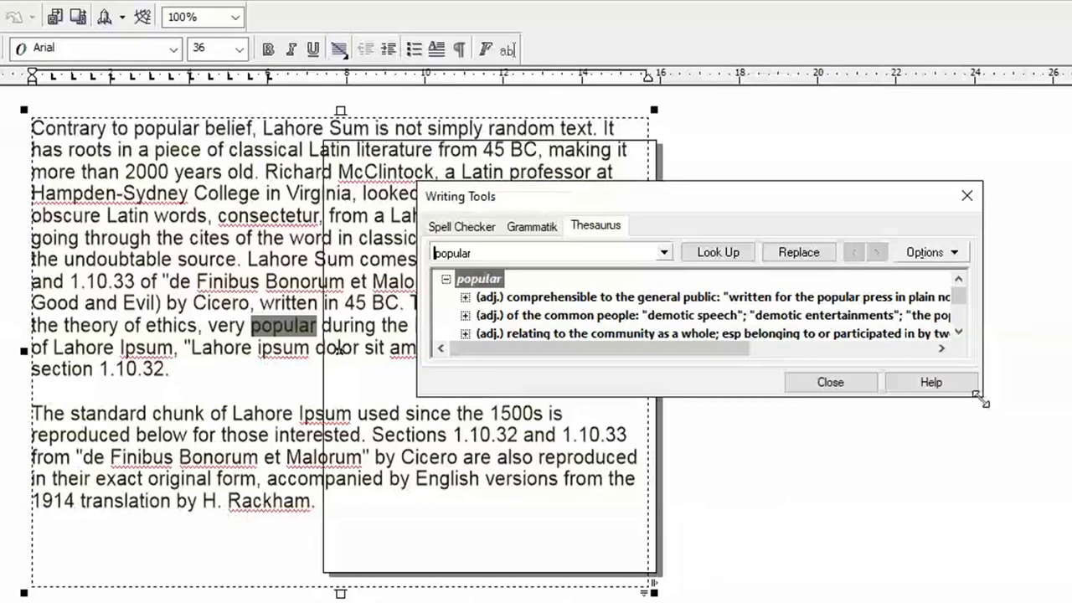
Enlarge the Thesaurus and browse the synonyms of "popular" for general-public comprehension and republican government, collapsing each sense again
drag(981, 400, 1046, 562)
double_click(519, 297)
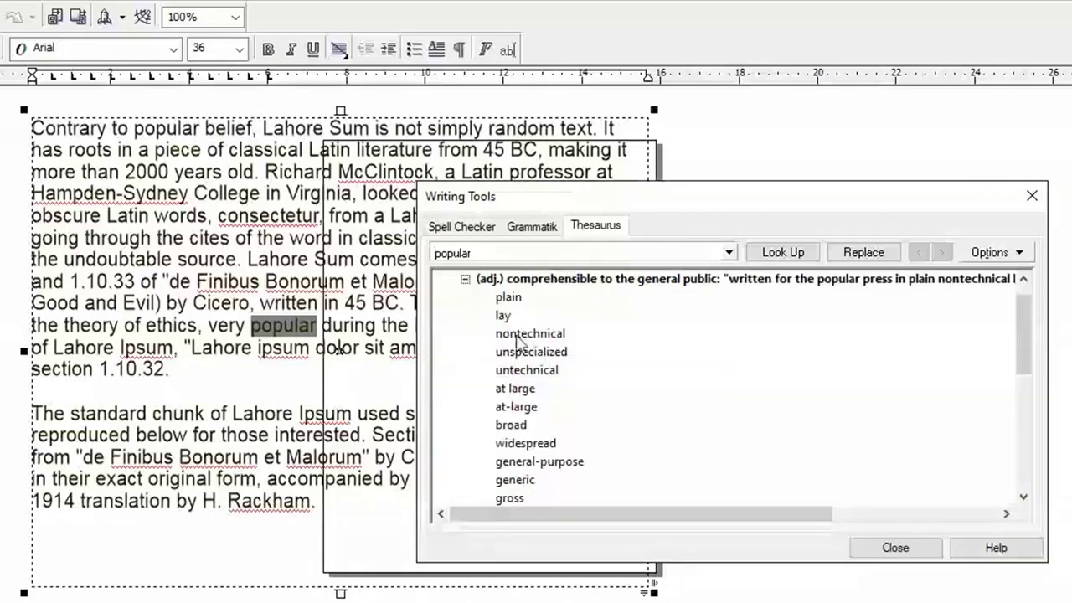
click(465, 277)
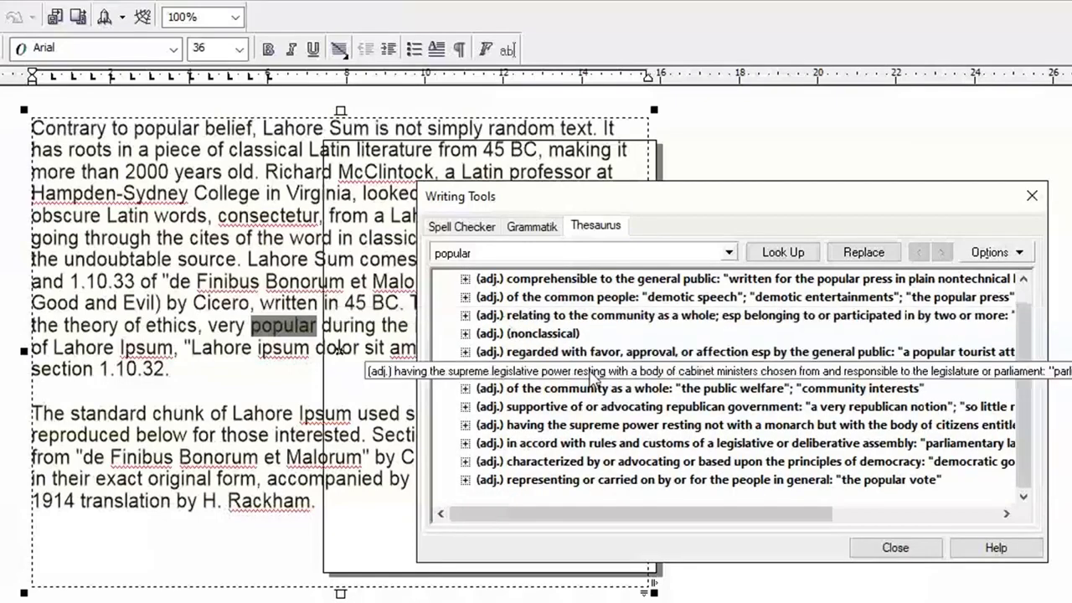
double_click(503, 408)
scroll(536, 419, down, 2)
scroll(510, 414, up, 2)
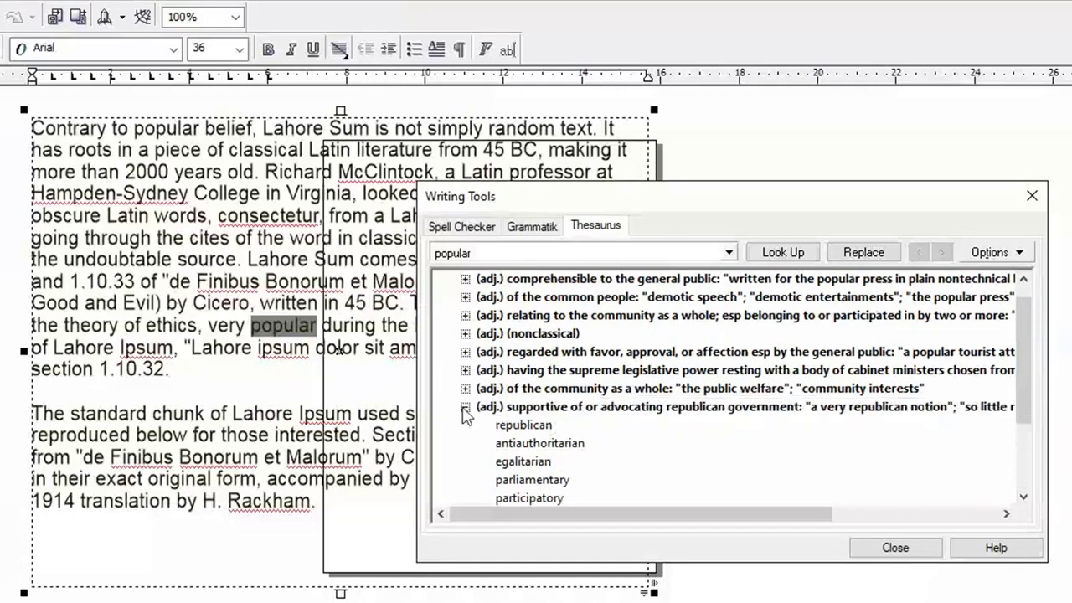
click(463, 407)
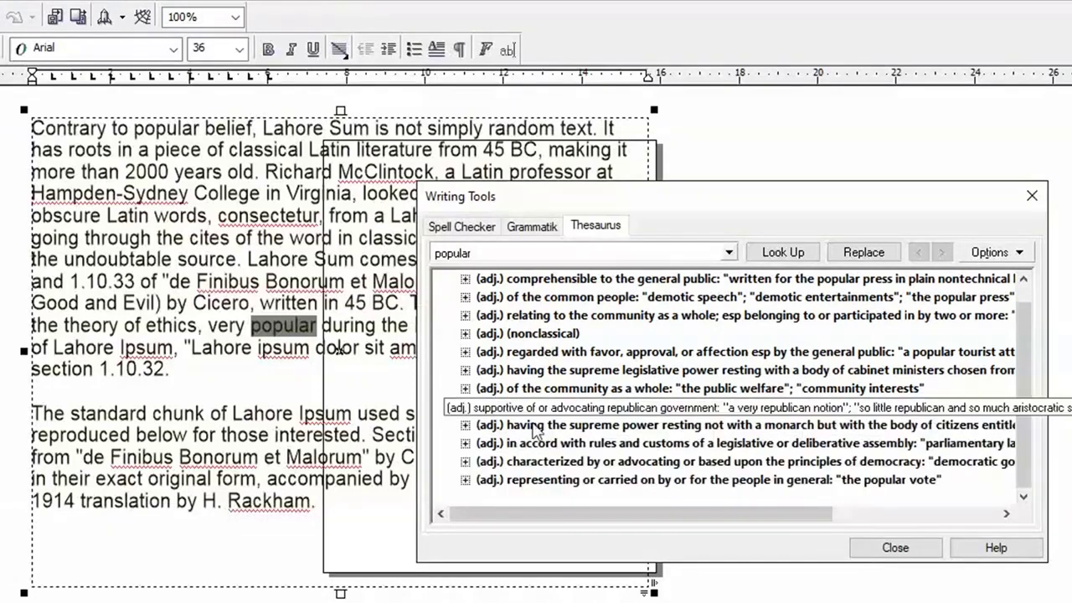
Look up "undoubtable" from the first paragraph and "standard" from the second paragraph in the Thesaurus
drag(65, 260, 168, 265)
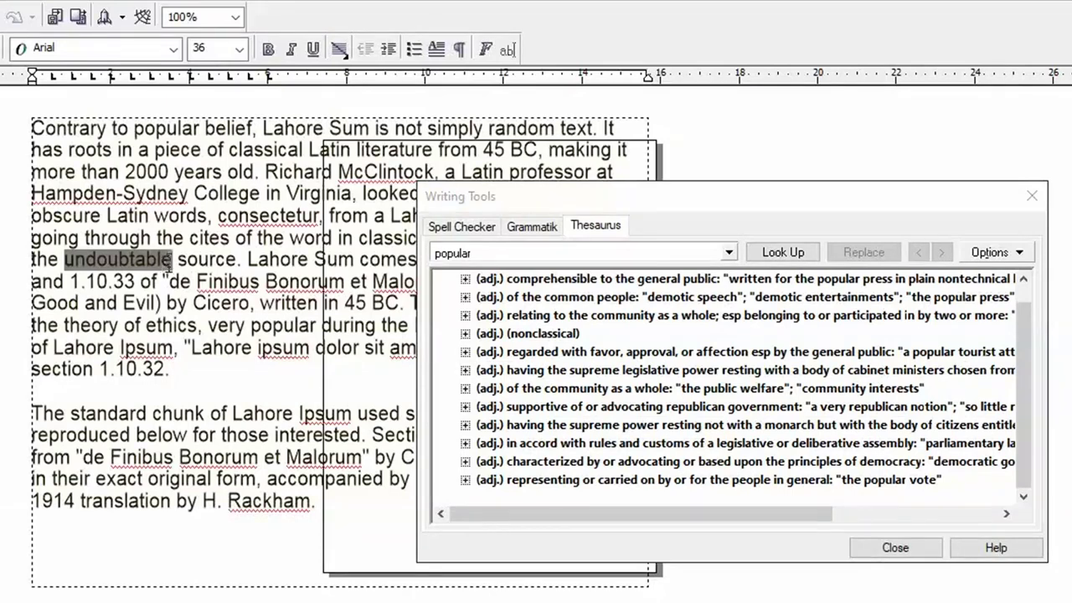
click(495, 310)
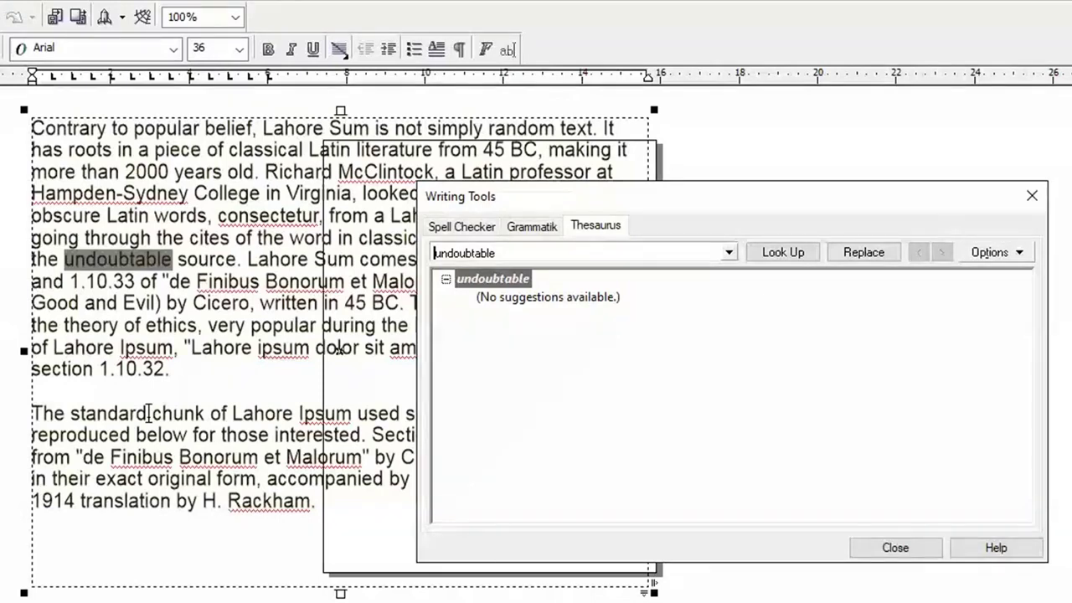
drag(148, 413, 95, 413)
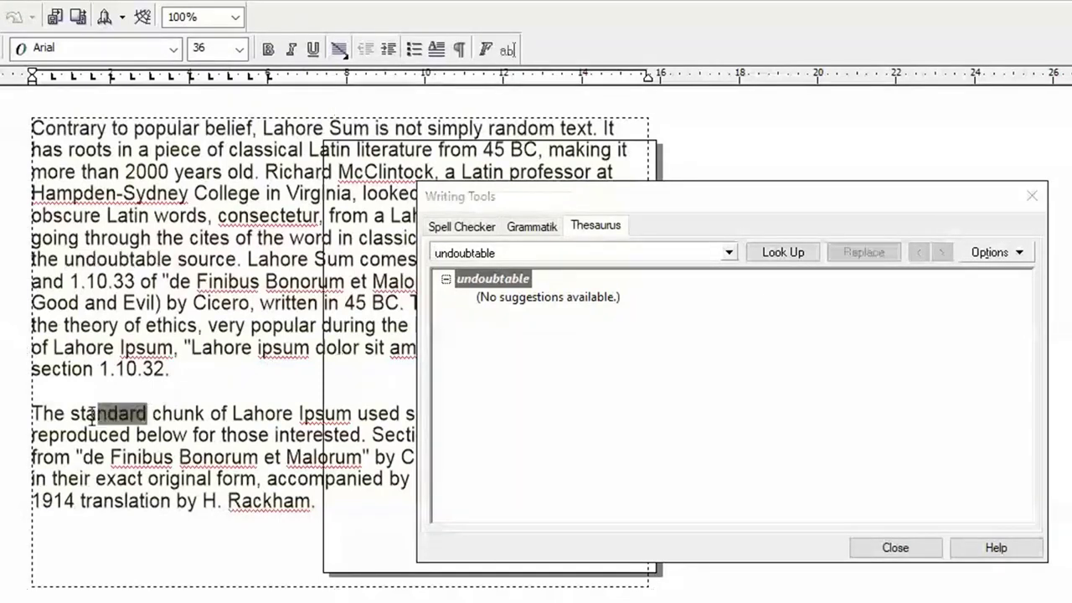
drag(92, 414, 74, 413)
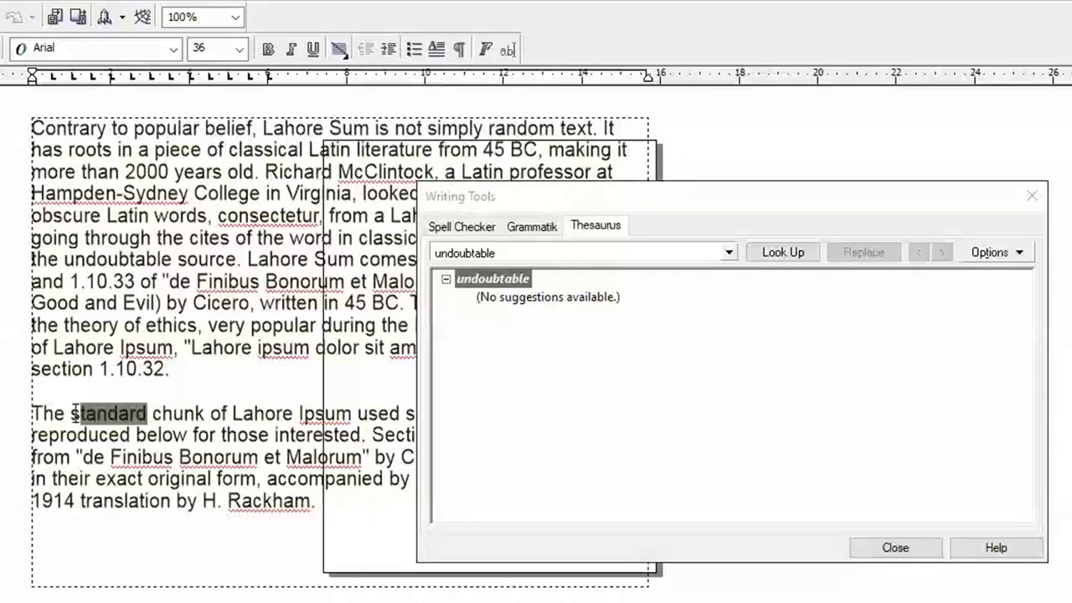
click(519, 387)
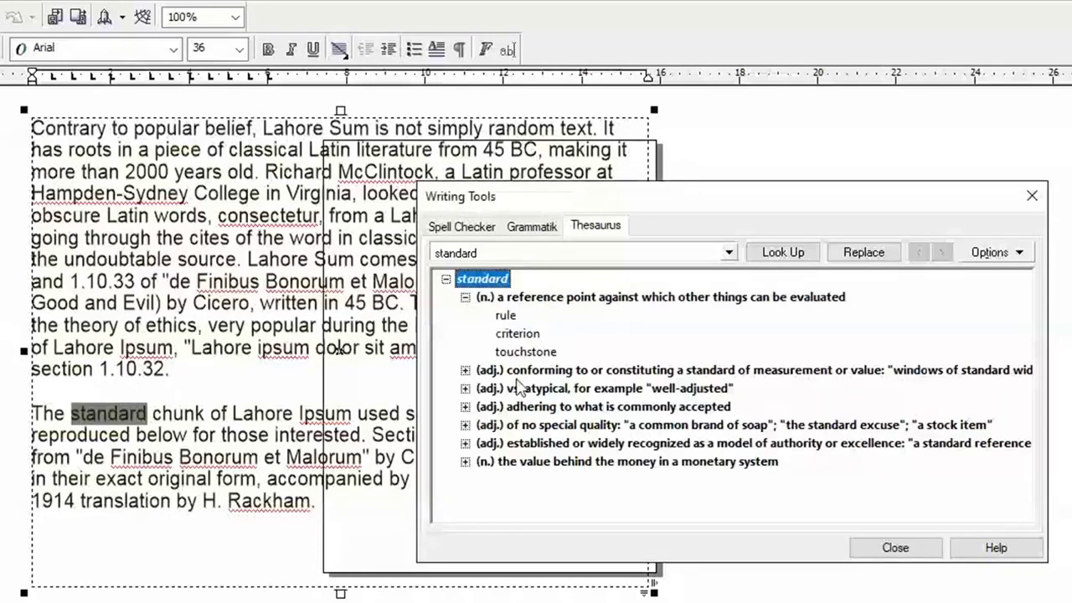
Examine the synonyms of "standard" under its measurement, "vs. atypical" and monetary system senses
click(466, 370)
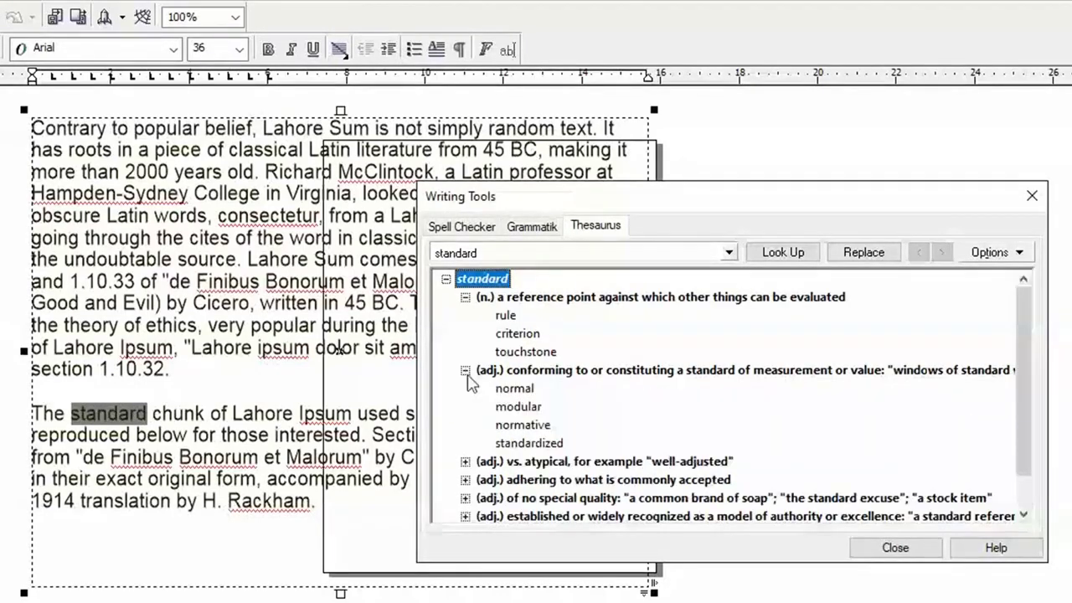
click(465, 461)
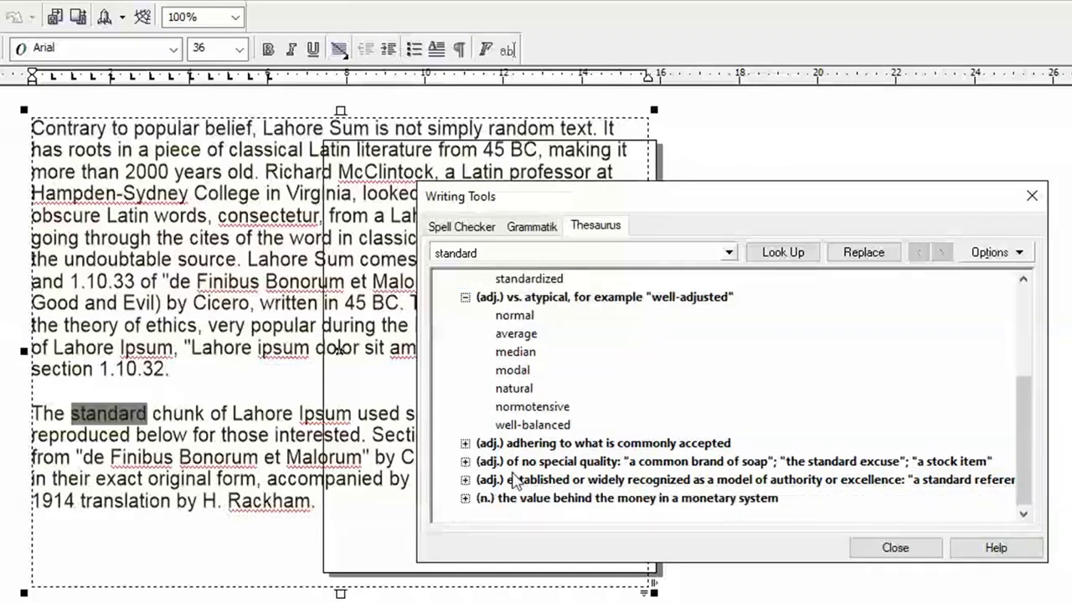
click(466, 498)
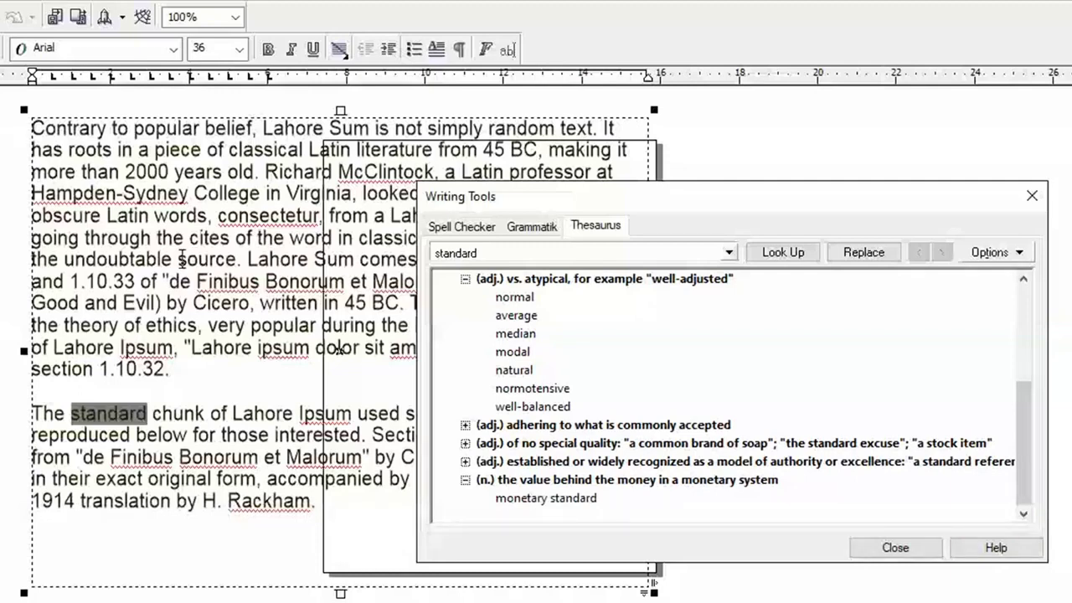
Look up "source" from the first paragraph in the Thesaurus and expand all its senses to examine the synonyms
drag(179, 259, 234, 261)
click(465, 297)
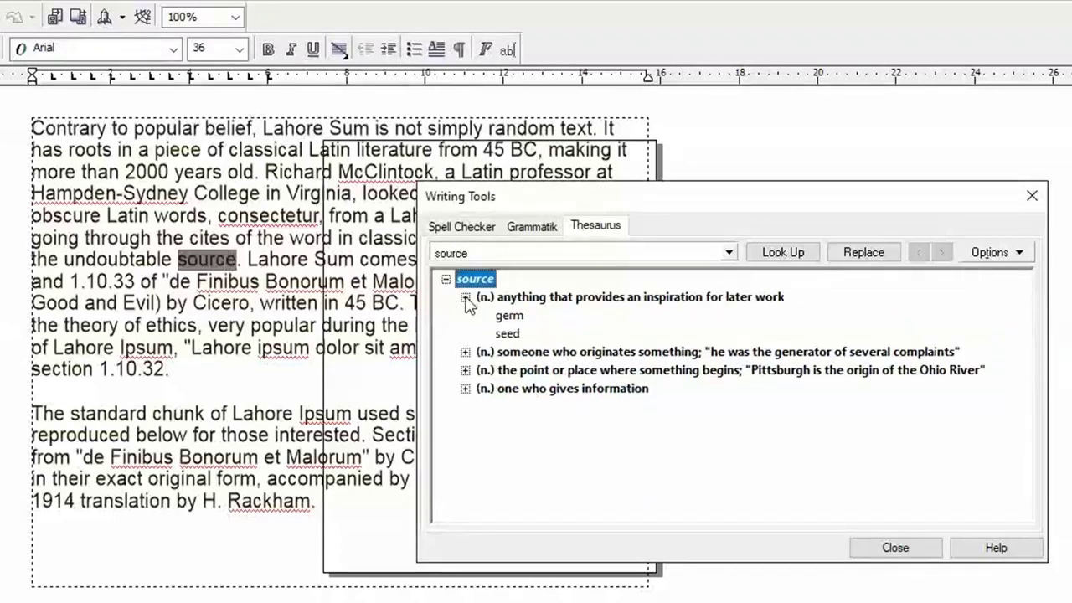
click(465, 352)
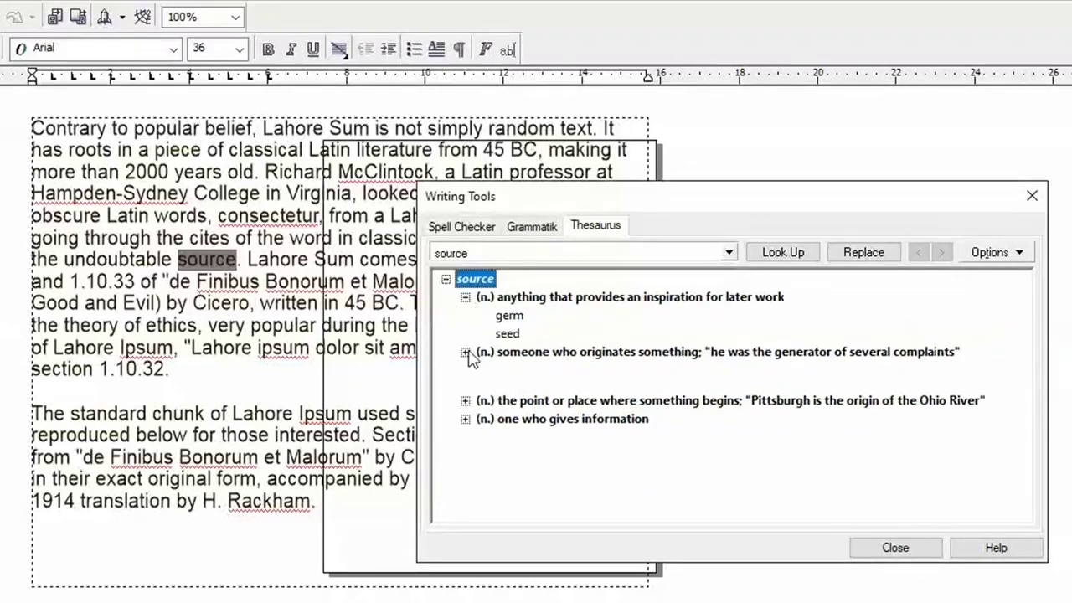
click(465, 406)
click(466, 479)
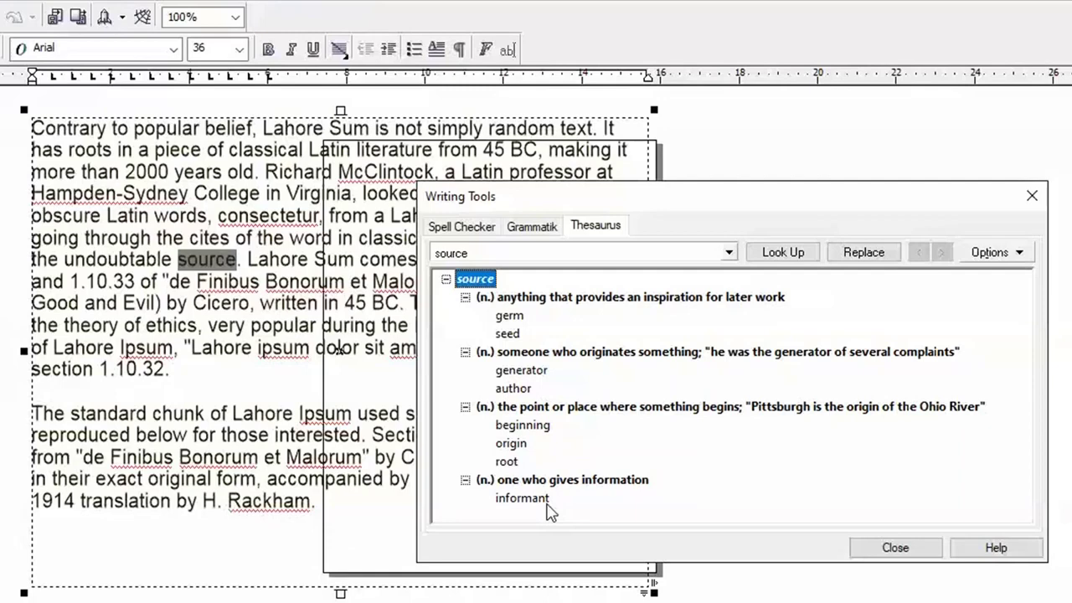
Look up "words" from the first paragraph in the Thesaurus, and close the writing tools to return to the text
double_click(180, 215)
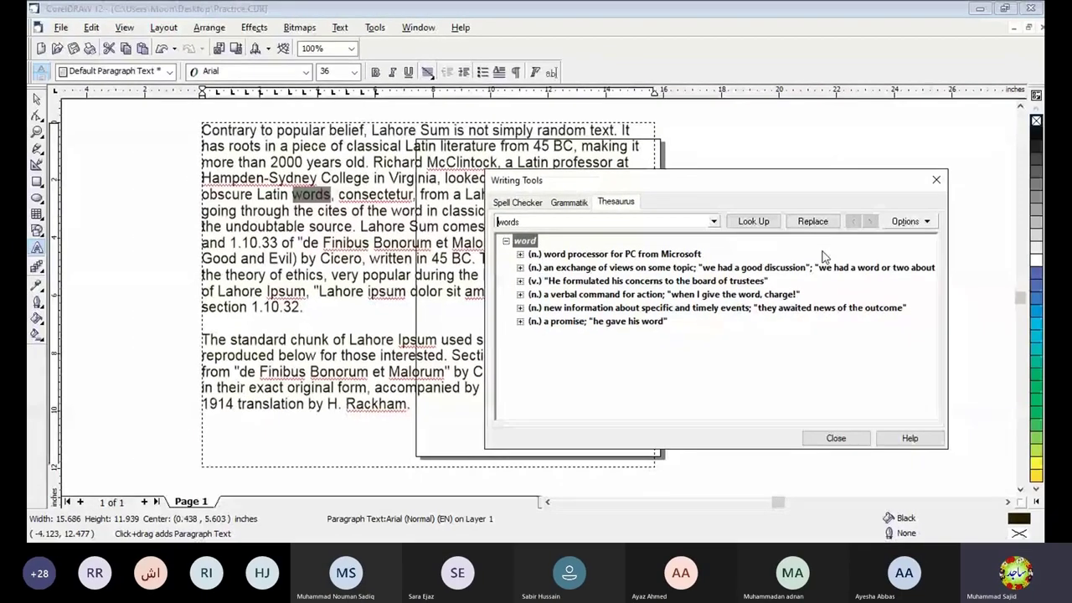
click(836, 439)
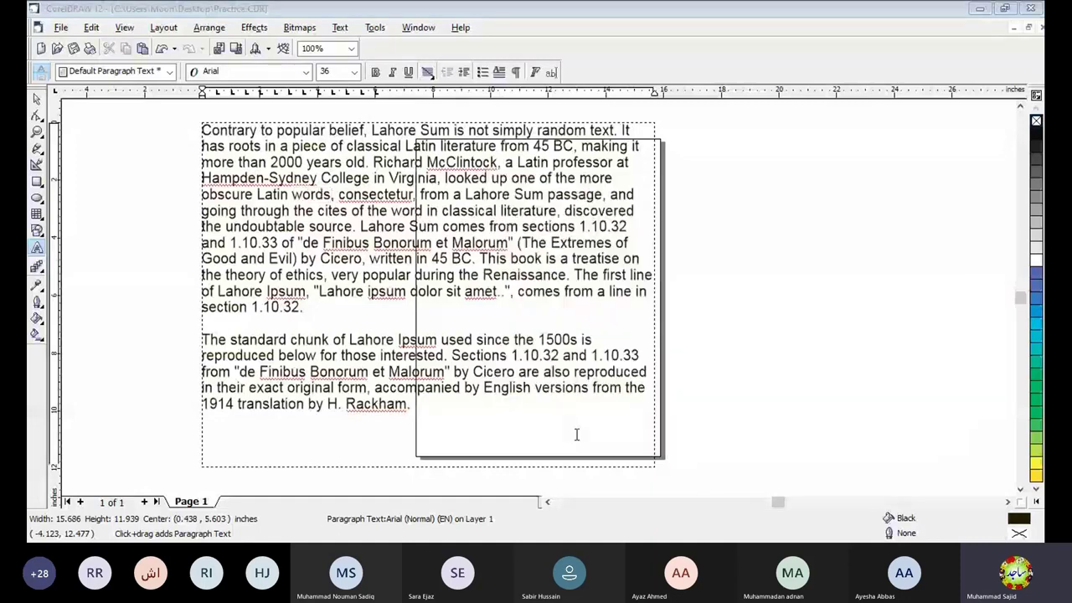
click(309, 112)
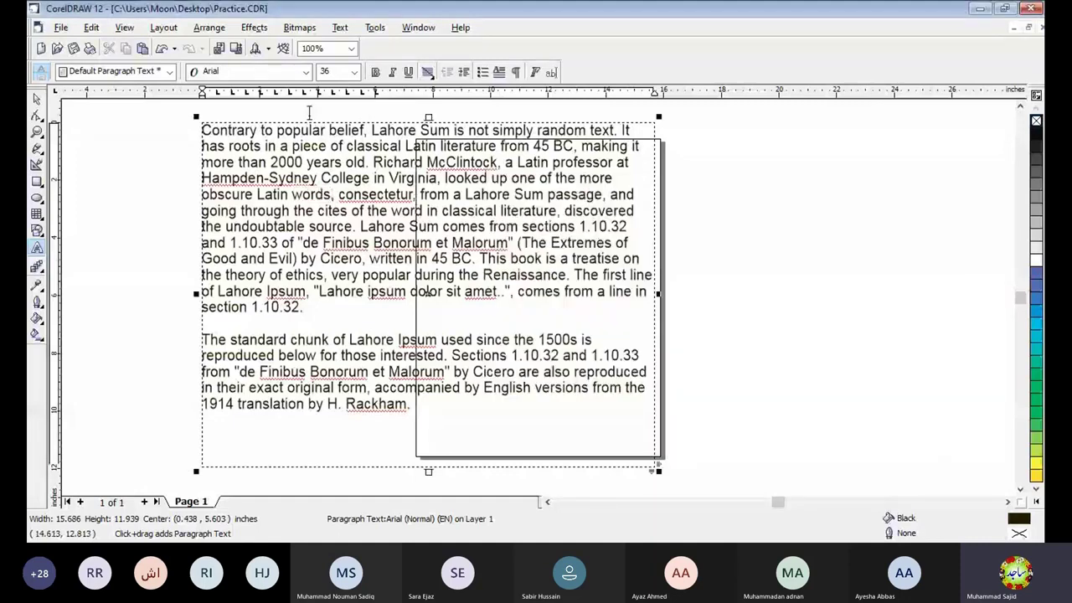
Set the writing tools language to English-U.S. at the text cursor
click(343, 29)
mouse_move(520, 152)
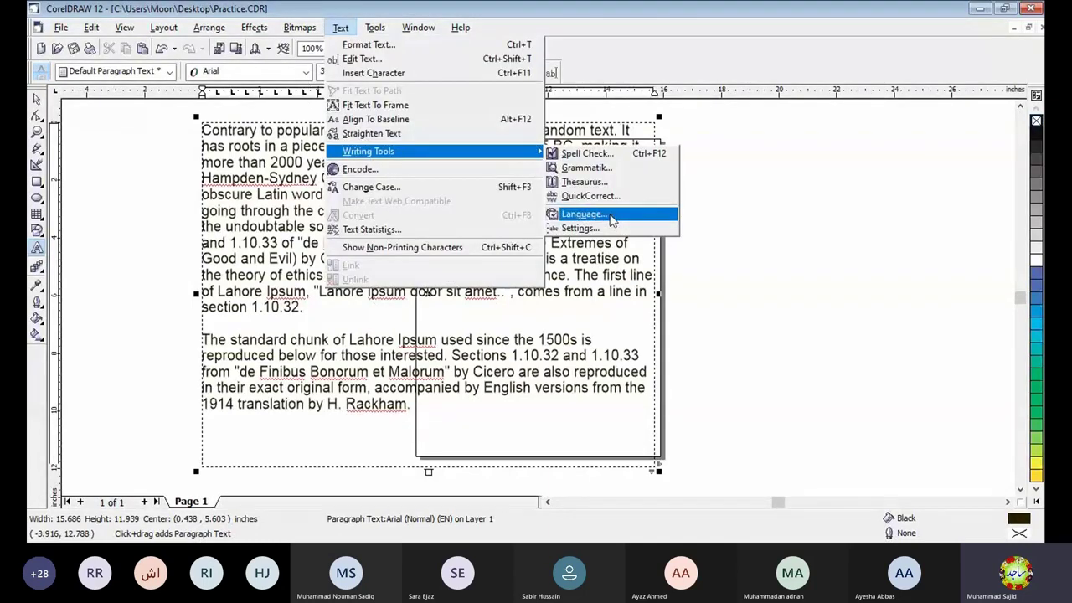
click(614, 219)
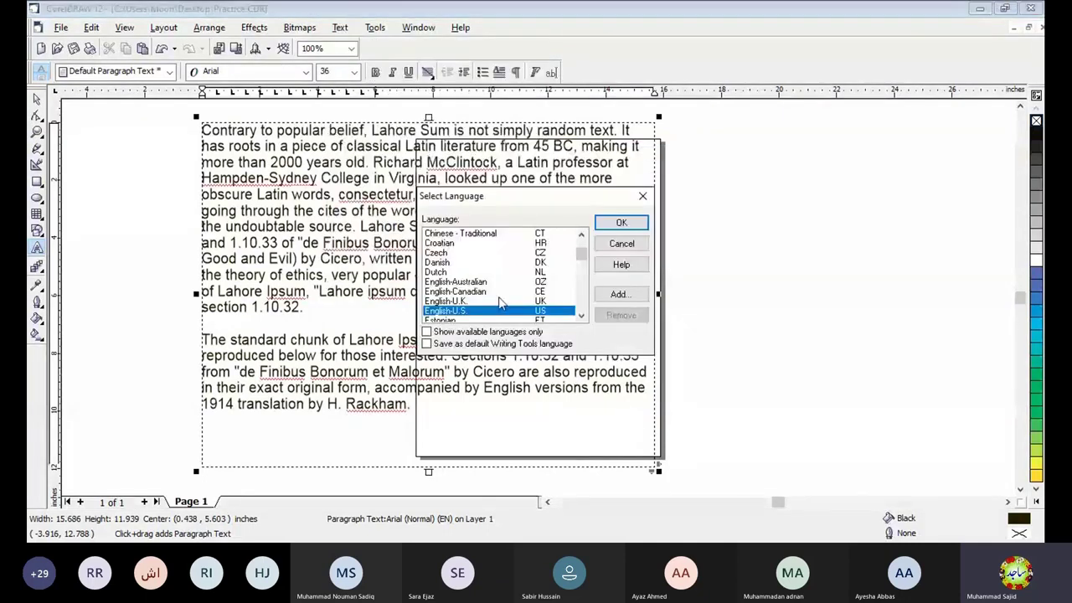
scroll(500, 303, down, 1)
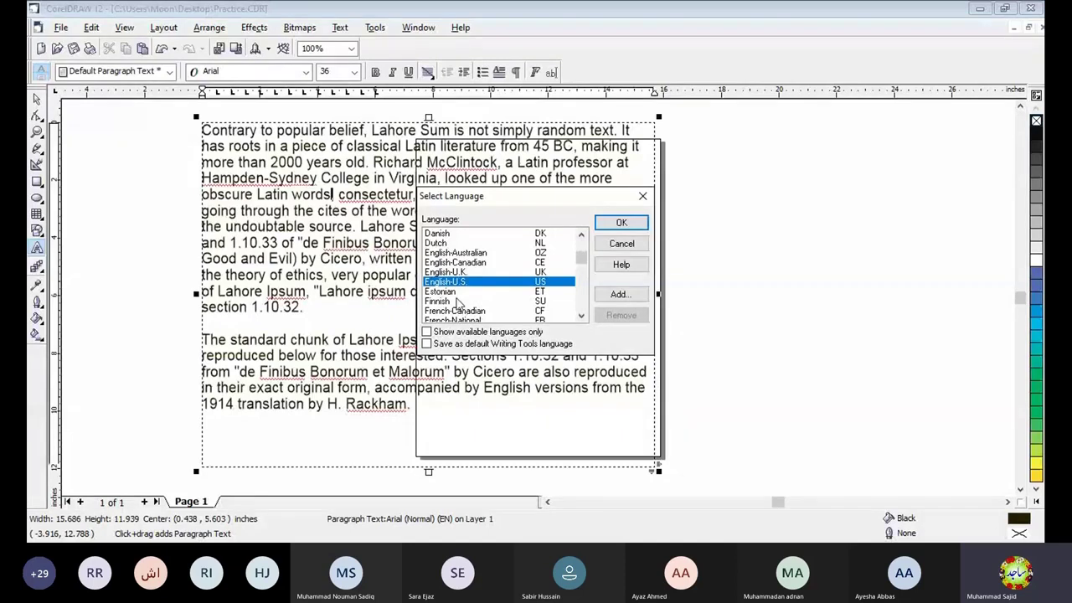
click(459, 292)
click(459, 284)
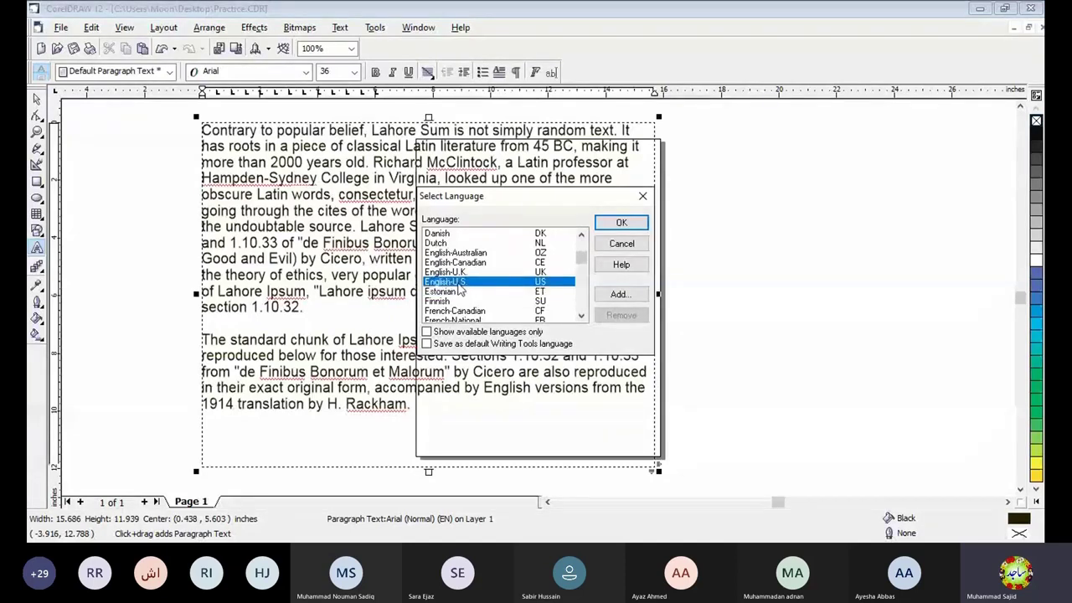
click(622, 223)
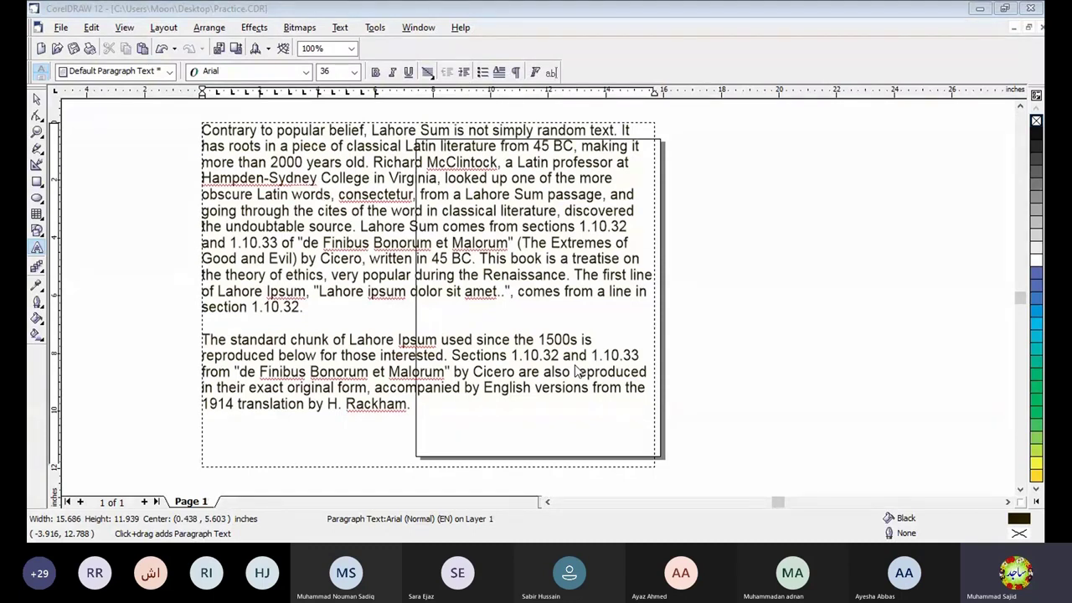
Open the text statistics for the paragraph text frame to examine its counts and fonts used
click(960, 7)
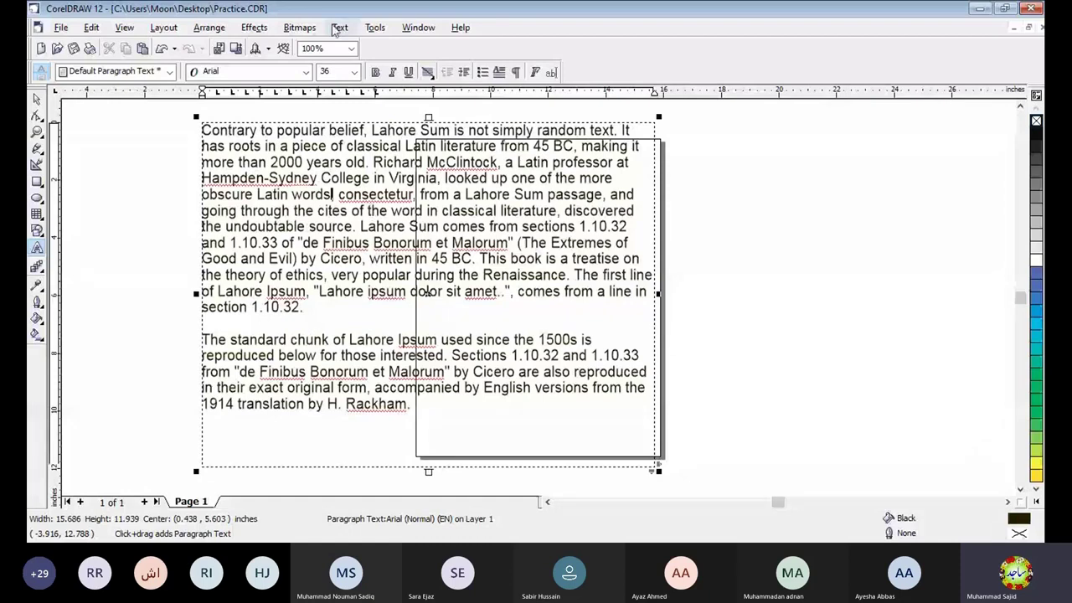
click(338, 28)
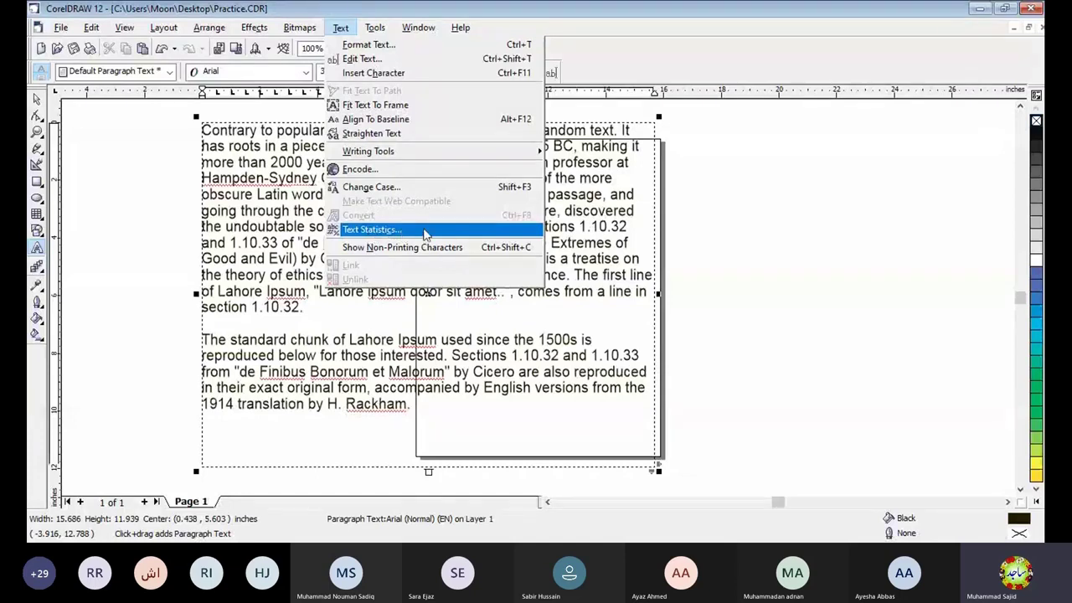
click(425, 231)
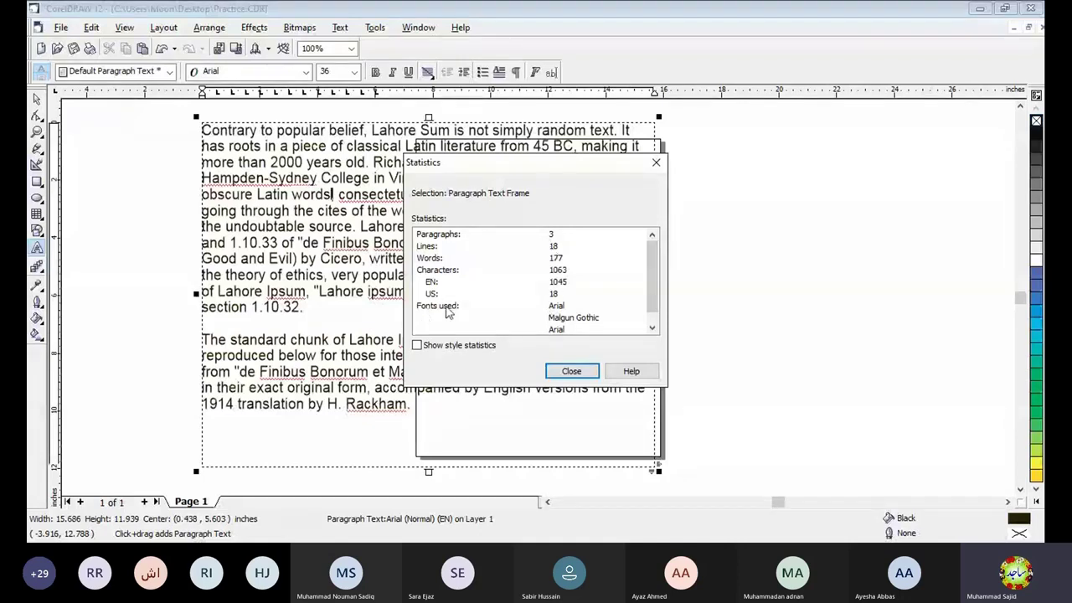
Examine the remaining entries of the text statistics, including the fonts used, and close the statistics
scroll(575, 308, down, 1)
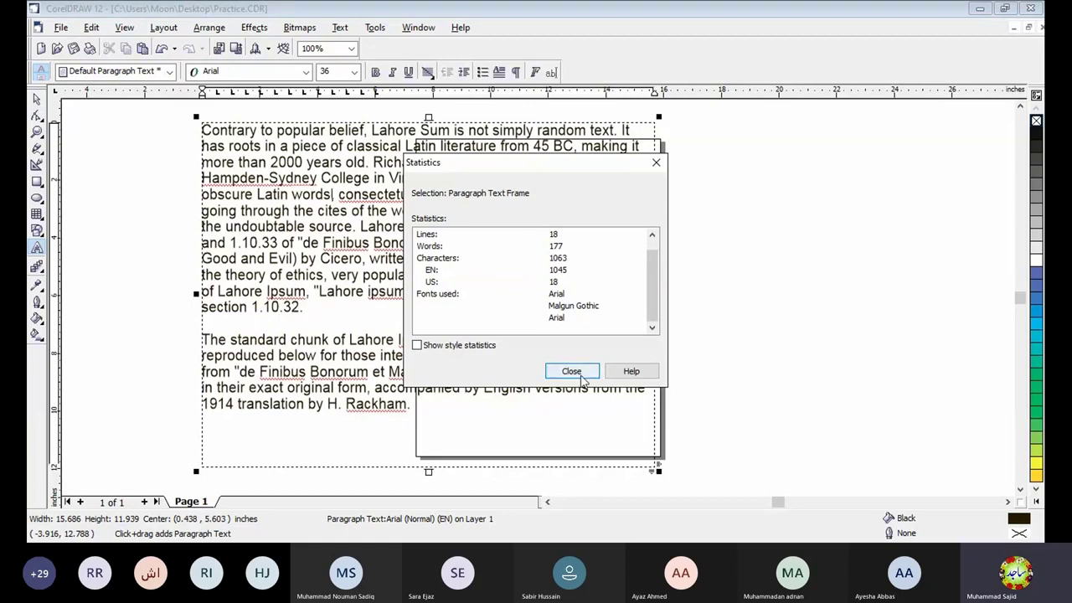
click(571, 371)
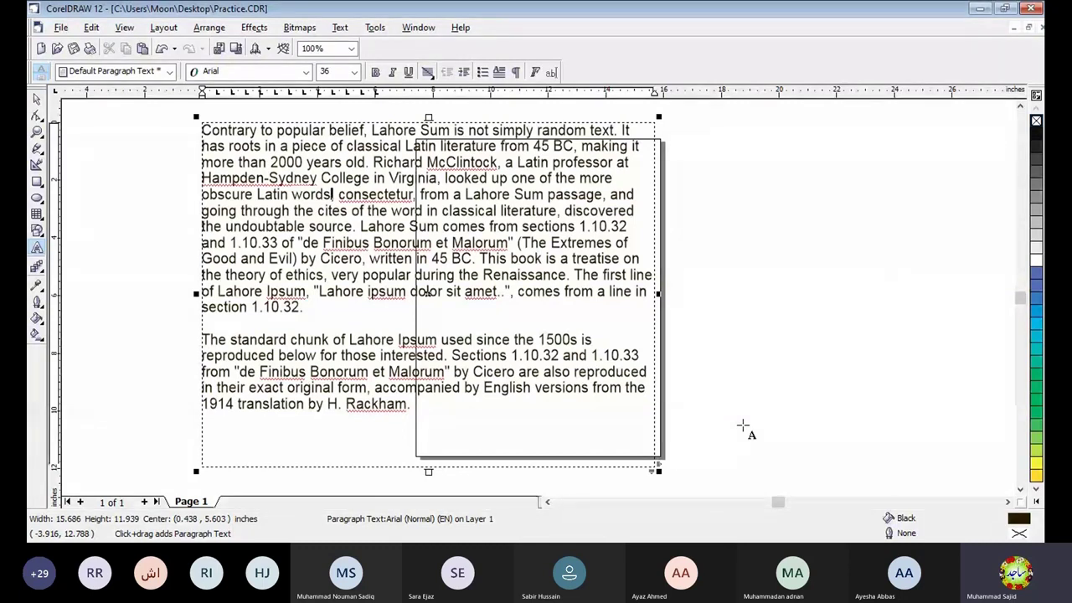
Open the document information for Practice.CDR, examine its sections, and hide and show the File section again
click(61, 27)
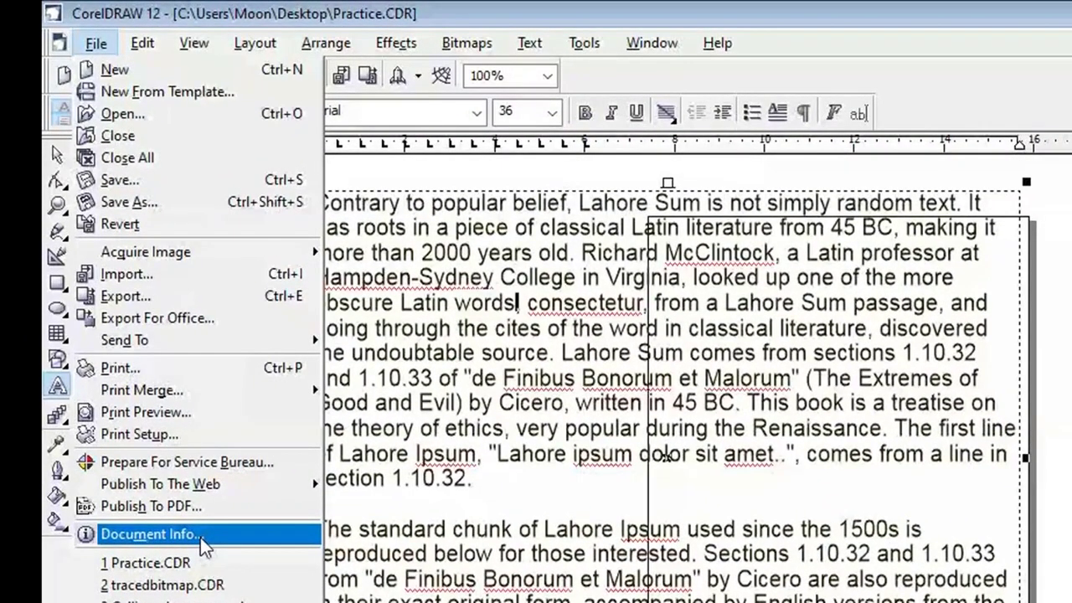
click(200, 538)
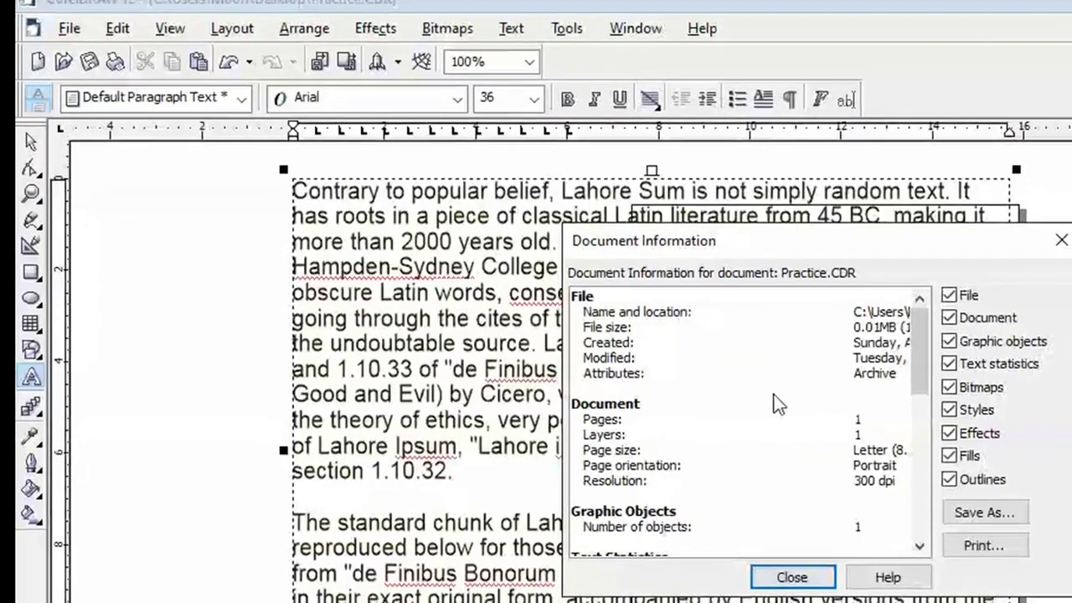
scroll(782, 394, down, 5)
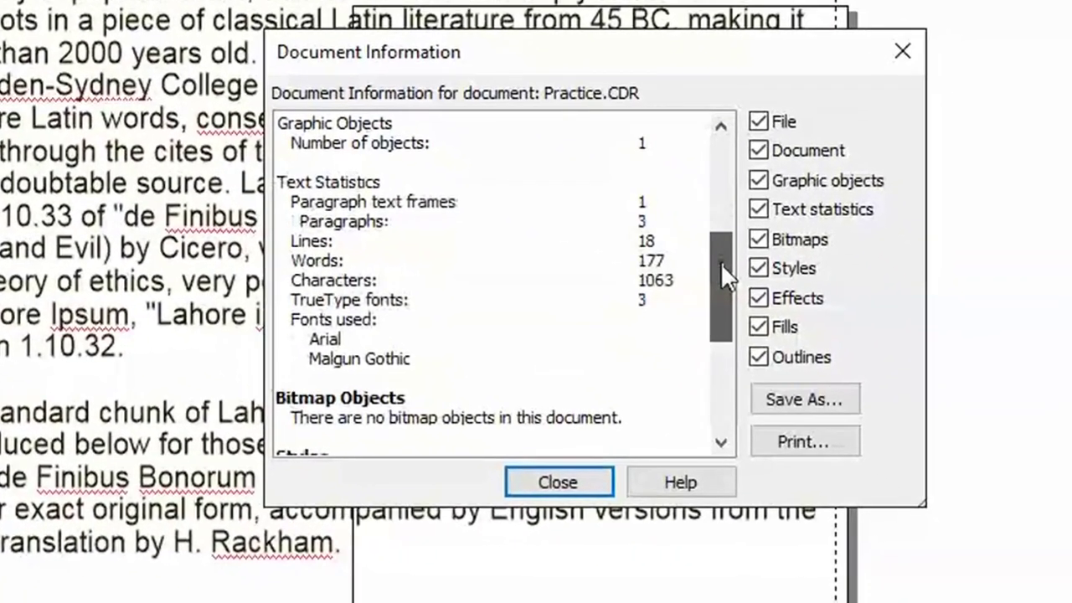
scroll(930, 414, up, 5)
click(757, 122)
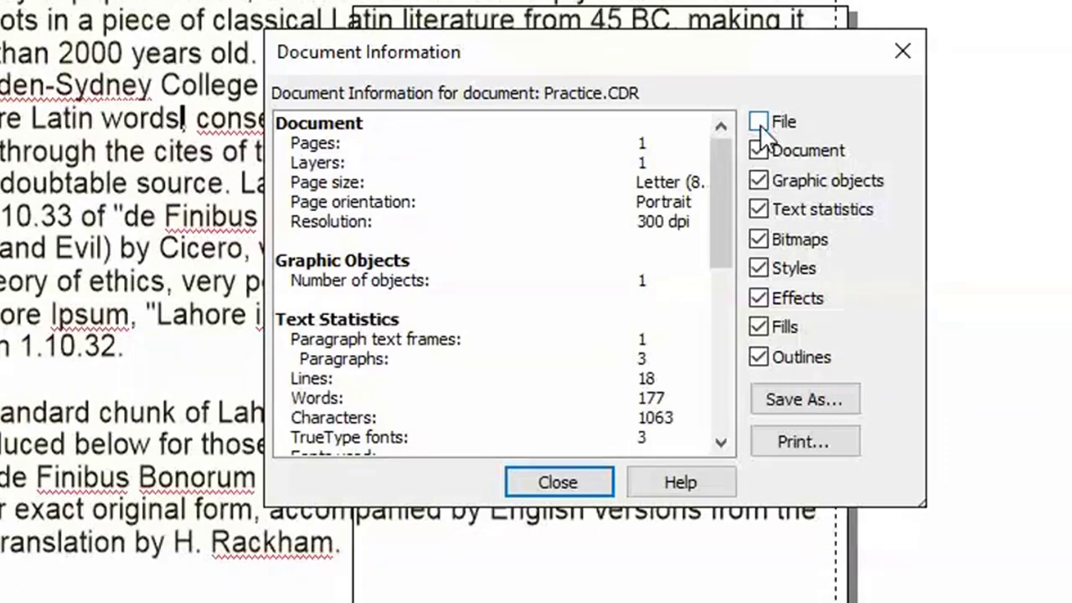
click(757, 122)
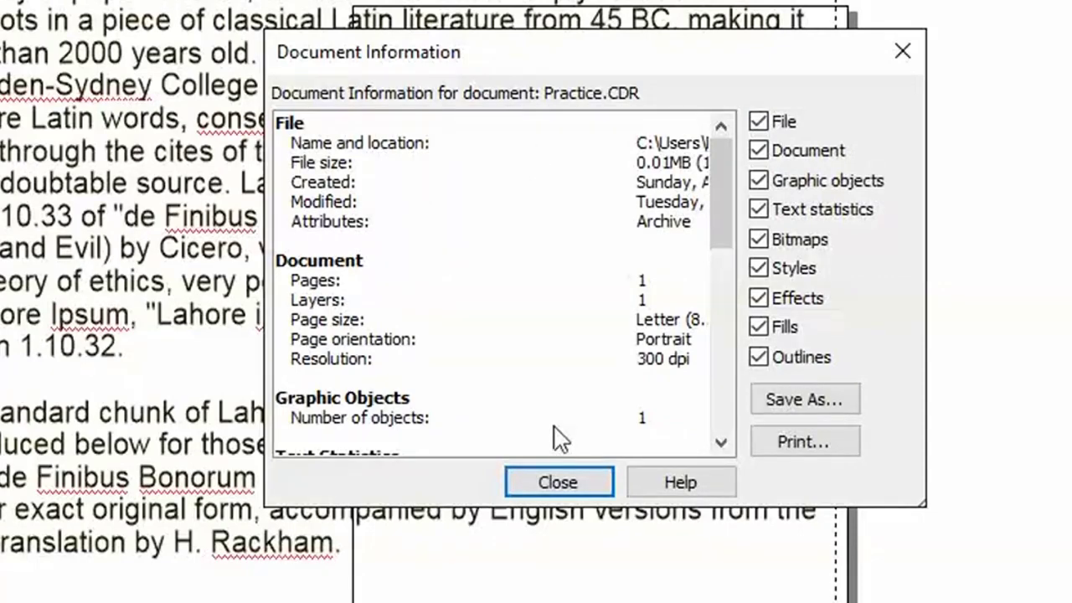
Enlarge the document information window to examine the full file, page, text, style and fill details, and close it
drag(928, 509, 1063, 598)
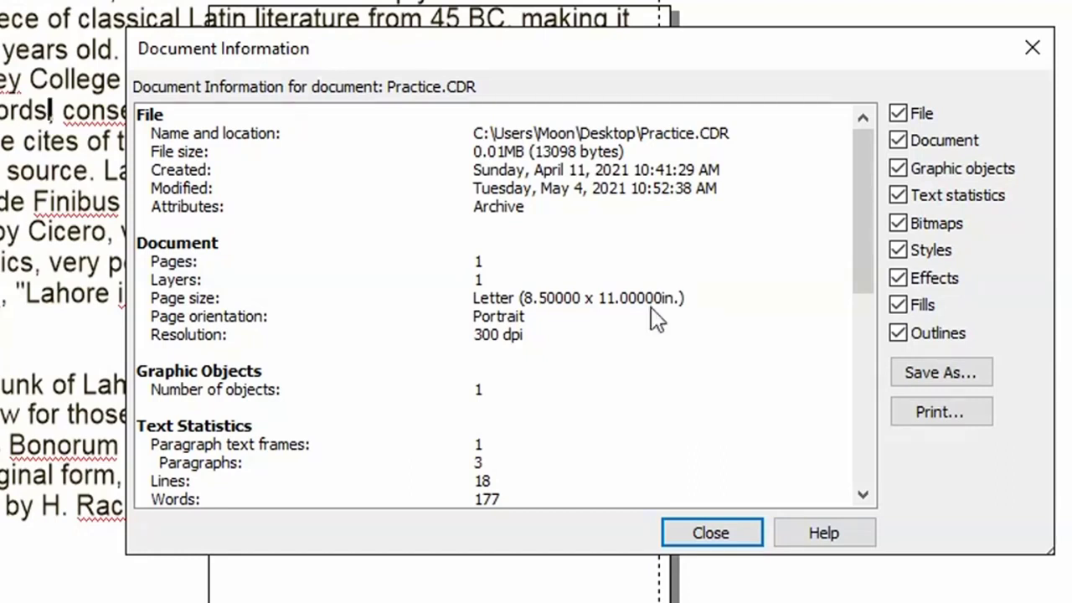
scroll(725, 289, down, 1)
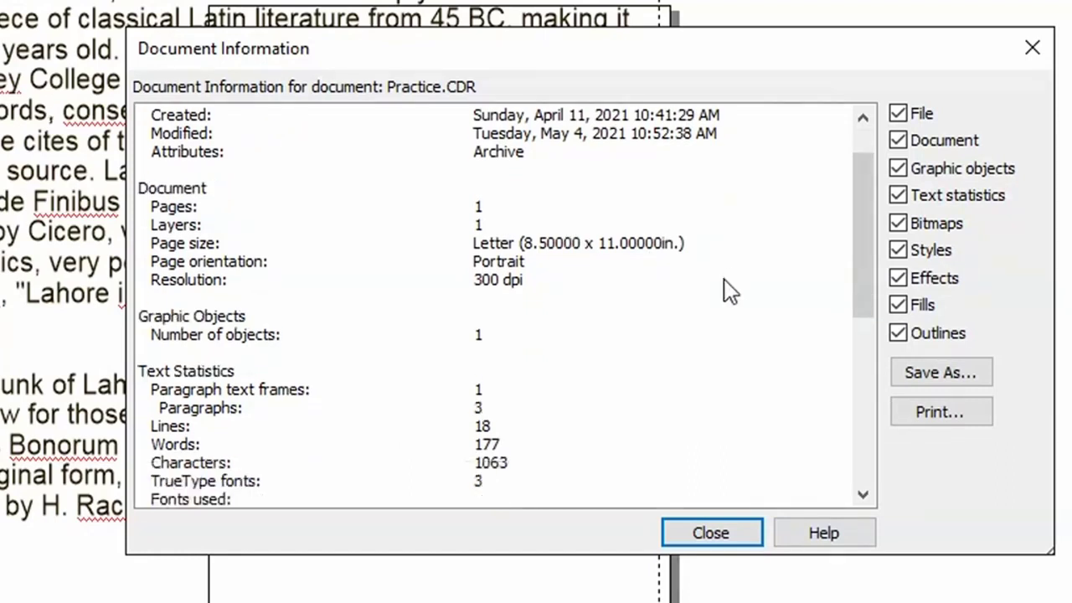
scroll(597, 343, down, 6)
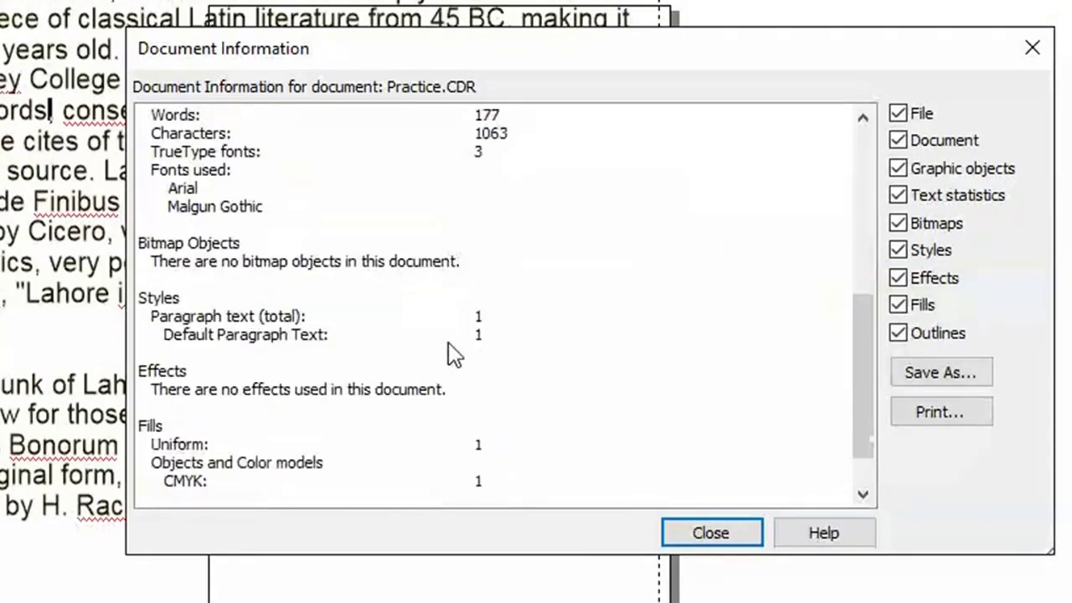
scroll(331, 336, up, 3)
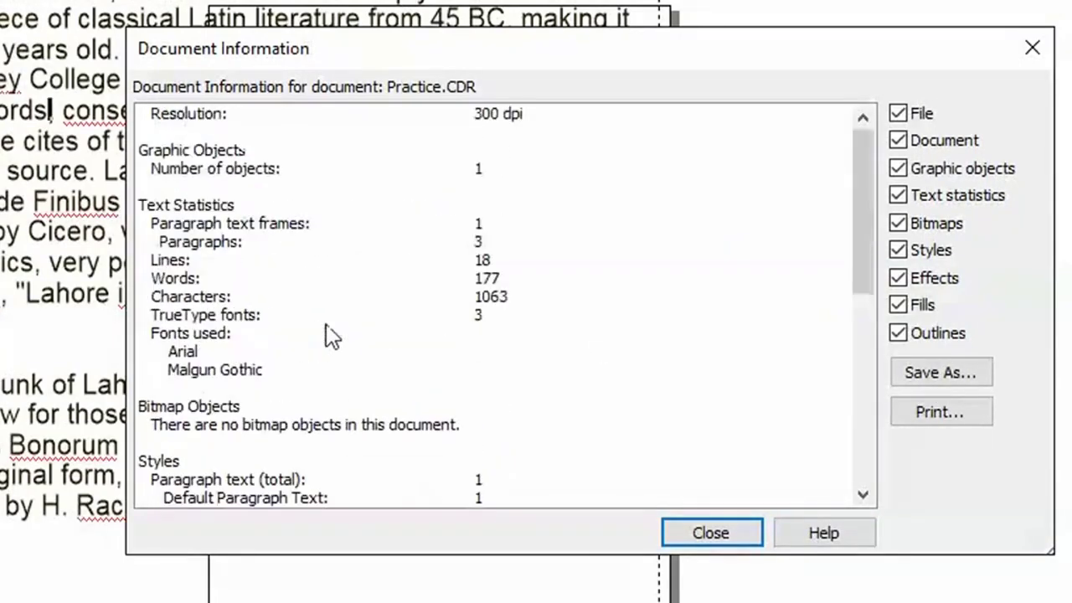
scroll(331, 336, up, 4)
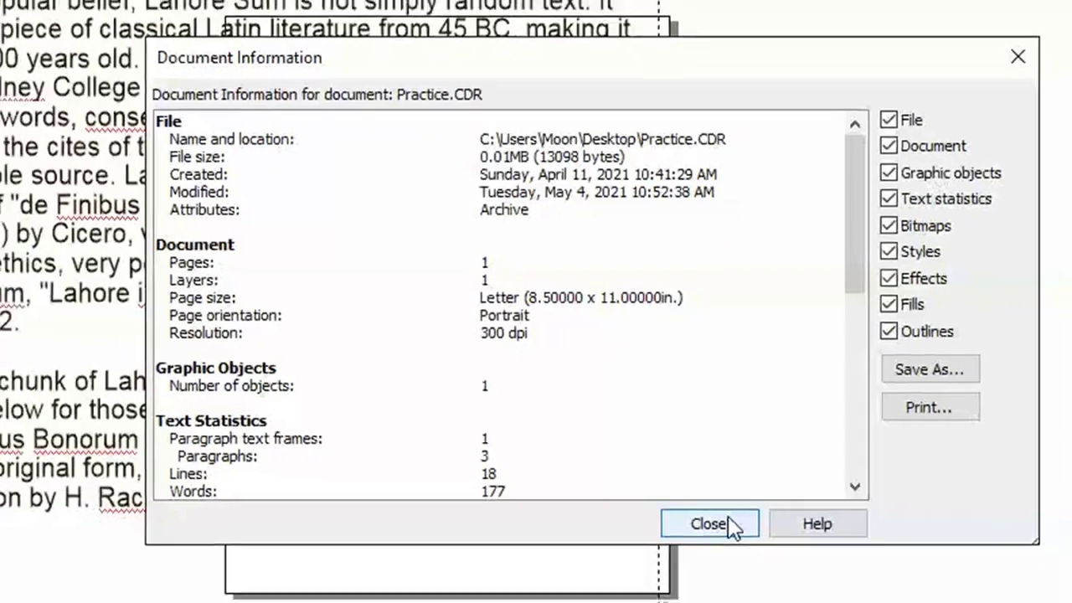
click(736, 536)
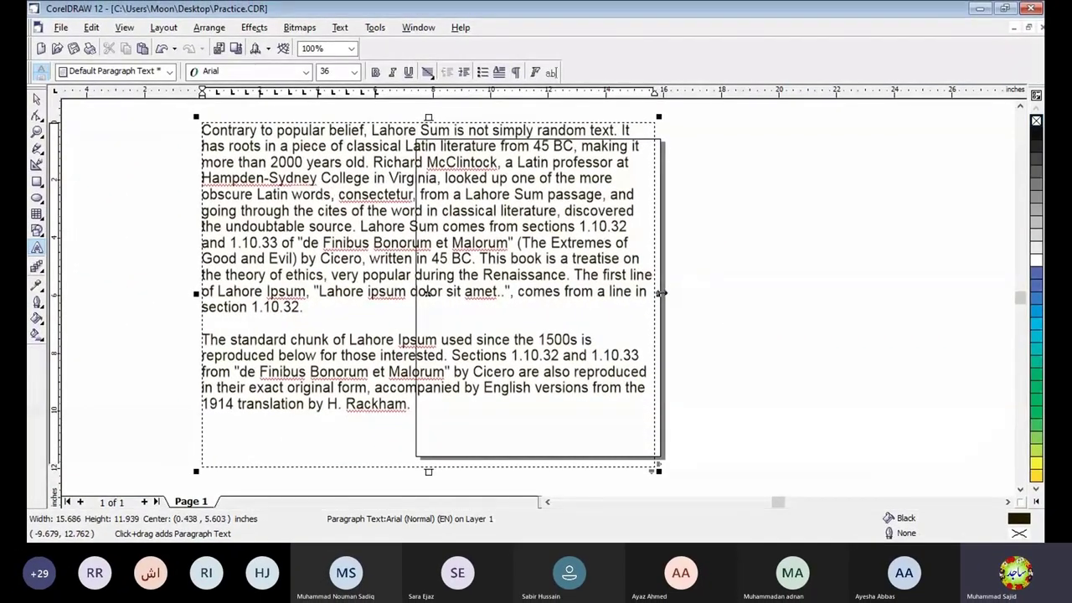